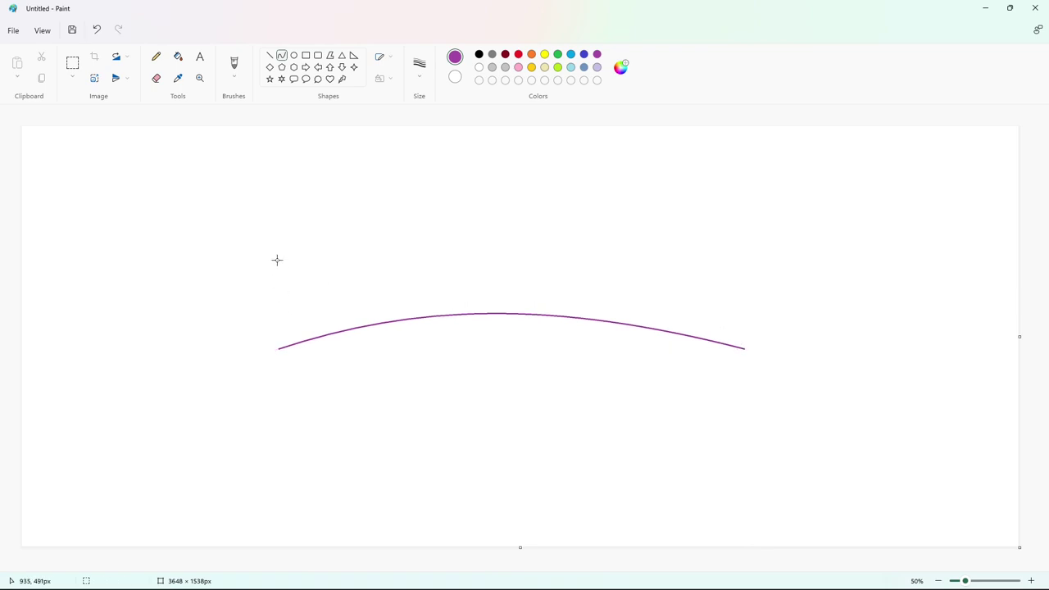
Draw an upward-bowed purple guide curve about 1889 px wide above the existing purple curve
{"action": "left_click_drag", "start_coordinate": [262, 260], "coordinate": [777, 259]}
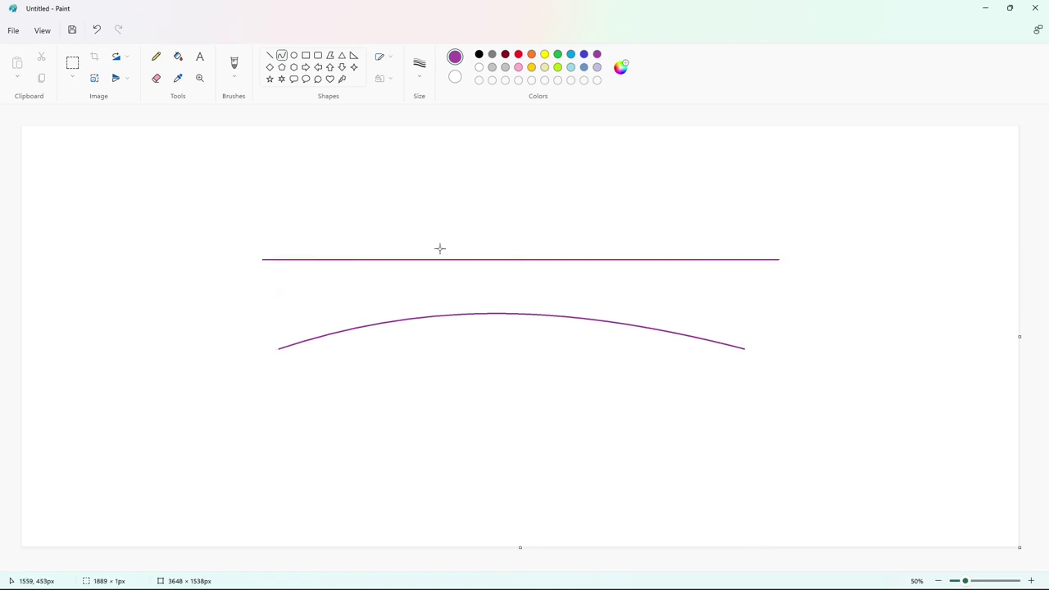
{"action": "left_click_drag", "start_coordinate": [356, 253], "coordinate": [363, 218]}
{"action": "left_click_drag", "start_coordinate": [565, 236], "coordinate": [565, 202]}
Draw the N's slanted left stem as a black line about 391 px tall across both guide curves, and thicken it heavily
{"action": "left_click", "coordinate": [270, 55]}
{"action": "left_click", "coordinate": [479, 54]}
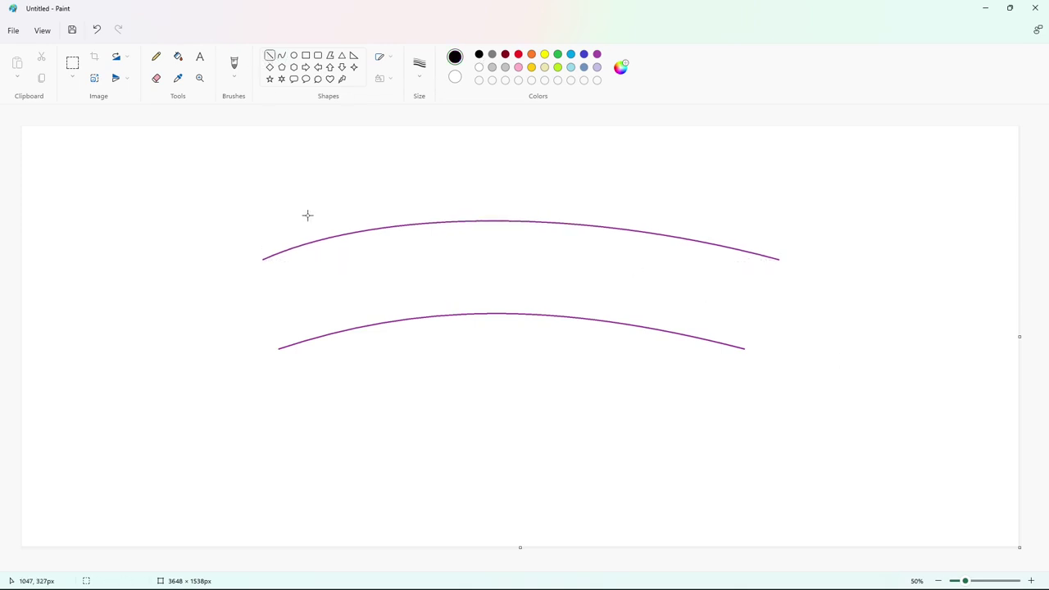
{"action": "left_click_drag", "start_coordinate": [305, 345], "coordinate": [273, 243]}
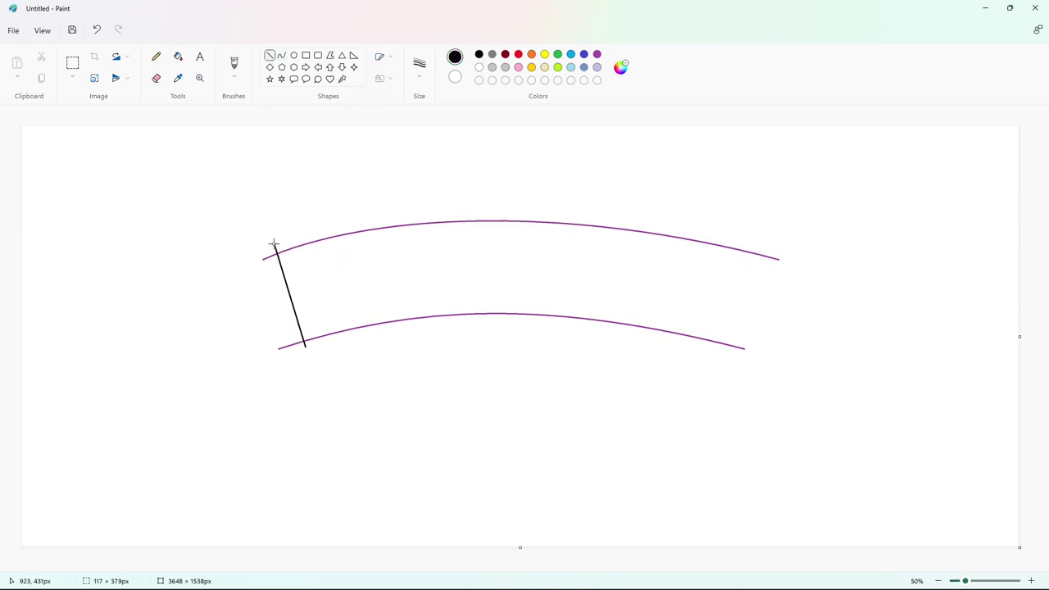
{"action": "left_click_drag", "start_coordinate": [306, 347], "coordinate": [307, 350]}
{"action": "key", "text": "ctrl+plus"}
{"action": "key", "text": "ctrl+plus"}
{"action": "key", "text": "ctrl+plus"}
{"action": "key", "text": "ctrl+plus"}
{"action": "key", "text": "ctrl+plus"}
{"action": "key", "text": "ctrl+plus"}
{"action": "key", "text": "ctrl+plus"}
{"action": "key", "text": "ctrl+plus"}
{"action": "key", "text": "ctrl+plus"}
{"action": "key", "text": "ctrl+plus"}
{"action": "key", "text": "ctrl+plus"}
{"action": "key", "text": "ctrl+plus"}
{"action": "key", "text": "ctrl+plus"}
{"action": "key", "text": "ctrl+plus"}
{"action": "key", "text": "ctrl+plus"}
{"action": "key", "text": "ctrl+plus"}
{"action": "key", "text": "ctrl+plus"}
{"action": "key", "text": "ctrl+plus"}
{"action": "key", "text": "ctrl+plus"}
{"action": "key", "text": "ctrl+plus"}
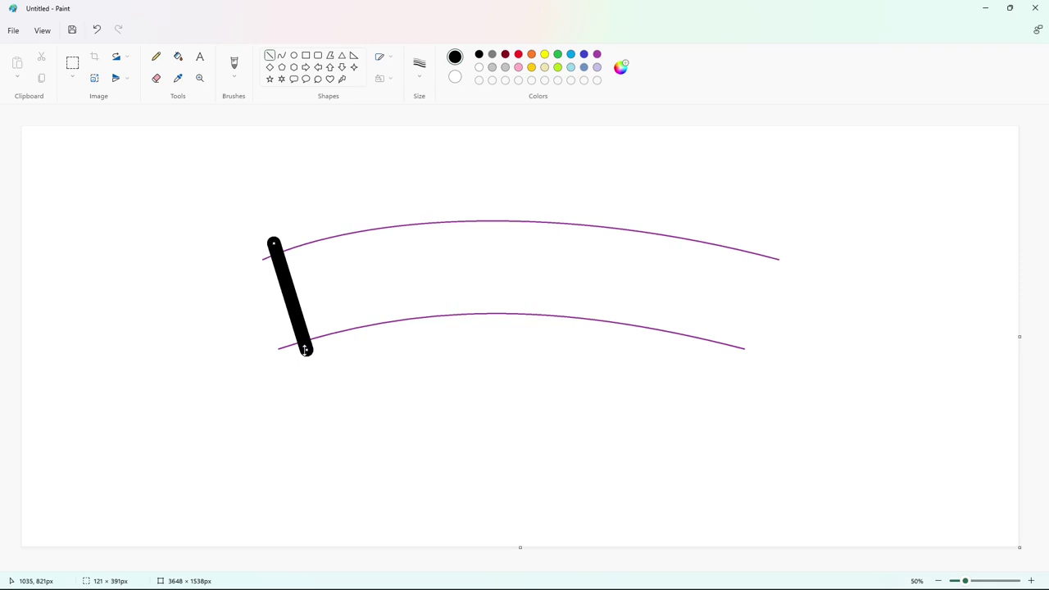
Complete the N with its diagonal and right stem, and bolden all its strokes with overlapping parallel black lines
{"action": "mouse_move", "coordinate": [274, 243]}
{"action": "left_mouse_down"}
{"action": "mouse_move", "coordinate": [363, 304]}
{"action": "mouse_move", "coordinate": [357, 336]}
{"action": "mouse_move", "coordinate": [326, 223]}
{"action": "left_mouse_up"}
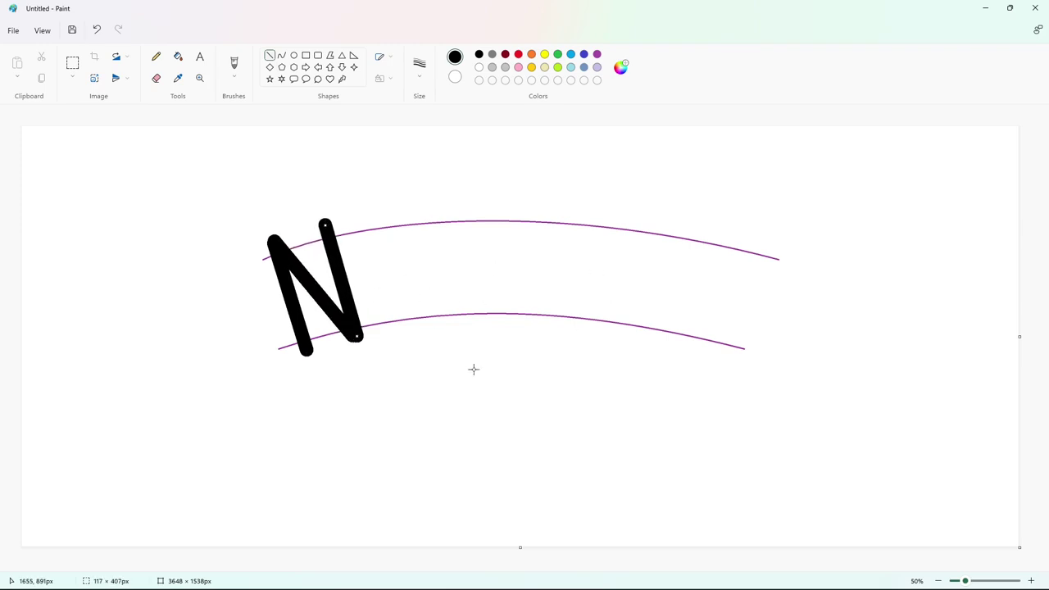
{"action": "left_click_drag", "start_coordinate": [267, 243], "coordinate": [300, 347]}
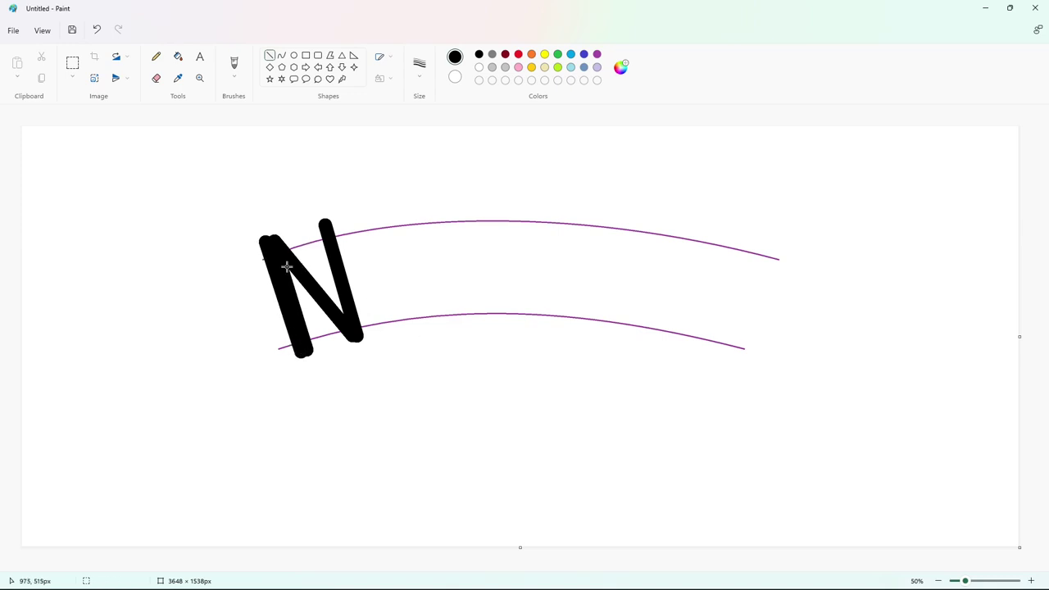
{"action": "left_click_drag", "start_coordinate": [277, 238], "coordinate": [341, 314]}
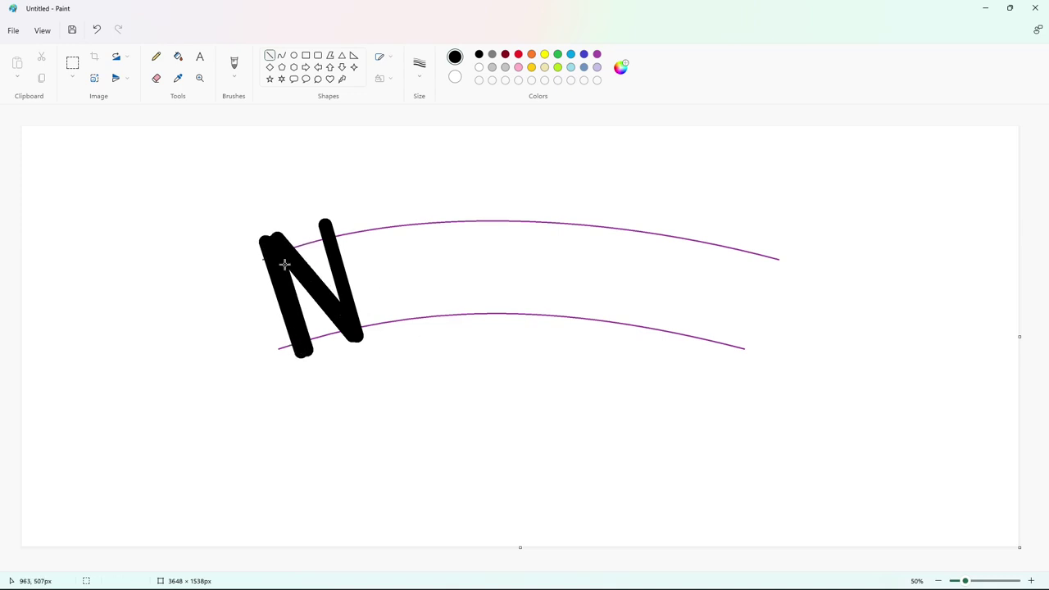
{"action": "mouse_move", "coordinate": [286, 264]}
{"action": "left_mouse_down"}
{"action": "mouse_move", "coordinate": [348, 336]}
{"action": "mouse_move", "coordinate": [287, 278]}
{"action": "left_mouse_up"}
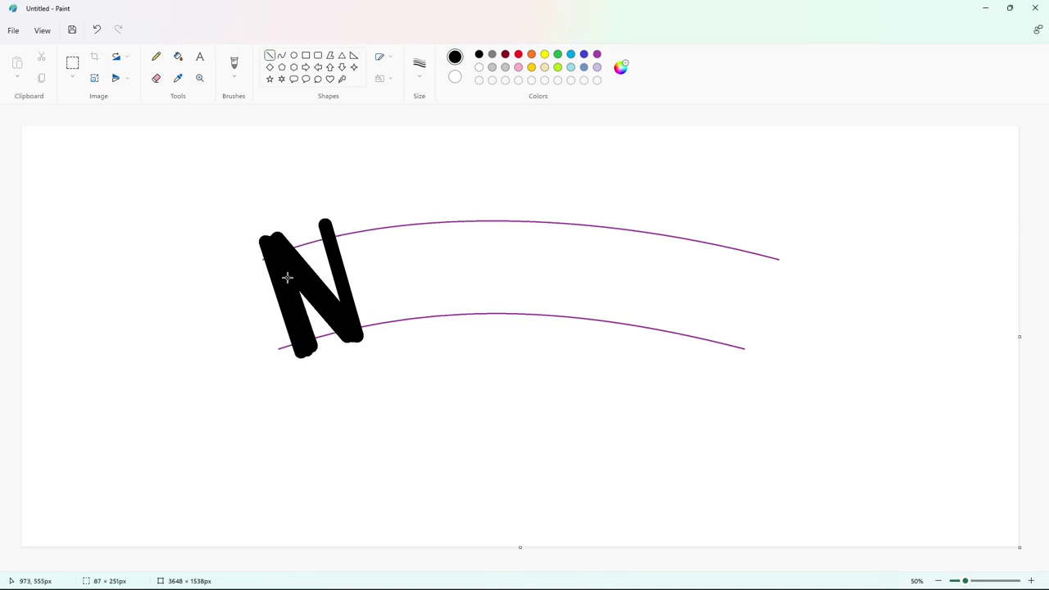
{"action": "mouse_move", "coordinate": [365, 333]}
{"action": "left_mouse_down"}
{"action": "mouse_move", "coordinate": [334, 218]}
{"action": "mouse_move", "coordinate": [325, 253]}
{"action": "mouse_move", "coordinate": [342, 305]}
{"action": "left_mouse_up"}
{"action": "left_click", "coordinate": [437, 280]}
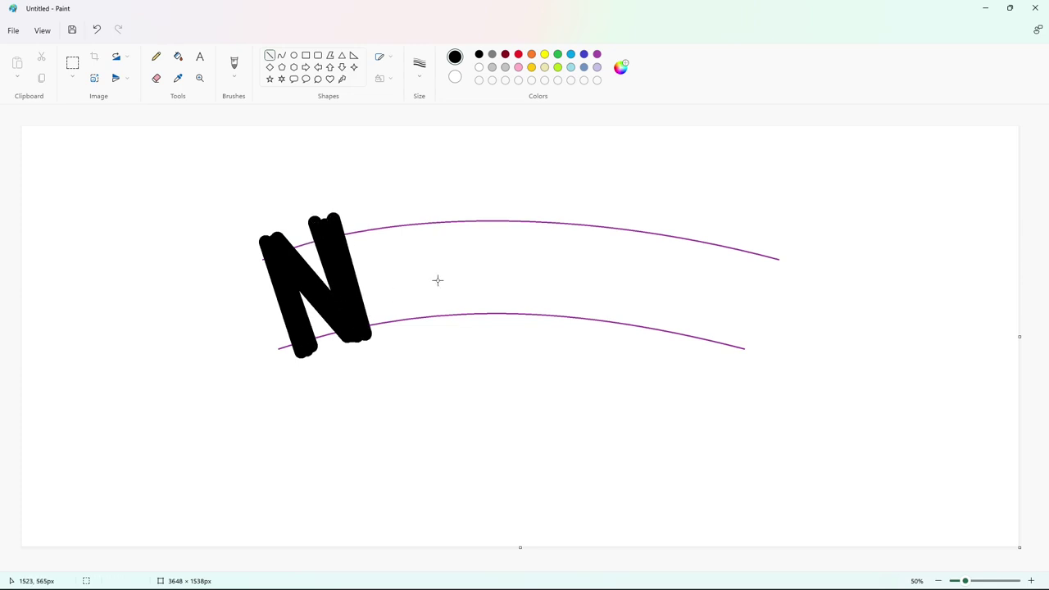
Draw the U beside the N with two slanted black stems joined by a curved base
{"action": "left_click_drag", "start_coordinate": [370, 234], "coordinate": [385, 315]}
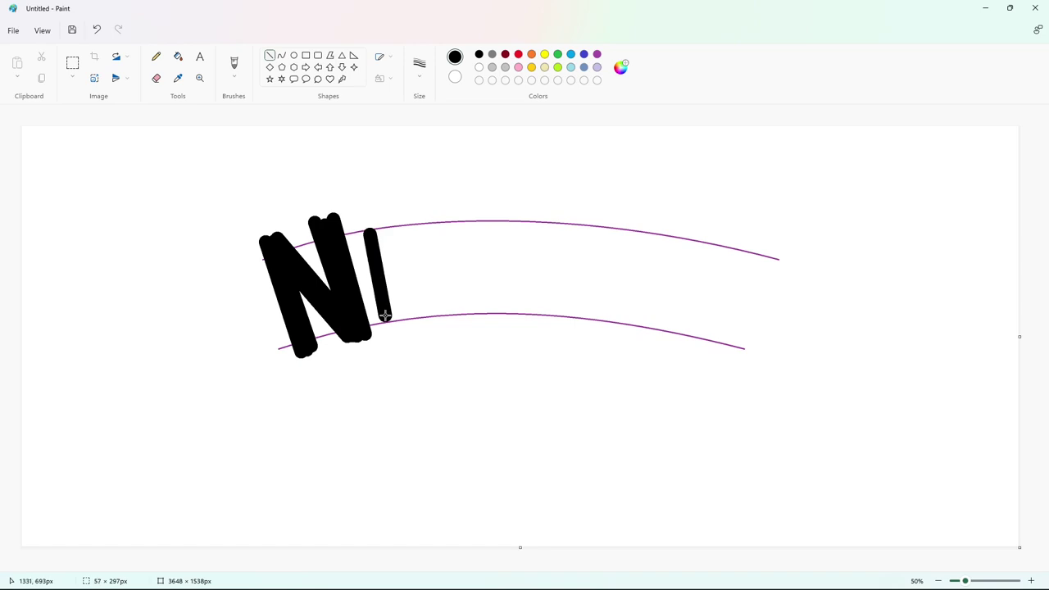
{"action": "left_click", "coordinate": [412, 309]}
{"action": "mouse_move", "coordinate": [417, 225]}
{"action": "left_mouse_down"}
{"action": "mouse_move", "coordinate": [436, 313]}
{"action": "mouse_move", "coordinate": [414, 334]}
{"action": "mouse_move", "coordinate": [437, 335]}
{"action": "left_mouse_up"}
{"action": "left_click", "coordinate": [451, 298]}
{"action": "left_click", "coordinate": [282, 55]}
{"action": "left_click", "coordinate": [486, 342]}
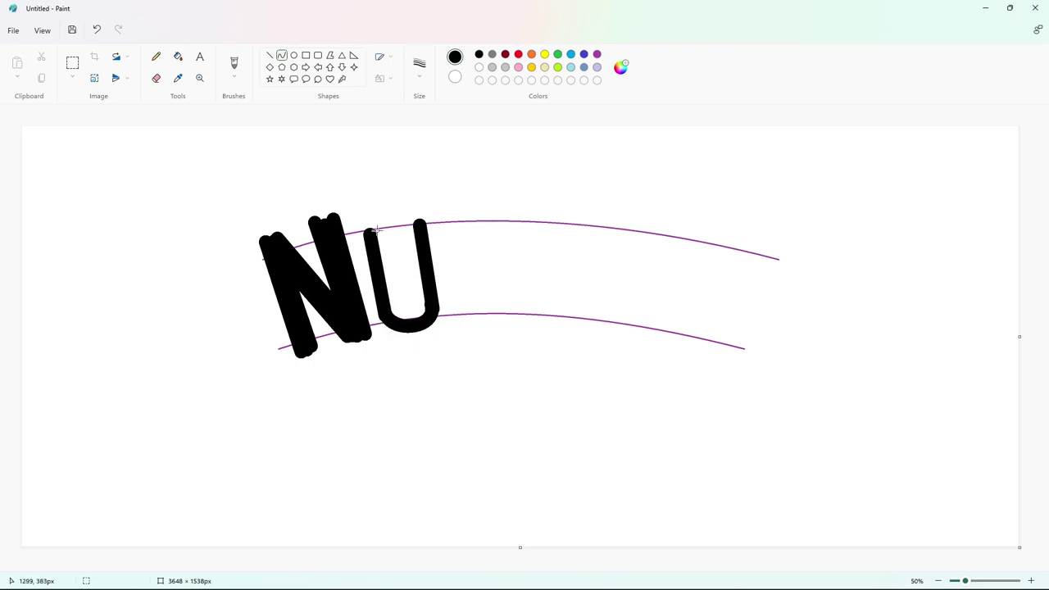
Bolden the U with overlapping straight lines along the inside of both stems and a curve along its base
{"action": "left_click_drag", "start_coordinate": [377, 230], "coordinate": [392, 313]}
{"action": "key", "text": "ctrl+z"}
{"action": "left_click", "coordinate": [269, 55]}
{"action": "left_click_drag", "start_coordinate": [379, 229], "coordinate": [395, 318]}
{"action": "mouse_move", "coordinate": [413, 215]}
{"action": "left_mouse_down"}
{"action": "mouse_move", "coordinate": [424, 312]}
{"action": "mouse_move", "coordinate": [428, 301]}
{"action": "left_mouse_up"}
{"action": "left_click", "coordinate": [282, 55]}
{"action": "left_click", "coordinate": [401, 319]}
{"action": "left_click", "coordinate": [417, 320]}
{"action": "left_click", "coordinate": [472, 291]}
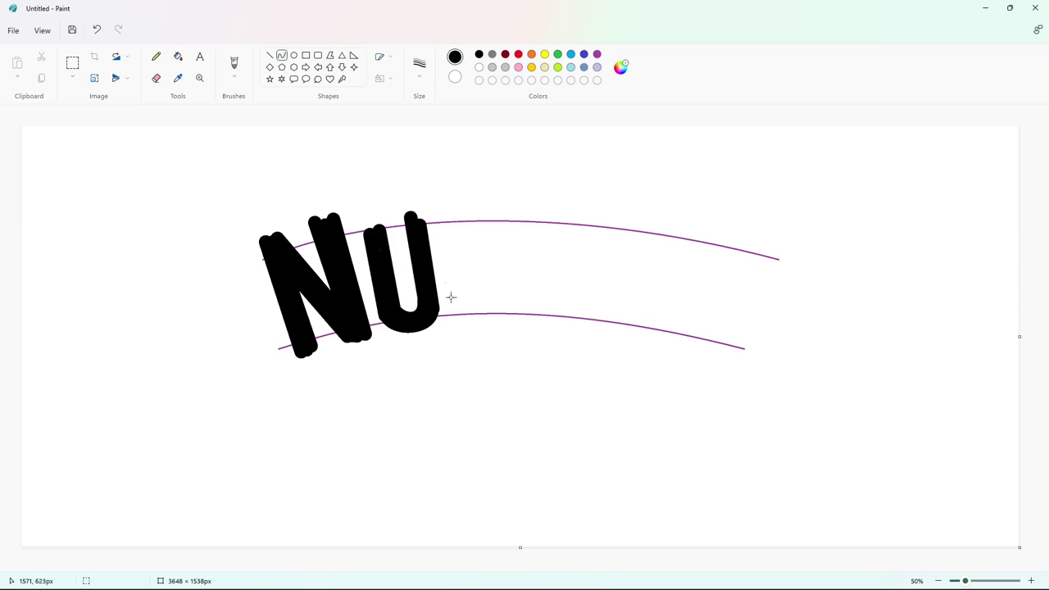
Try to draw the m beside the U from thick black S-curved arches
{"action": "mouse_move", "coordinate": [454, 313]}
{"action": "left_mouse_down"}
{"action": "mouse_move", "coordinate": [491, 313]}
{"action": "mouse_move", "coordinate": [506, 197]}
{"action": "left_mouse_up"}
{"action": "left_click_drag", "start_coordinate": [508, 243], "coordinate": [516, 244]}
{"action": "left_click", "coordinate": [523, 283]}
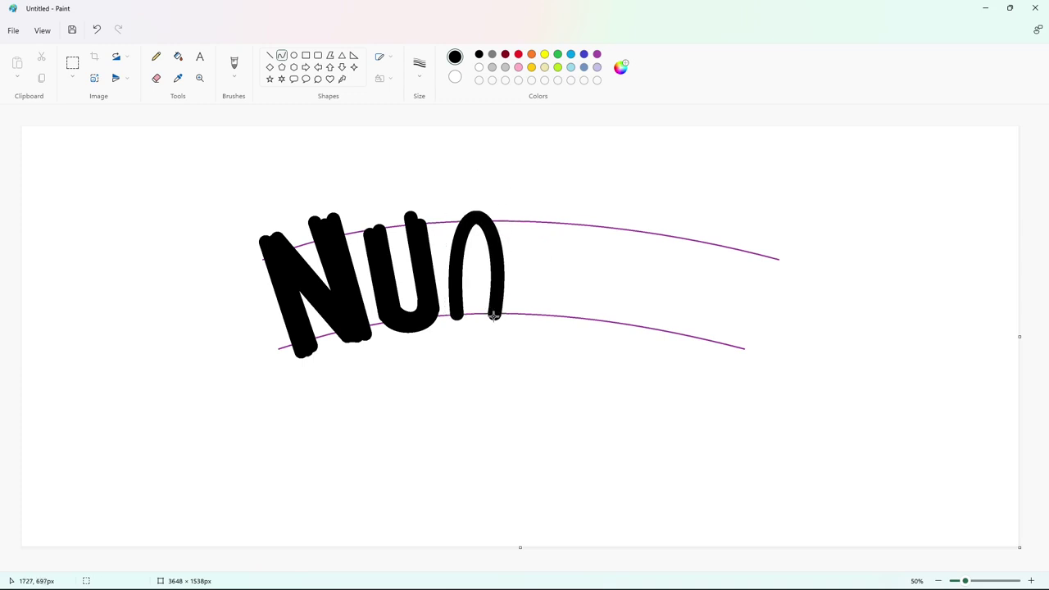
{"action": "left_click_drag", "start_coordinate": [494, 315], "coordinate": [533, 318]}
{"action": "left_click_drag", "start_coordinate": [515, 316], "coordinate": [495, 202]}
{"action": "left_click_drag", "start_coordinate": [526, 237], "coordinate": [560, 180]}
{"action": "left_click", "coordinate": [561, 179]}
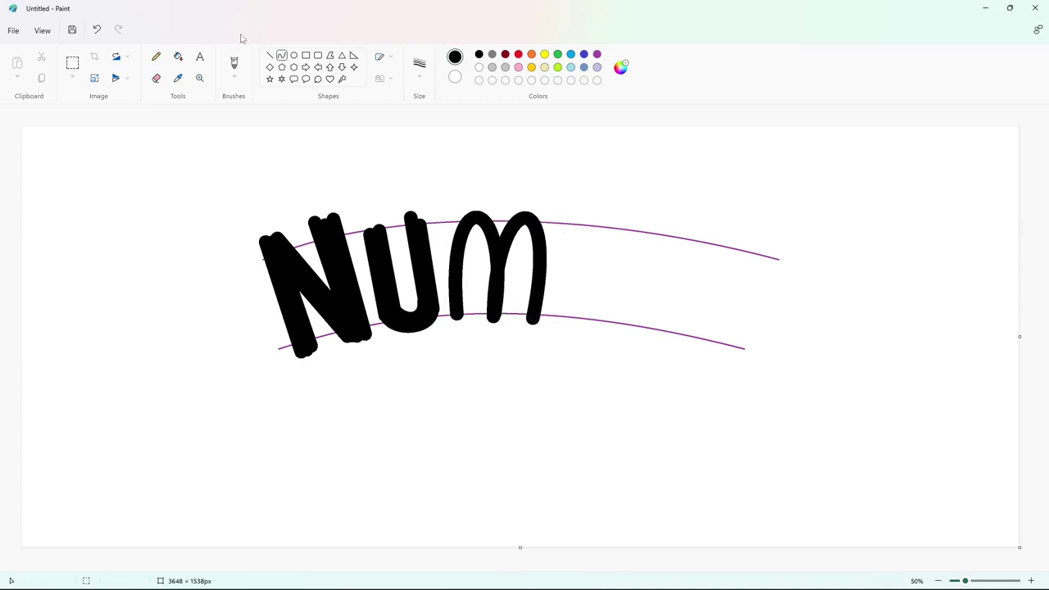
Try to thicken the left leg of the m with straight and curved strokes, and undo the whole letter
{"action": "left_click", "coordinate": [269, 56]}
{"action": "left_click_drag", "start_coordinate": [460, 319], "coordinate": [466, 232]}
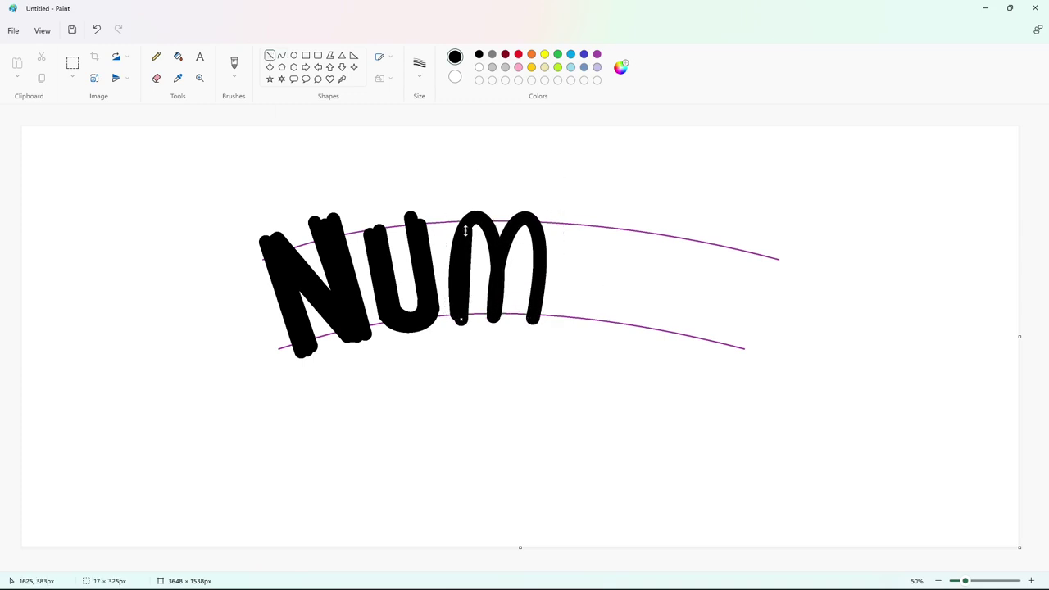
{"action": "key", "text": "ctrl+z"}
{"action": "left_click_drag", "start_coordinate": [461, 317], "coordinate": [471, 269]}
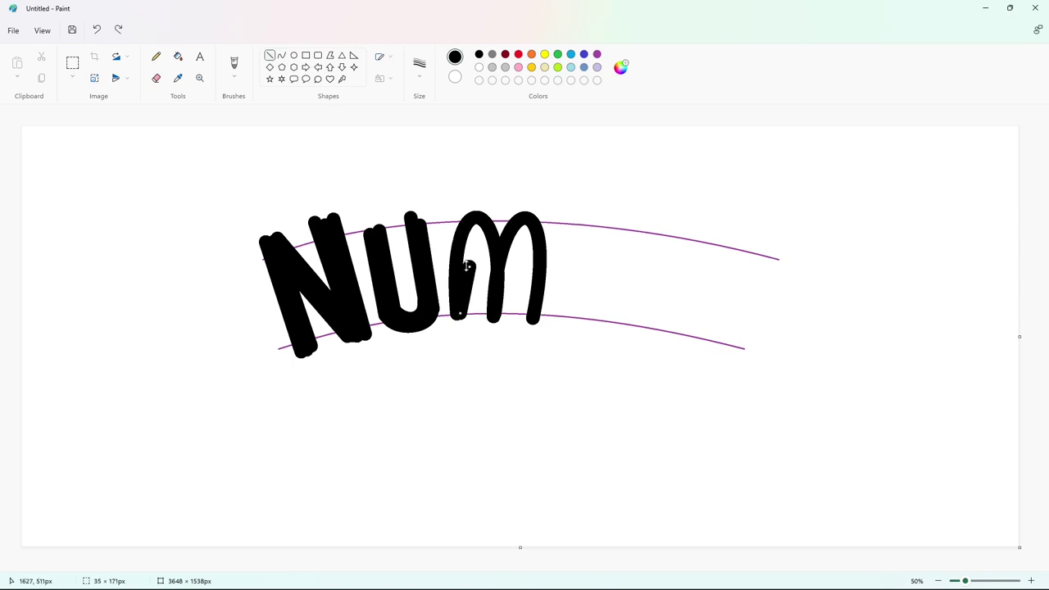
{"action": "key", "text": "ctrl+z"}
{"action": "left_click", "coordinate": [282, 56]}
{"action": "mouse_move", "coordinate": [461, 317]}
{"action": "left_mouse_down"}
{"action": "mouse_move", "coordinate": [488, 317]}
{"action": "mouse_move", "coordinate": [468, 191]}
{"action": "mouse_move", "coordinate": [484, 202]}
{"action": "mouse_move", "coordinate": [465, 244]}
{"action": "left_mouse_up"}
{"action": "key", "text": "ctrl+z"}
{"action": "key", "text": "ctrl+z"}
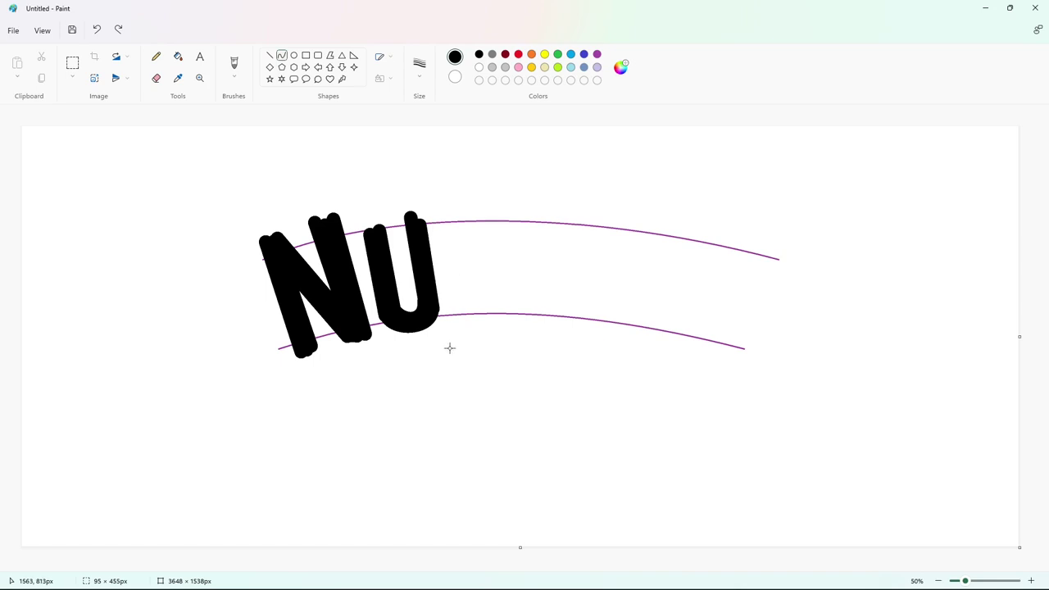
{"action": "left_click_drag", "start_coordinate": [456, 321], "coordinate": [455, 222]}
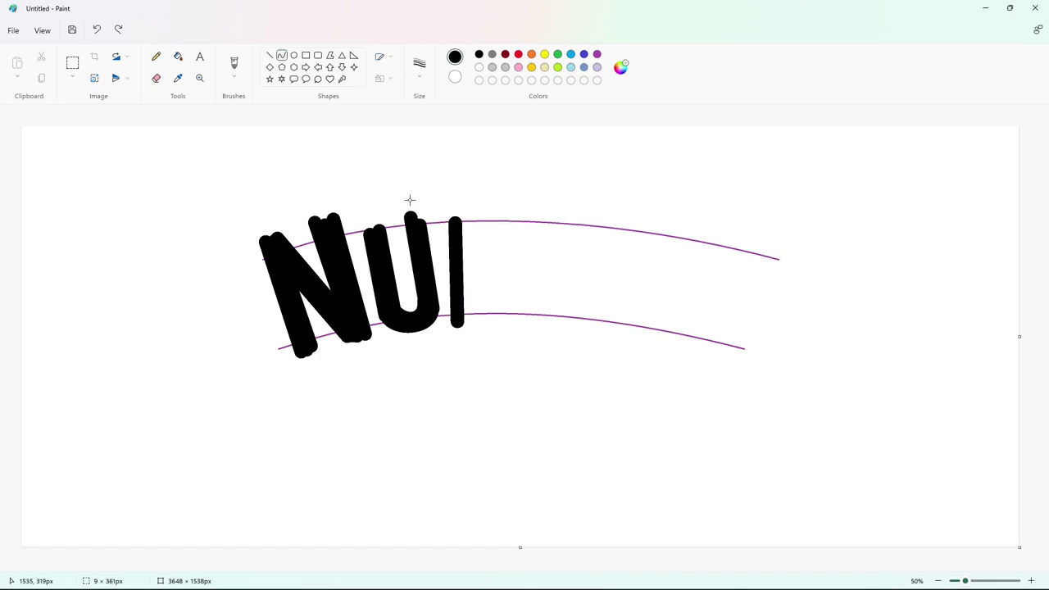
{"action": "key", "text": "ctrl+z"}
{"action": "left_click", "coordinate": [270, 55]}
{"action": "left_click_drag", "start_coordinate": [453, 325], "coordinate": [451, 217]}
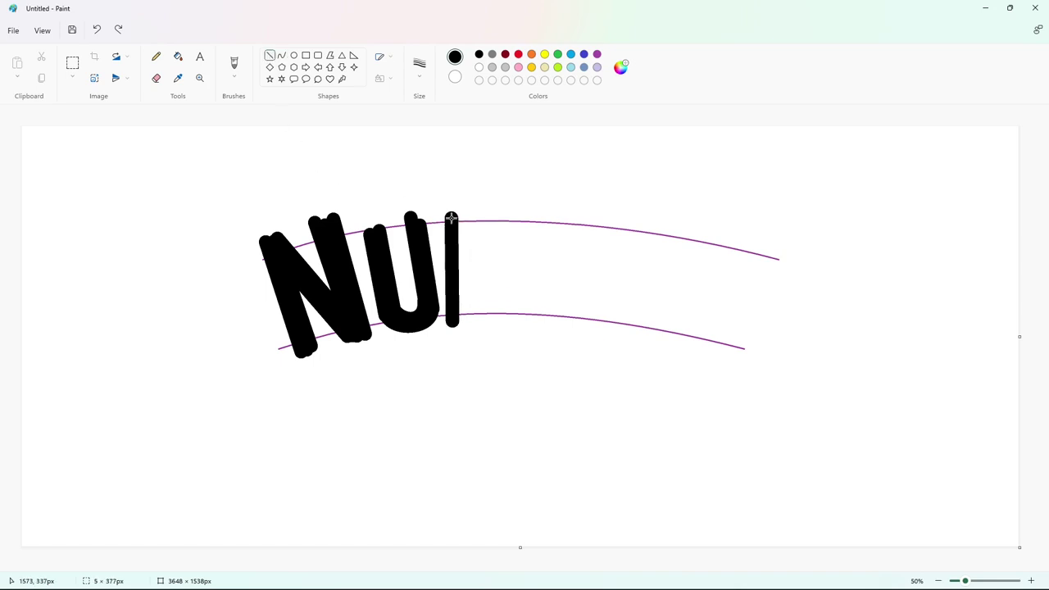
{"action": "key", "text": "ctrl+z"}
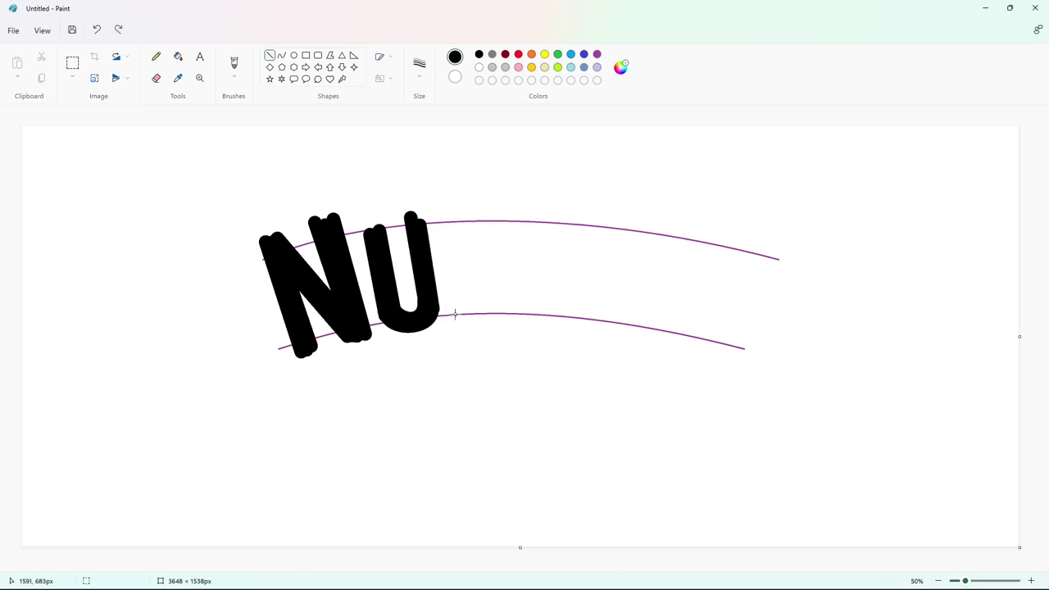
Draw three evenly spaced, nearly vertical black stems for the m beside the U
{"action": "left_click_drag", "start_coordinate": [455, 323], "coordinate": [454, 236]}
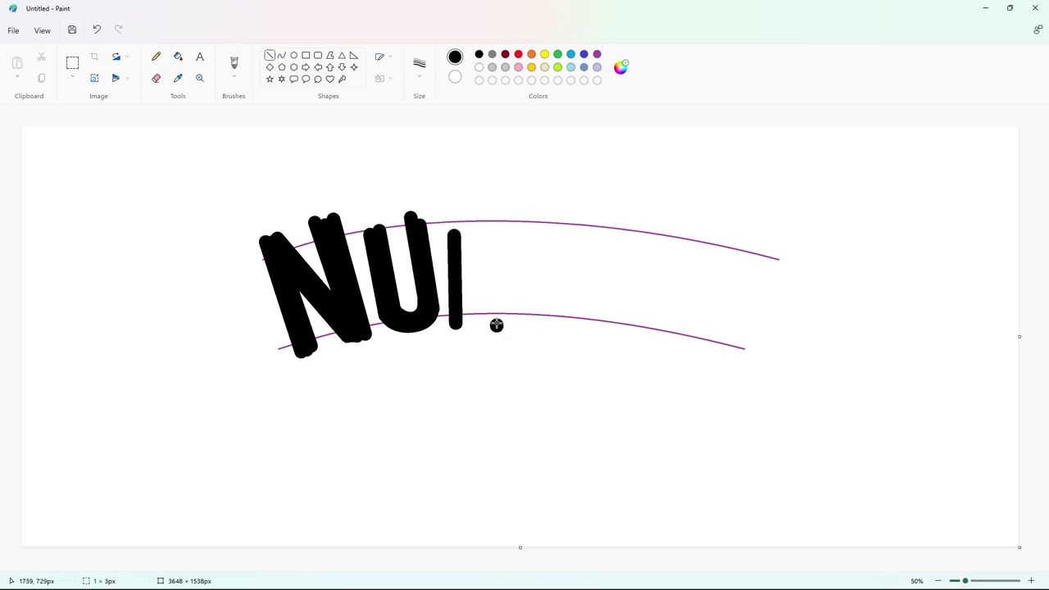
{"action": "left_click_drag", "start_coordinate": [497, 325], "coordinate": [497, 231]}
{"action": "left_click_drag", "start_coordinate": [538, 325], "coordinate": [545, 233]}
{"action": "left_click", "coordinate": [595, 254]}
Join the three stems of the m with two curved arches and thicken both arches with inner curves
{"action": "left_click", "coordinate": [281, 57]}
{"action": "left_click_drag", "start_coordinate": [453, 235], "coordinate": [499, 237]}
{"action": "left_click_drag", "start_coordinate": [459, 219], "coordinate": [454, 198]}
{"action": "mouse_move", "coordinate": [499, 205]}
{"action": "left_mouse_down"}
{"action": "mouse_move", "coordinate": [501, 232]}
{"action": "mouse_move", "coordinate": [545, 235]}
{"action": "left_mouse_up"}
{"action": "left_click_drag", "start_coordinate": [505, 225], "coordinate": [499, 200]}
{"action": "left_click_drag", "start_coordinate": [543, 213], "coordinate": [550, 216]}
{"action": "left_click", "coordinate": [585, 217]}
{"action": "mouse_move", "coordinate": [461, 236]}
{"action": "left_mouse_down"}
{"action": "mouse_move", "coordinate": [492, 235]}
{"action": "mouse_move", "coordinate": [465, 215]}
{"action": "mouse_move", "coordinate": [491, 216]}
{"action": "left_mouse_up"}
{"action": "left_click_drag", "start_coordinate": [503, 235], "coordinate": [539, 236]}
{"action": "left_click_drag", "start_coordinate": [522, 236], "coordinate": [525, 216]}
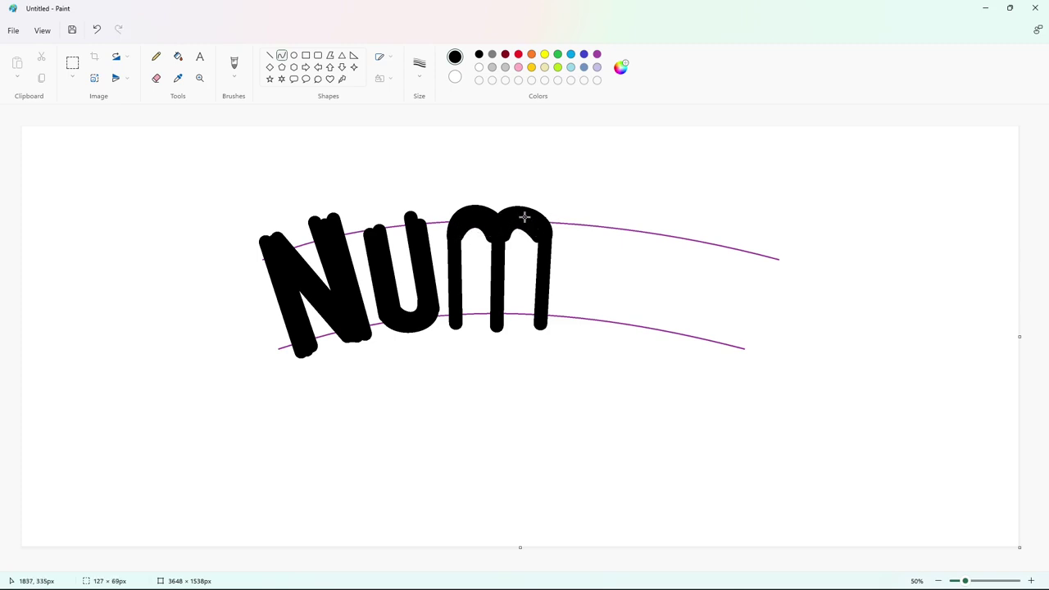
Bolden the three stems of the m with overlapping parallel black lines
{"action": "left_click", "coordinate": [269, 55]}
{"action": "left_click_drag", "start_coordinate": [463, 231], "coordinate": [462, 326]}
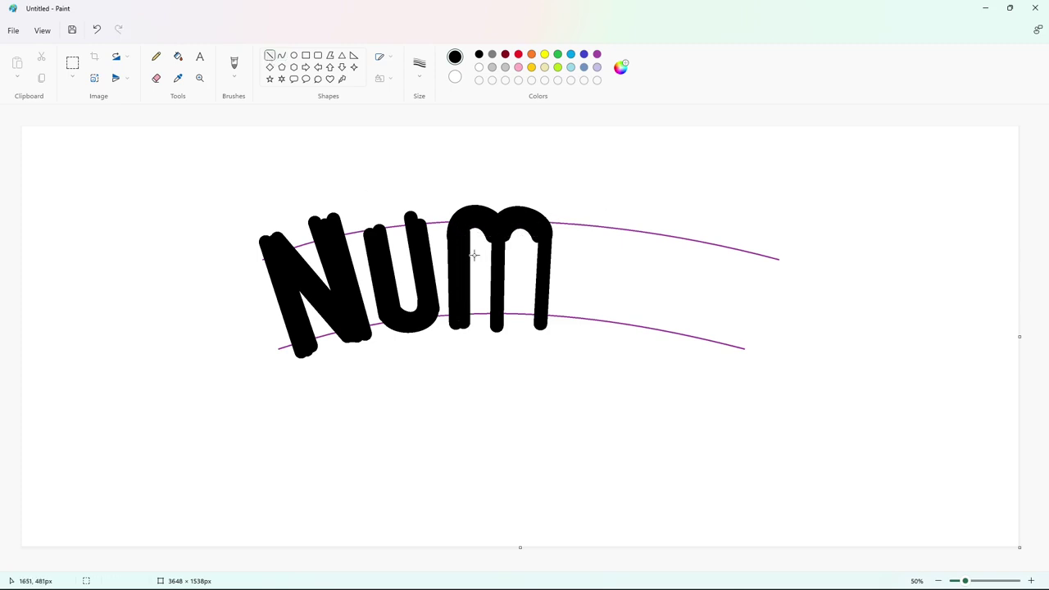
{"action": "left_click_drag", "start_coordinate": [494, 236], "coordinate": [505, 325]}
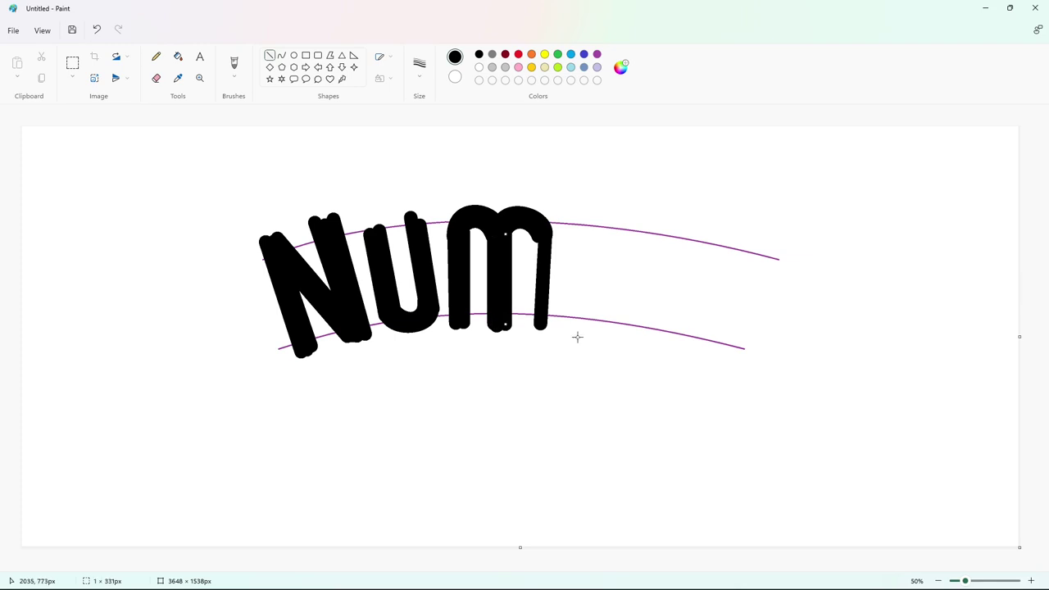
{"action": "left_click_drag", "start_coordinate": [533, 236], "coordinate": [534, 328]}
Touch up the inner edge of the first arch of the m with the Pencil at 3 px
{"action": "left_click", "coordinate": [282, 55]}
{"action": "left_click", "coordinate": [418, 64]}
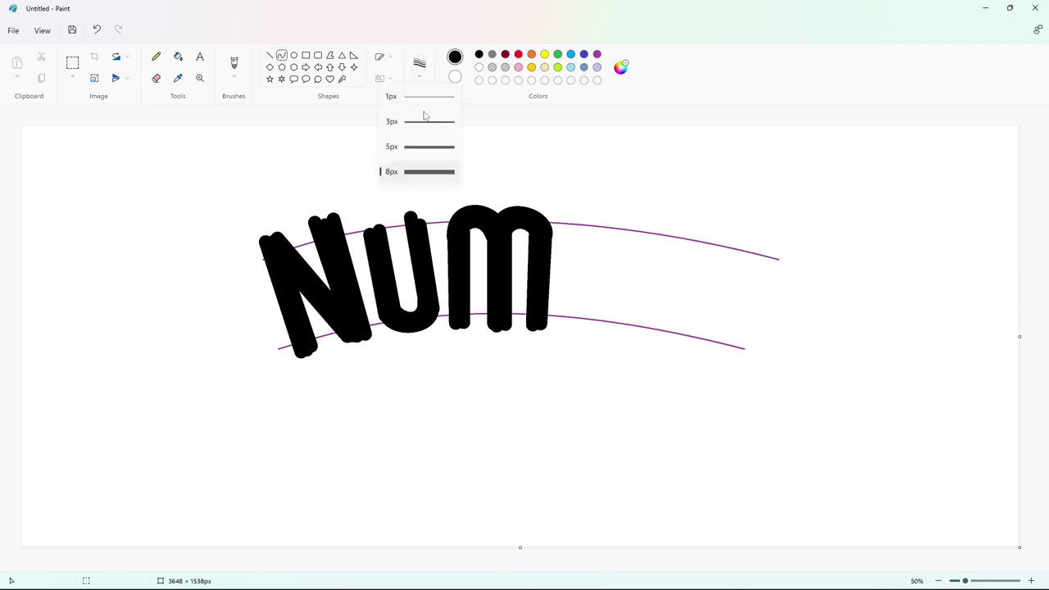
{"action": "left_click", "coordinate": [423, 122]}
{"action": "left_click", "coordinate": [156, 55]}
{"action": "left_click", "coordinate": [418, 64]}
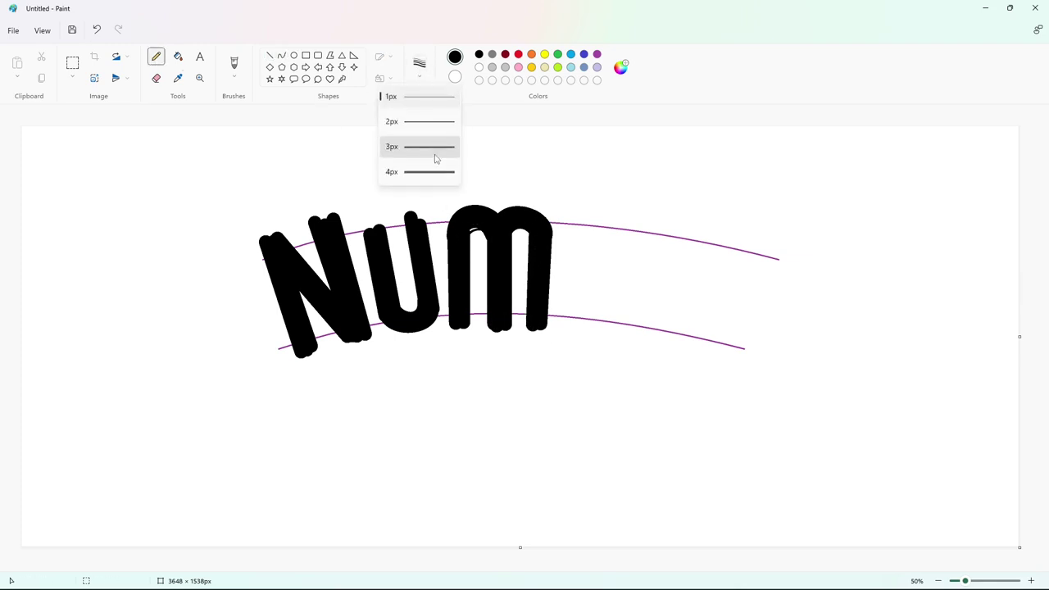
{"action": "left_click", "coordinate": [436, 147]}
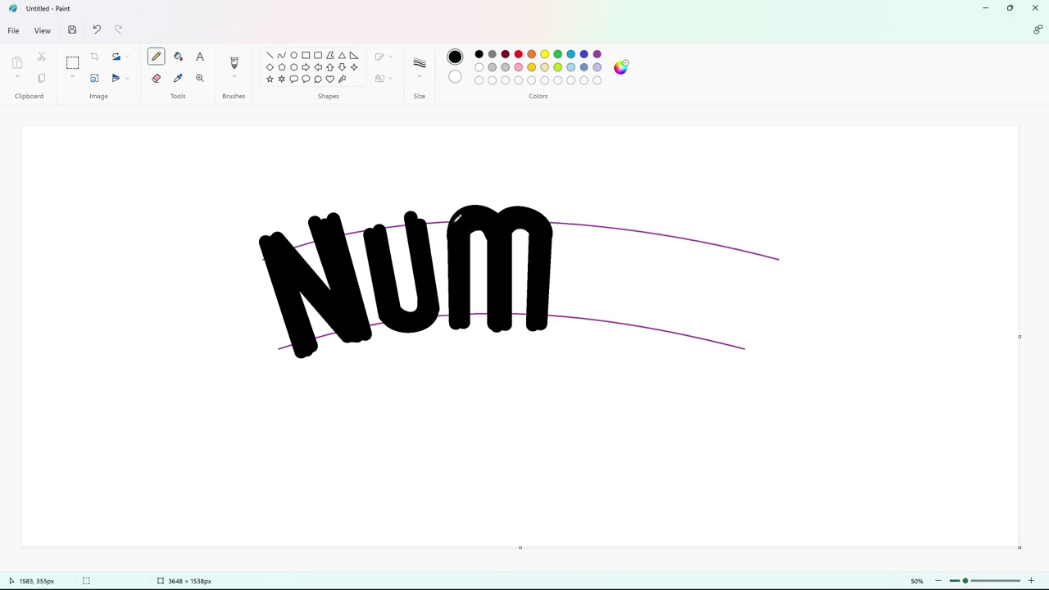
Draw the tall slanted stem of the b beside the m, about 473 px high, from two thick overlapping black lines
{"action": "left_click", "coordinate": [270, 55]}
{"action": "left_click_drag", "start_coordinate": [568, 317], "coordinate": [579, 189]}
{"action": "key", "text": "ctrl+plus"}
{"action": "key", "text": "ctrl+plus"}
{"action": "key", "text": "ctrl+plus"}
{"action": "key", "text": "ctrl+plus"}
{"action": "key", "text": "ctrl+plus"}
{"action": "key", "text": "ctrl+plus"}
{"action": "key", "text": "ctrl+plus"}
{"action": "key", "text": "ctrl+plus"}
{"action": "key", "text": "ctrl+plus"}
{"action": "key", "text": "ctrl+plus"}
{"action": "key", "text": "ctrl+plus"}
{"action": "key", "text": "ctrl+plus"}
{"action": "key", "text": "ctrl+plus"}
{"action": "key", "text": "ctrl+plus"}
{"action": "key", "text": "ctrl+plus"}
{"action": "key", "text": "ctrl+plus"}
{"action": "key", "text": "ctrl+plus"}
{"action": "key", "text": "ctrl+plus"}
{"action": "key", "text": "ctrl+plus"}
{"action": "key", "text": "ctrl+plus"}
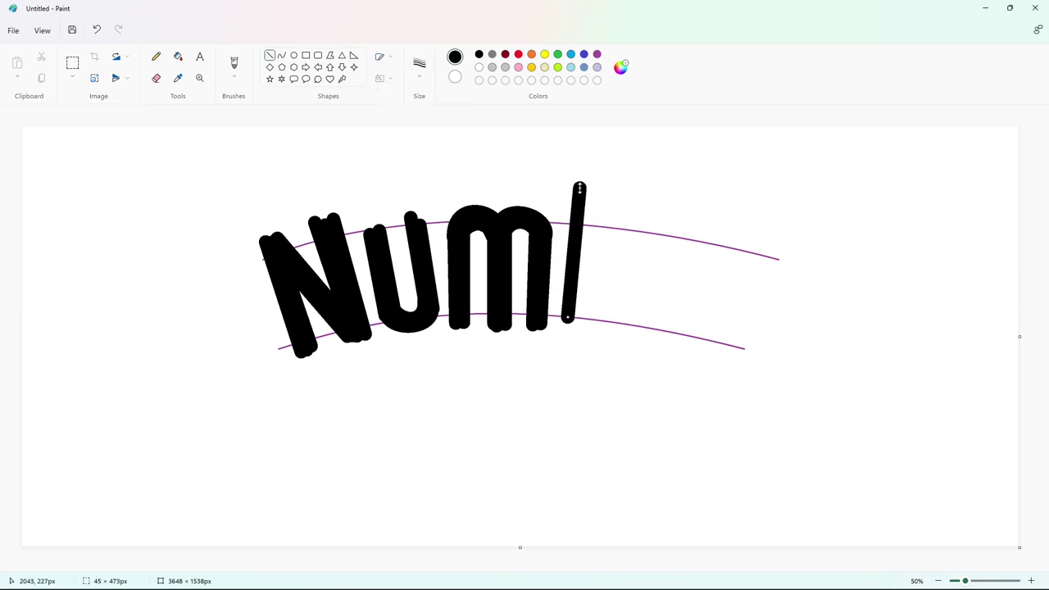
{"action": "left_click", "coordinate": [569, 262]}
{"action": "left_click_drag", "start_coordinate": [590, 188], "coordinate": [577, 320]}
{"action": "left_click", "coordinate": [631, 299]}
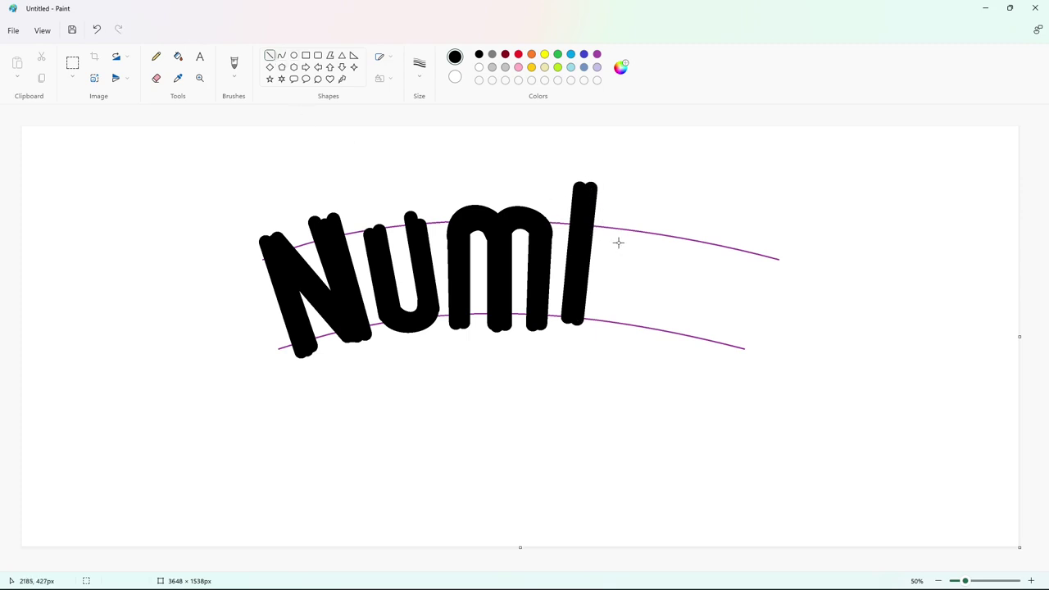
Draw the right side of the b's bowl with two overlapping slanted black lines
{"action": "left_click_drag", "start_coordinate": [618, 243], "coordinate": [609, 309]}
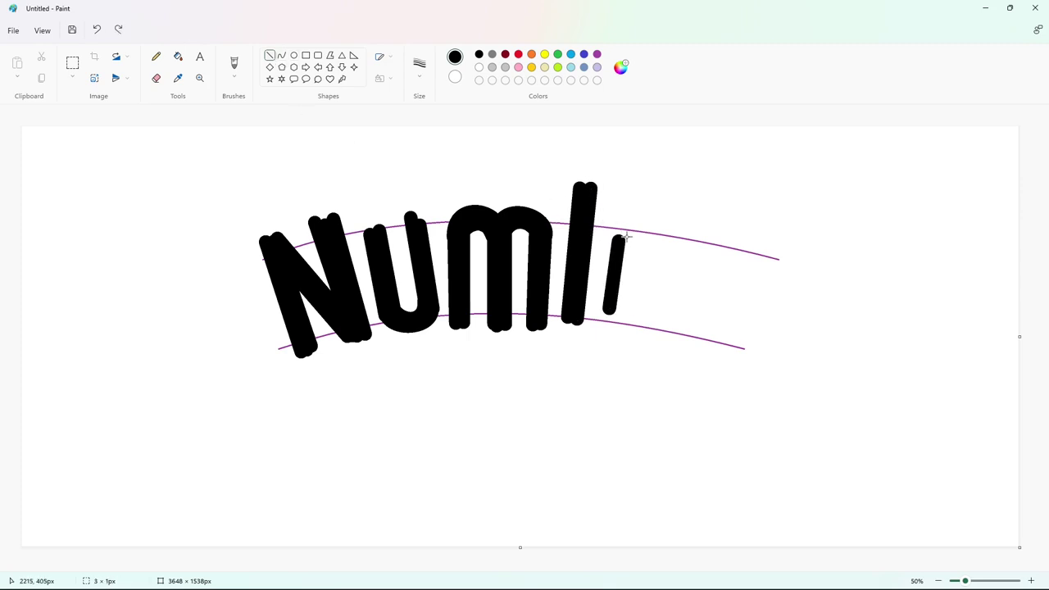
{"action": "left_click_drag", "start_coordinate": [628, 238], "coordinate": [618, 311]}
{"action": "left_click", "coordinate": [674, 294]}
Close the top of the b's bowl with thick overlapping black curves from the right side to the stem
{"action": "left_click", "coordinate": [284, 57]}
{"action": "left_click_drag", "start_coordinate": [624, 237], "coordinate": [589, 240]}
{"action": "left_click_drag", "start_coordinate": [603, 230], "coordinate": [607, 211]}
{"action": "left_click_drag", "start_coordinate": [610, 216], "coordinate": [587, 220]}
{"action": "left_click", "coordinate": [663, 206]}
{"action": "left_click_drag", "start_coordinate": [607, 221], "coordinate": [612, 211]}
{"action": "left_click", "coordinate": [725, 220]}
Close the bottom of the b's bowl with overlapping black curves between the stem and the right side
{"action": "mouse_move", "coordinate": [577, 308]}
{"action": "left_mouse_down"}
{"action": "mouse_move", "coordinate": [608, 308]}
{"action": "mouse_move", "coordinate": [597, 328]}
{"action": "mouse_move", "coordinate": [619, 316]}
{"action": "left_mouse_up"}
{"action": "left_click", "coordinate": [682, 330]}
{"action": "mouse_move", "coordinate": [583, 318]}
{"action": "left_mouse_down"}
{"action": "mouse_move", "coordinate": [582, 332]}
{"action": "mouse_move", "coordinate": [597, 335]}
{"action": "left_mouse_up"}
{"action": "left_click", "coordinate": [686, 336]}
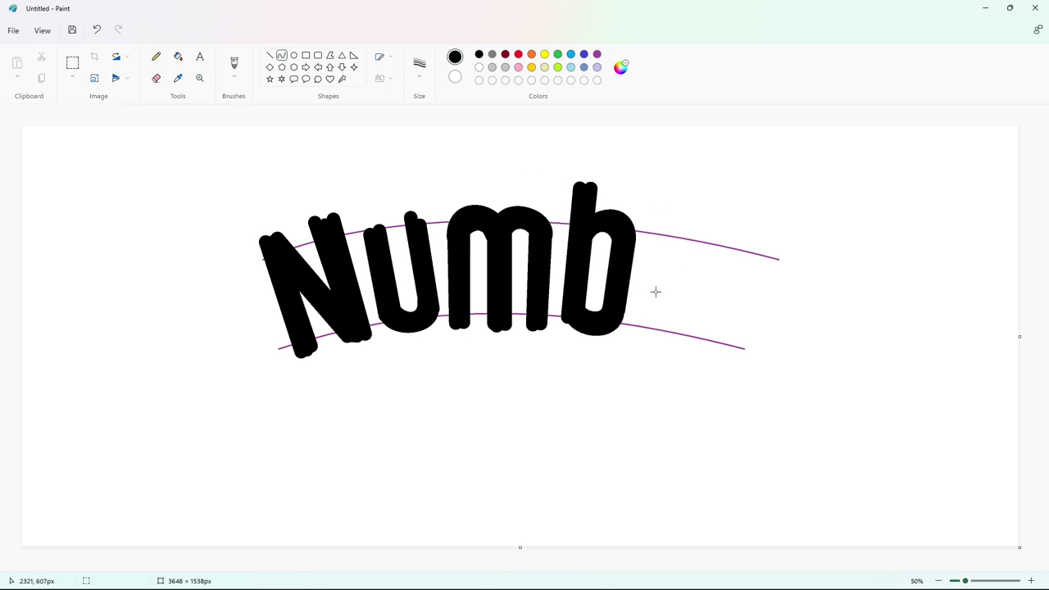
Draw the slanted stem of the r beside the b from two overlapping straight black lines, about 280 px tall
{"action": "mouse_move", "coordinate": [658, 232]}
{"action": "left_mouse_down"}
{"action": "mouse_move", "coordinate": [636, 328]}
{"action": "mouse_move", "coordinate": [642, 318]}
{"action": "left_mouse_up"}
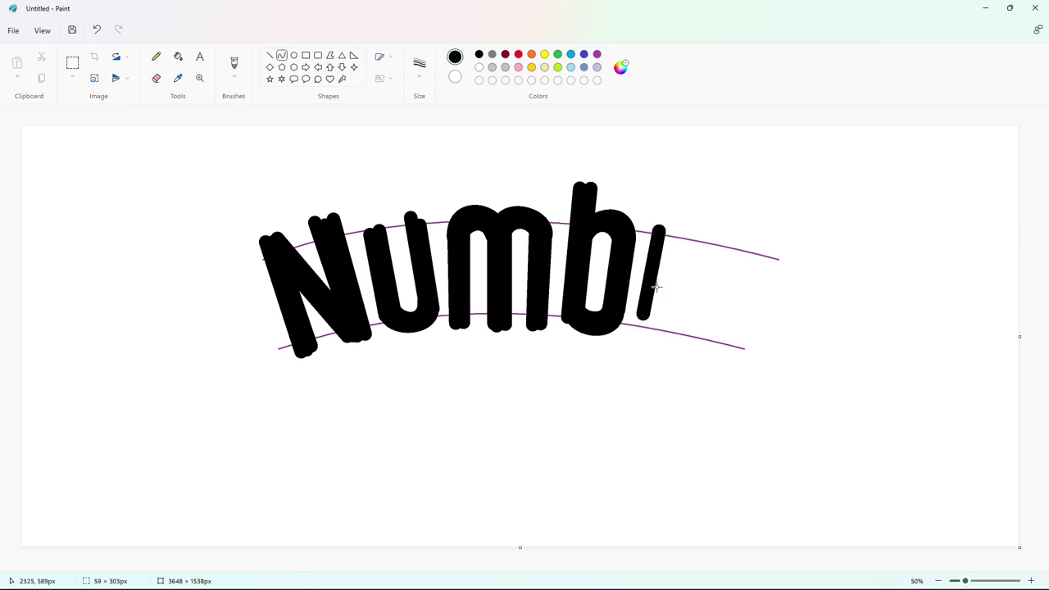
{"action": "key", "text": "ctrl+z"}
{"action": "left_click", "coordinate": [270, 54]}
{"action": "left_click_drag", "start_coordinate": [657, 239], "coordinate": [641, 317]}
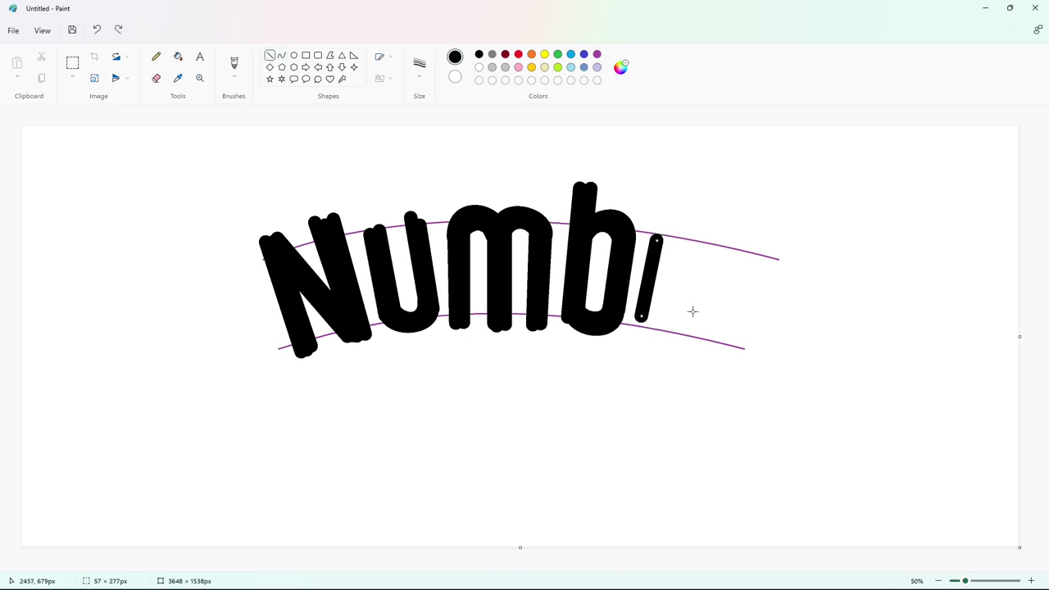
{"action": "left_click_drag", "start_coordinate": [665, 238], "coordinate": [650, 320]}
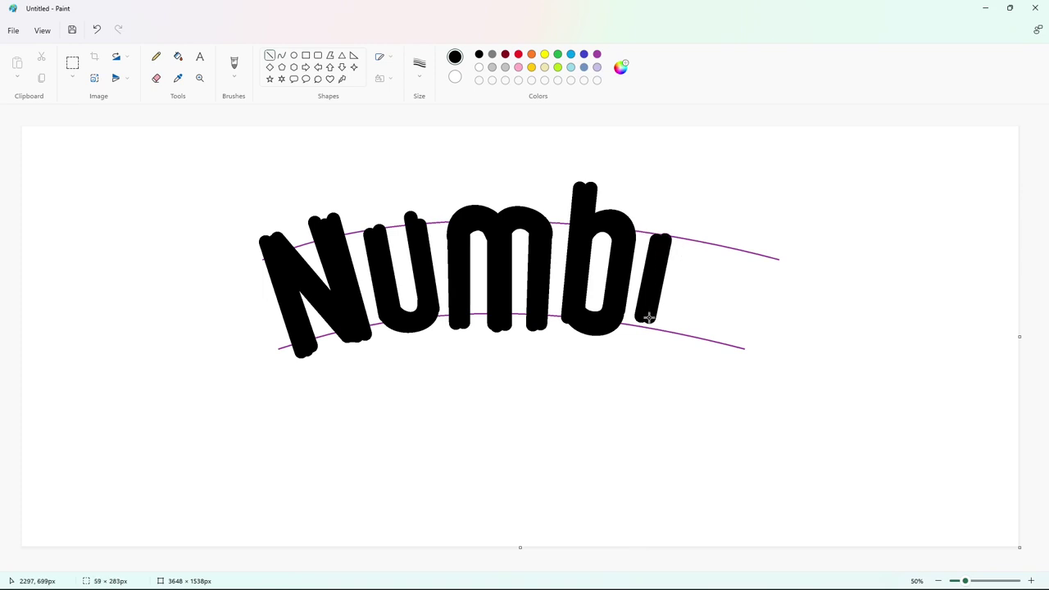
Add the curved, downward-hooking arm of the r at the top of its stem
{"action": "left_click", "coordinate": [281, 55]}
{"action": "left_click_drag", "start_coordinate": [667, 249], "coordinate": [688, 274]}
{"action": "mouse_move", "coordinate": [690, 256]}
{"action": "left_mouse_down"}
{"action": "mouse_move", "coordinate": [700, 244]}
{"action": "mouse_move", "coordinate": [683, 244]}
{"action": "mouse_move", "coordinate": [692, 271]}
{"action": "mouse_move", "coordinate": [709, 232]}
{"action": "mouse_move", "coordinate": [718, 236]}
{"action": "mouse_move", "coordinate": [706, 254]}
{"action": "left_mouse_up"}
{"action": "left_click", "coordinate": [744, 258]}
{"action": "left_click", "coordinate": [740, 275]}
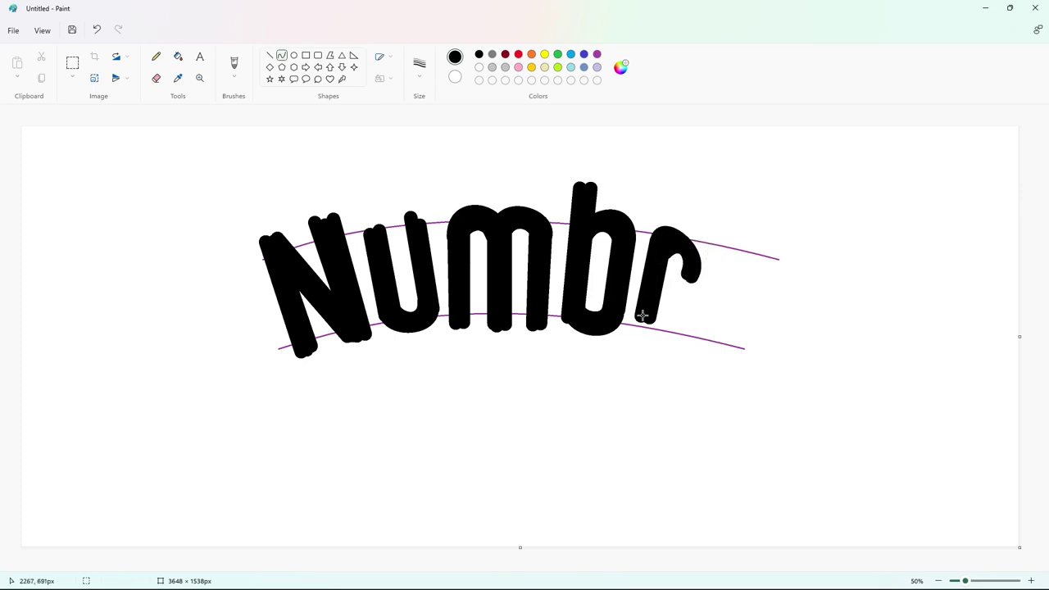
{"action": "mouse_move", "coordinate": [642, 316]}
{"action": "left_mouse_down"}
{"action": "mouse_move", "coordinate": [683, 312]}
{"action": "mouse_move", "coordinate": [641, 337]}
{"action": "left_mouse_up"}
{"action": "mouse_move", "coordinate": [678, 343]}
{"action": "left_mouse_down"}
{"action": "mouse_move", "coordinate": [653, 315]}
{"action": "mouse_move", "coordinate": [668, 349]}
{"action": "mouse_move", "coordinate": [689, 315]}
{"action": "mouse_move", "coordinate": [651, 344]}
{"action": "left_mouse_up"}
{"action": "left_click", "coordinate": [719, 345]}
{"action": "key", "text": "ctrl+z"}
{"action": "left_click_drag", "start_coordinate": [668, 340], "coordinate": [672, 346]}
{"action": "key", "text": "ctrl+z"}
Turn the letter beside the b into an e by adding a curved lower hook and a straight crossbar in thick black
{"action": "left_click_drag", "start_coordinate": [641, 316], "coordinate": [690, 314]}
{"action": "mouse_move", "coordinate": [653, 320]}
{"action": "left_mouse_down"}
{"action": "mouse_move", "coordinate": [629, 345]}
{"action": "mouse_move", "coordinate": [685, 313]}
{"action": "left_mouse_up"}
{"action": "left_click", "coordinate": [684, 347]}
{"action": "left_click", "coordinate": [750, 347]}
{"action": "mouse_move", "coordinate": [660, 318]}
{"action": "left_mouse_down"}
{"action": "mouse_move", "coordinate": [658, 329]}
{"action": "mouse_move", "coordinate": [651, 318]}
{"action": "mouse_move", "coordinate": [686, 315]}
{"action": "left_mouse_up"}
{"action": "key", "text": "ctrl+z"}
{"action": "left_click_drag", "start_coordinate": [660, 318], "coordinate": [663, 323]}
{"action": "left_click", "coordinate": [681, 331]}
{"action": "left_click", "coordinate": [735, 336]}
{"action": "left_click", "coordinate": [270, 56]}
{"action": "left_click_drag", "start_coordinate": [661, 277], "coordinate": [690, 279]}
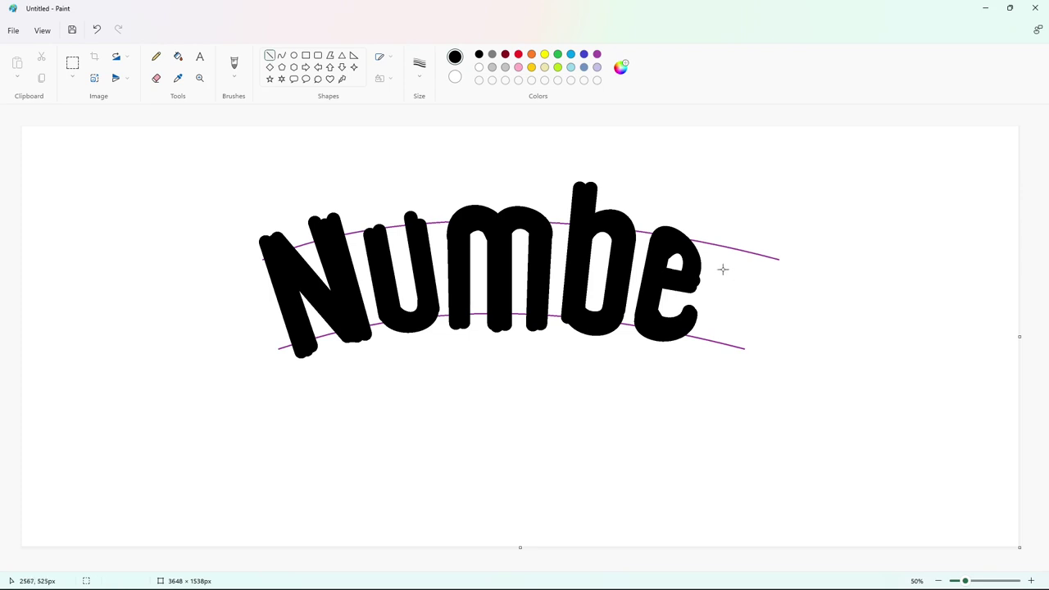
Draw the downward-curving arm of a final r beside the e with overlapping thick black curves
{"action": "mouse_move", "coordinate": [702, 344]}
{"action": "left_mouse_down"}
{"action": "mouse_move", "coordinate": [733, 246]}
{"action": "mouse_move", "coordinate": [773, 253]}
{"action": "mouse_move", "coordinate": [777, 266]}
{"action": "mouse_move", "coordinate": [776, 249]}
{"action": "mouse_move", "coordinate": [772, 273]}
{"action": "left_mouse_up"}
{"action": "key", "text": "ctrl+z"}
{"action": "left_click", "coordinate": [282, 56]}
{"action": "left_click", "coordinate": [741, 241]}
{"action": "left_click", "coordinate": [768, 243]}
{"action": "left_click", "coordinate": [835, 268]}
{"action": "left_click", "coordinate": [744, 253]}
{"action": "left_click", "coordinate": [763, 258]}
Draw the slanted stem of the final r from the lower guide curve up to its arm with straight black lines
{"action": "left_click", "coordinate": [270, 56]}
{"action": "left_click_drag", "start_coordinate": [712, 349], "coordinate": [734, 268]}
{"action": "left_click", "coordinate": [845, 316]}
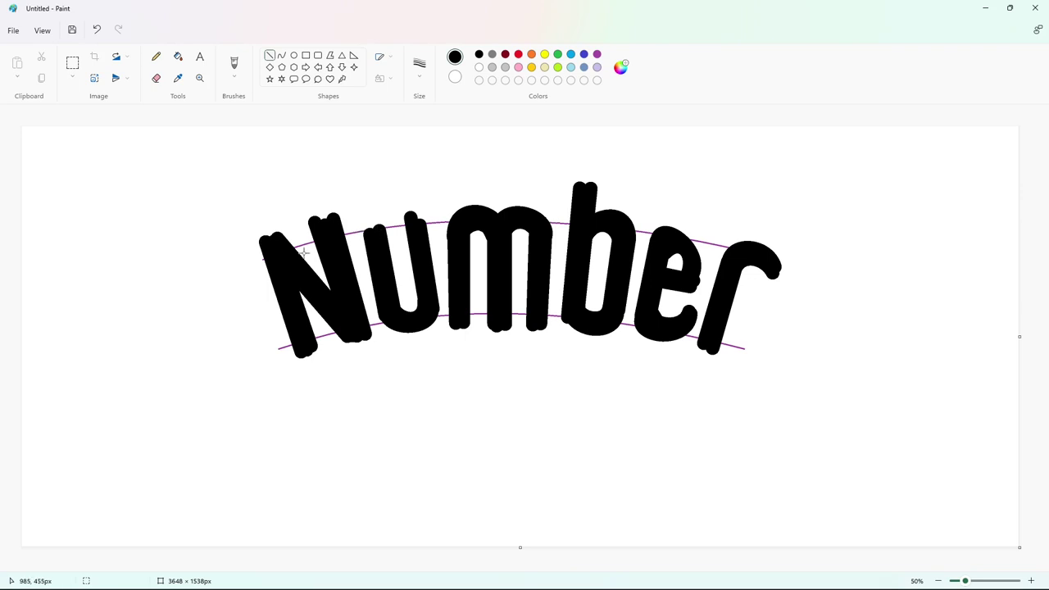
Cut the N's rounded bottom ends flat with a thinner slanted white line and clear the leftover bits below it
{"action": "left_click", "coordinate": [1030, 581]}
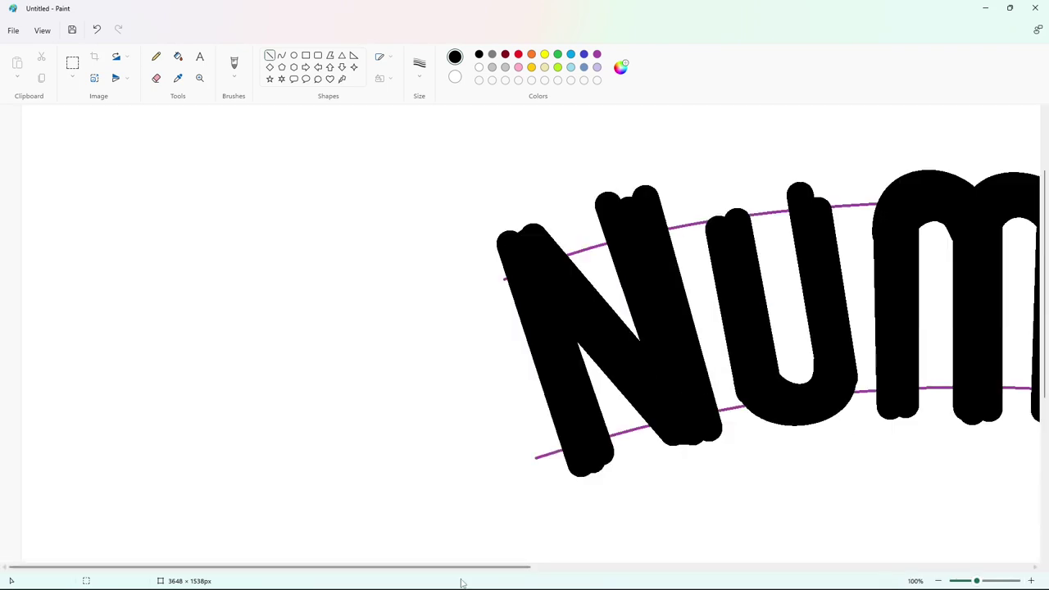
{"action": "left_click_drag", "start_coordinate": [447, 567], "coordinate": [551, 567]}
{"action": "left_click", "coordinate": [425, 75]}
{"action": "left_click", "coordinate": [424, 165]}
{"action": "left_click", "coordinate": [270, 55]}
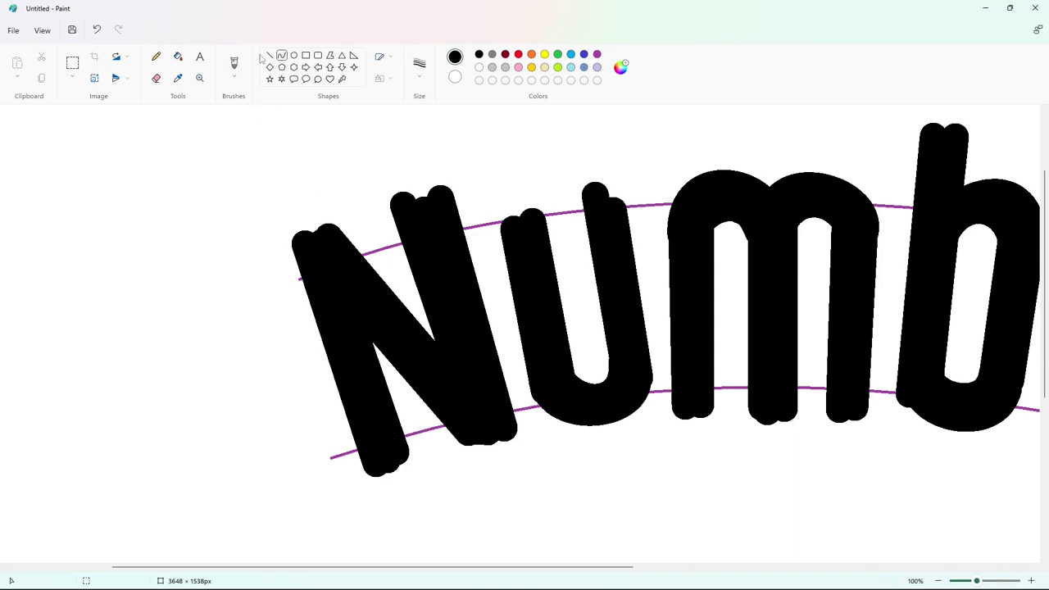
{"action": "left_click_drag", "start_coordinate": [352, 469], "coordinate": [532, 426]}
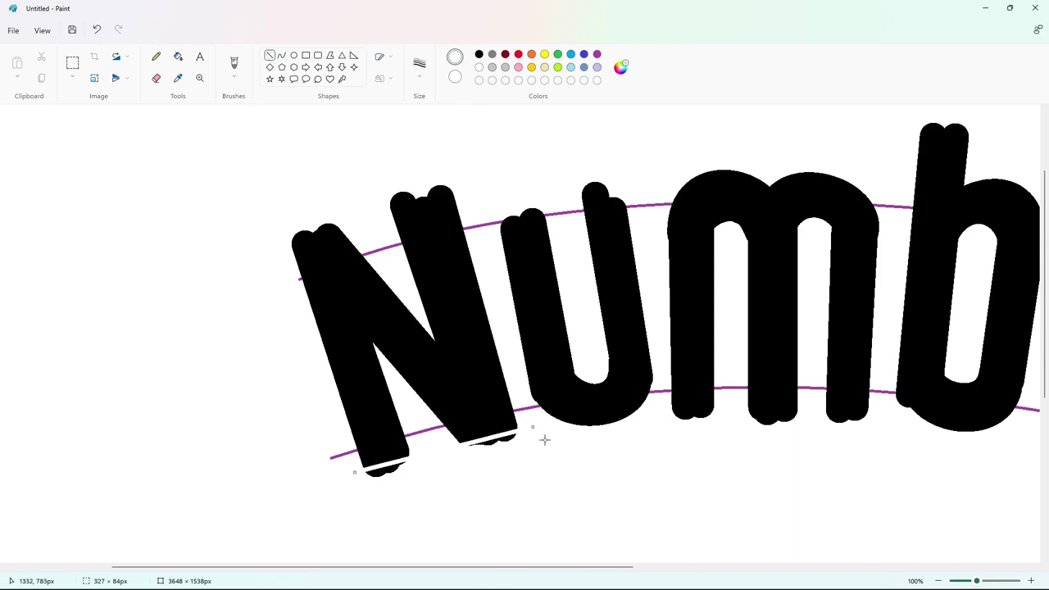
{"action": "left_click_drag", "start_coordinate": [355, 472], "coordinate": [356, 480]}
{"action": "left_click_drag", "start_coordinate": [533, 426], "coordinate": [534, 428]}
{"action": "left_click", "coordinate": [585, 453]}
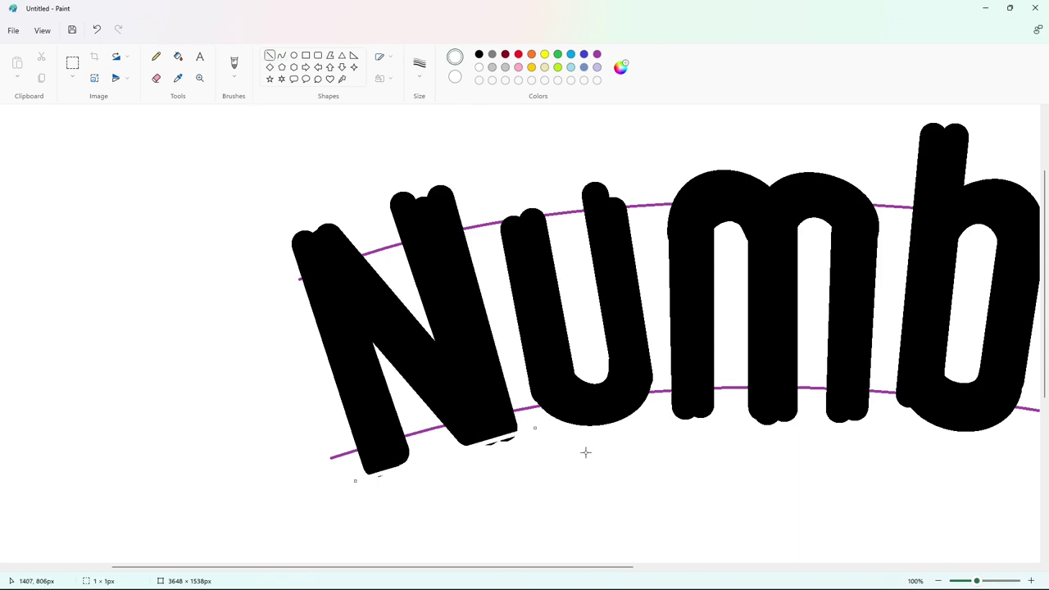
{"action": "left_click", "coordinate": [156, 78]}
{"action": "left_click", "coordinate": [178, 55]}
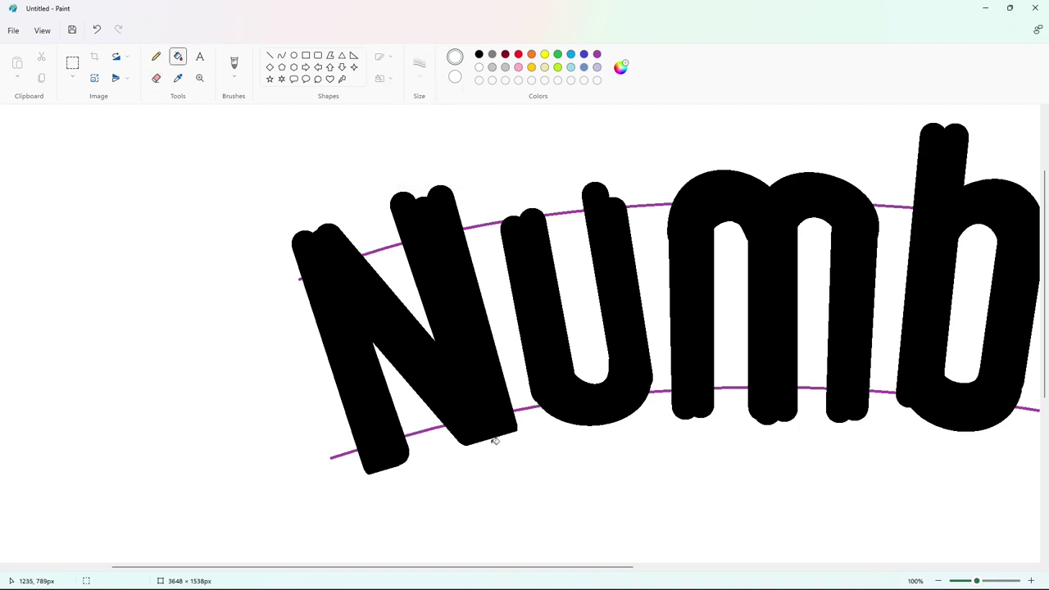
Cut the N's top ends flat with a slanted white line about 352 × 115 px and clear the leftover bits
{"action": "left_click", "coordinate": [278, 57]}
{"action": "left_click_drag", "start_coordinate": [281, 241], "coordinate": [473, 181]}
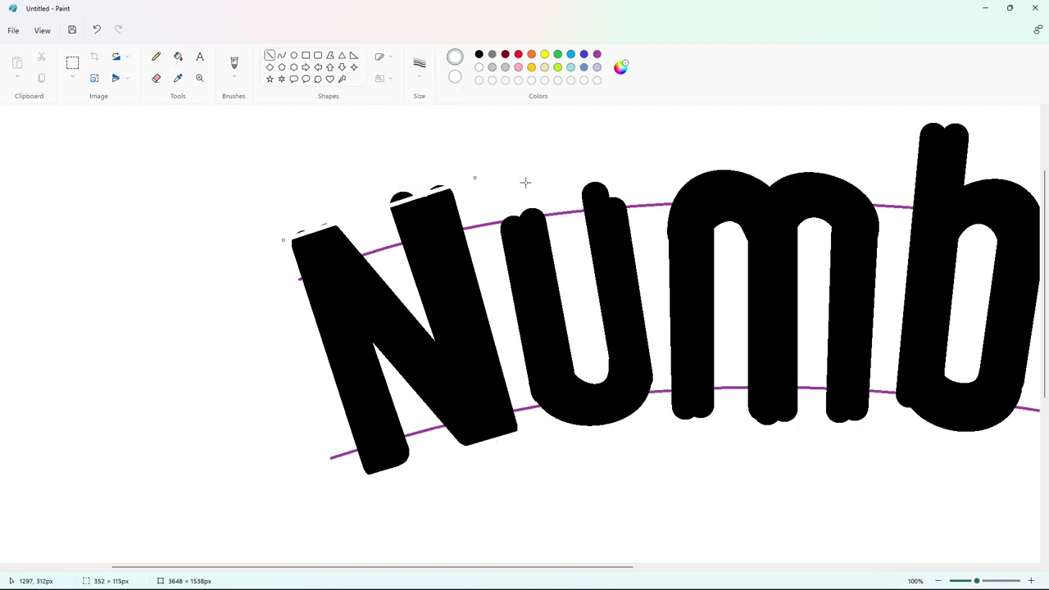
{"action": "left_click", "coordinate": [179, 56]}
{"action": "left_click", "coordinate": [402, 198]}
{"action": "left_click", "coordinate": [436, 187]}
{"action": "left_click", "coordinate": [156, 78]}
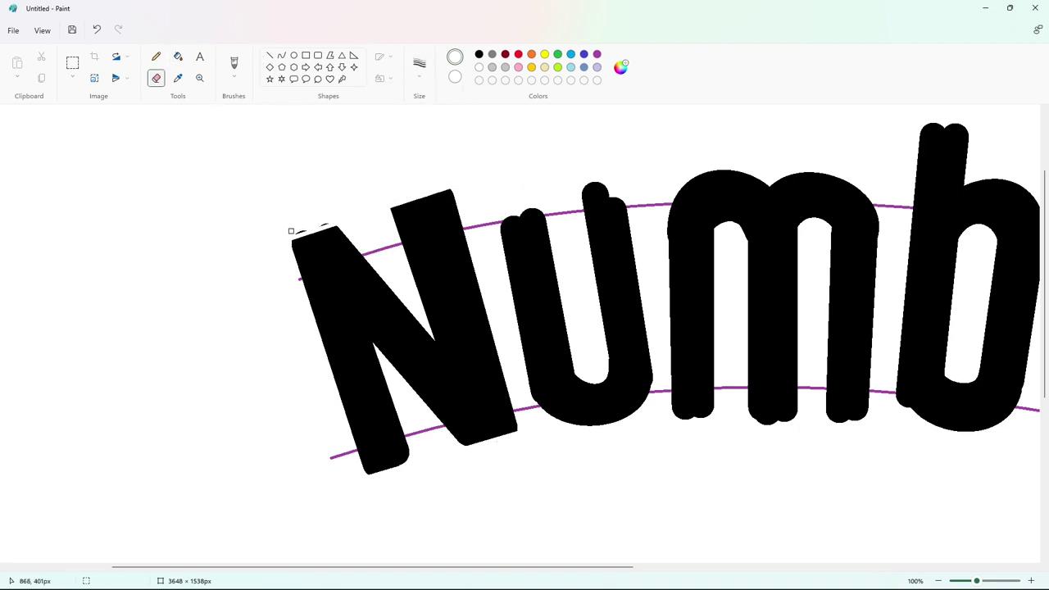
Trim the m's feet with a white curve about 404 px wide, clear the remnants, and straighten its outer sides with white lines
{"action": "scroll", "coordinate": [513, 504], "scroll_direction": "right", "scroll_amount": 4}
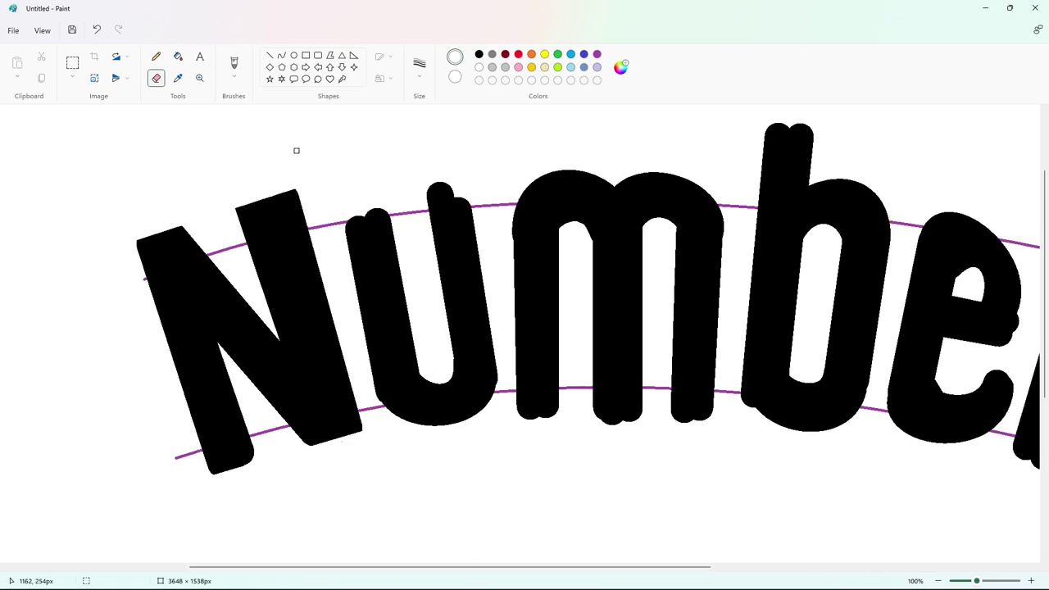
{"action": "left_click", "coordinate": [282, 56]}
{"action": "left_click_drag", "start_coordinate": [514, 414], "coordinate": [734, 419]}
{"action": "mouse_move", "coordinate": [590, 415]}
{"action": "left_mouse_down"}
{"action": "mouse_move", "coordinate": [585, 407]}
{"action": "mouse_move", "coordinate": [626, 408]}
{"action": "left_mouse_up"}
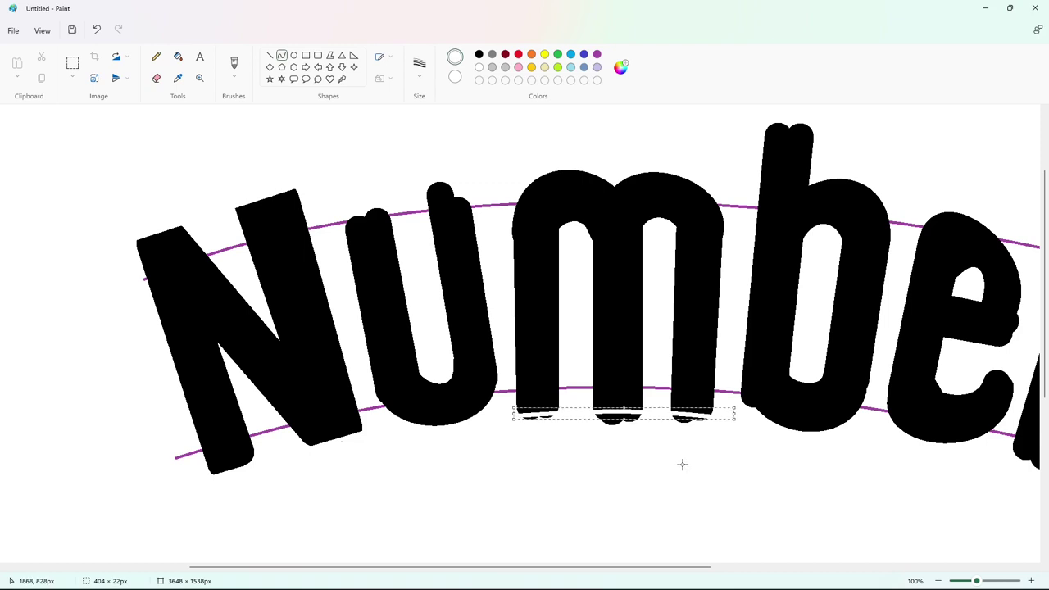
{"action": "left_click", "coordinate": [178, 56]}
{"action": "left_click", "coordinate": [621, 417]}
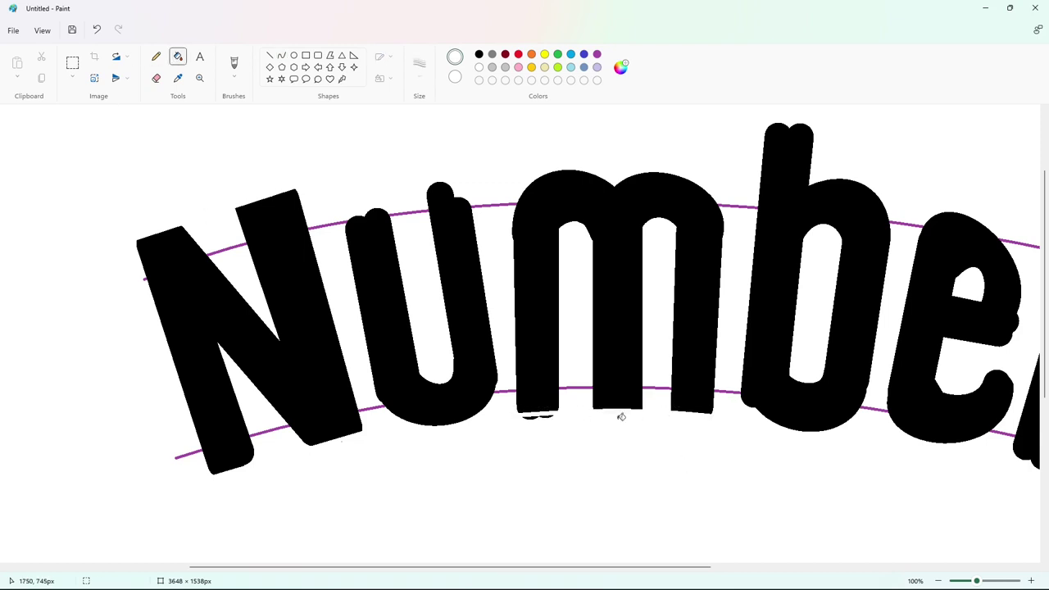
{"action": "left_click", "coordinate": [270, 56]}
{"action": "left_click_drag", "start_coordinate": [512, 188], "coordinate": [510, 255]}
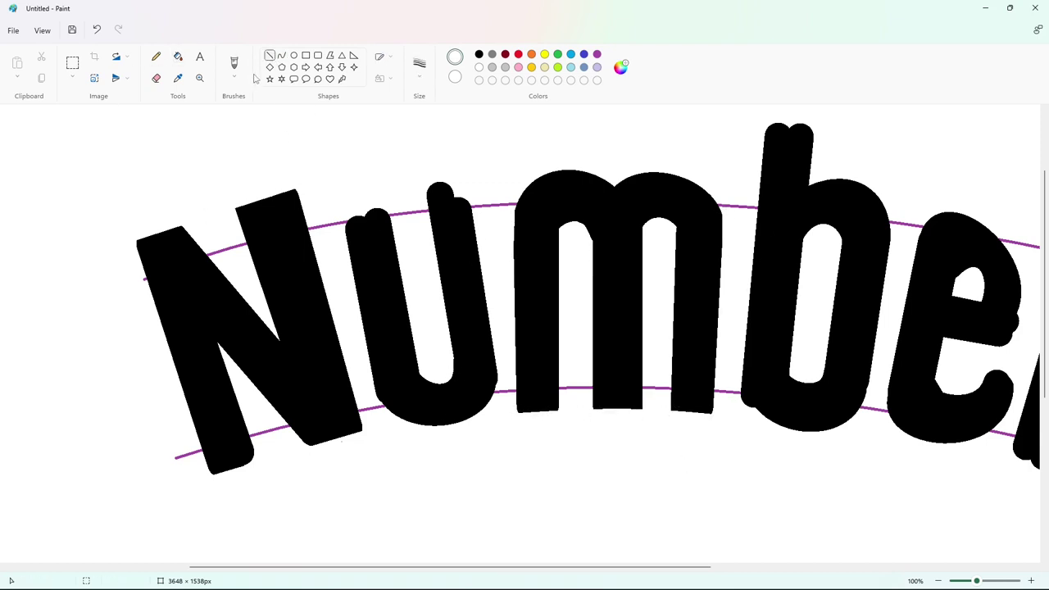
Extend both upper ends of the u upward with thick black lines
{"action": "left_click", "coordinate": [480, 54]}
{"action": "mouse_move", "coordinate": [355, 222]}
{"action": "left_mouse_down"}
{"action": "mouse_move", "coordinate": [341, 182]}
{"action": "mouse_move", "coordinate": [358, 216]}
{"action": "mouse_move", "coordinate": [372, 204]}
{"action": "left_mouse_up"}
{"action": "key", "text": "ctrl+plus"}
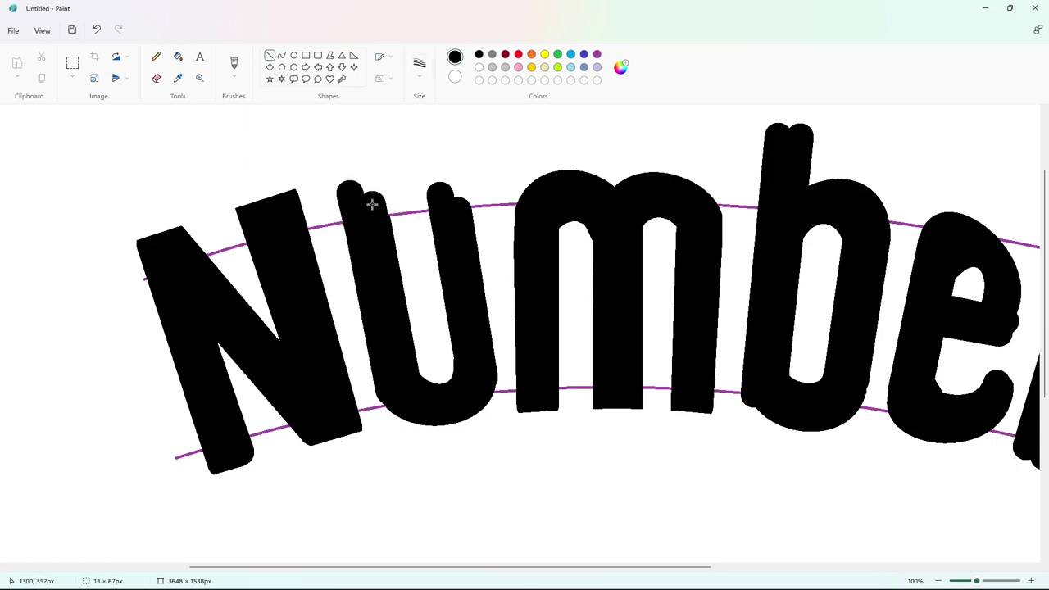
{"action": "left_click_drag", "start_coordinate": [461, 222], "coordinate": [454, 194]}
Cut the u's top ends flat with a thin white line about 299 × 43 px and fill the leftover tips white
{"action": "left_click", "coordinate": [234, 63]}
{"action": "left_click", "coordinate": [273, 55]}
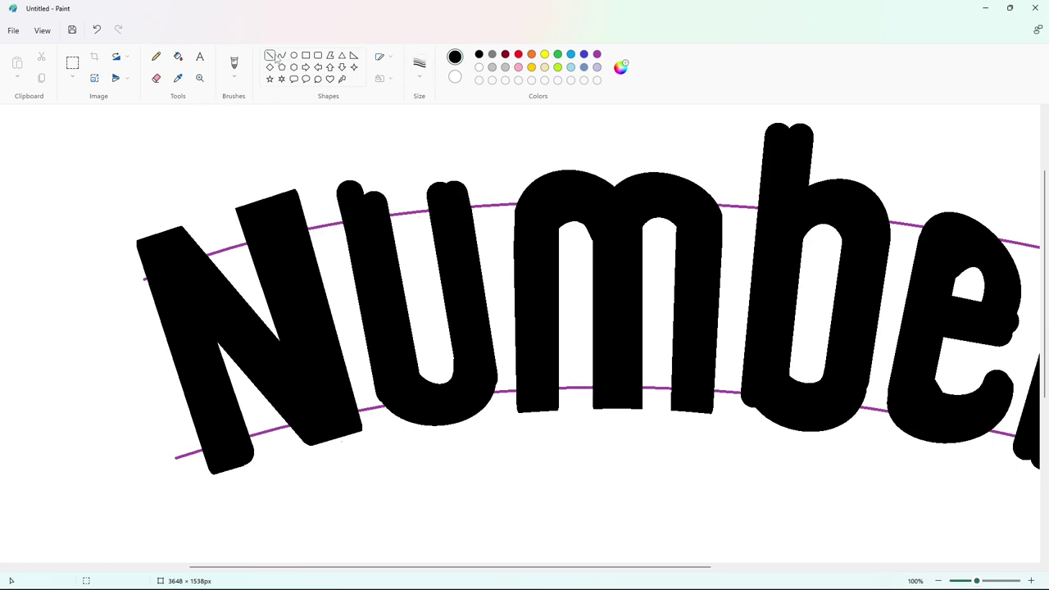
{"action": "left_click", "coordinate": [479, 68]}
{"action": "left_click", "coordinate": [419, 65]}
{"action": "left_click", "coordinate": [419, 168]}
{"action": "left_click_drag", "start_coordinate": [334, 201], "coordinate": [492, 180]}
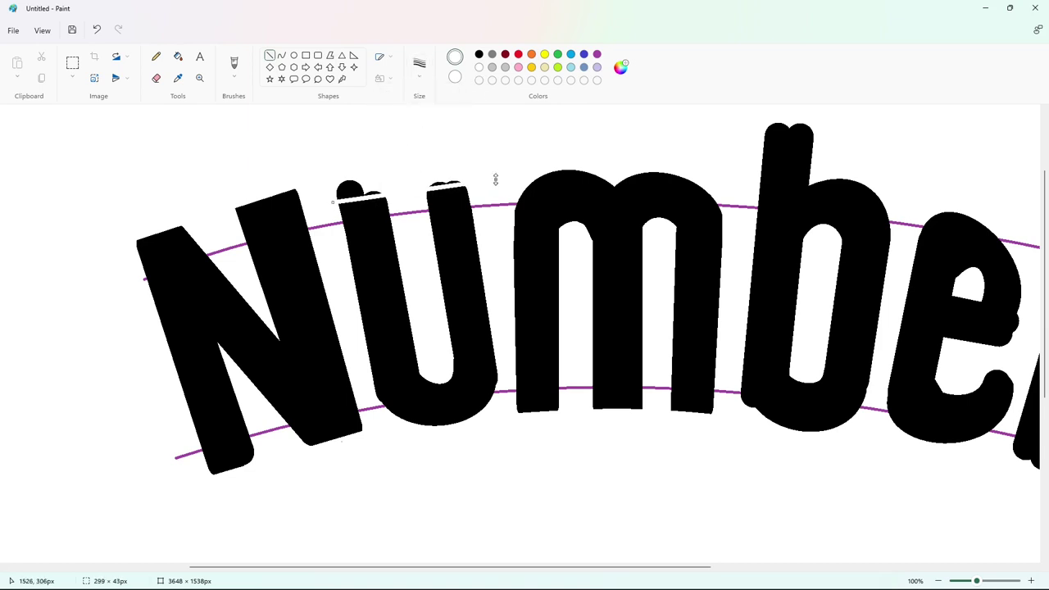
{"action": "left_click", "coordinate": [178, 57]}
{"action": "left_click", "coordinate": [351, 190]}
{"action": "left_click", "coordinate": [438, 185]}
Shave the bump off the u's lower right outer edge with a short white line
{"action": "left_click_drag", "start_coordinate": [395, 568], "coordinate": [456, 568]}
{"action": "left_click", "coordinate": [272, 56]}
{"action": "left_click_drag", "start_coordinate": [376, 385], "coordinate": [379, 359]}
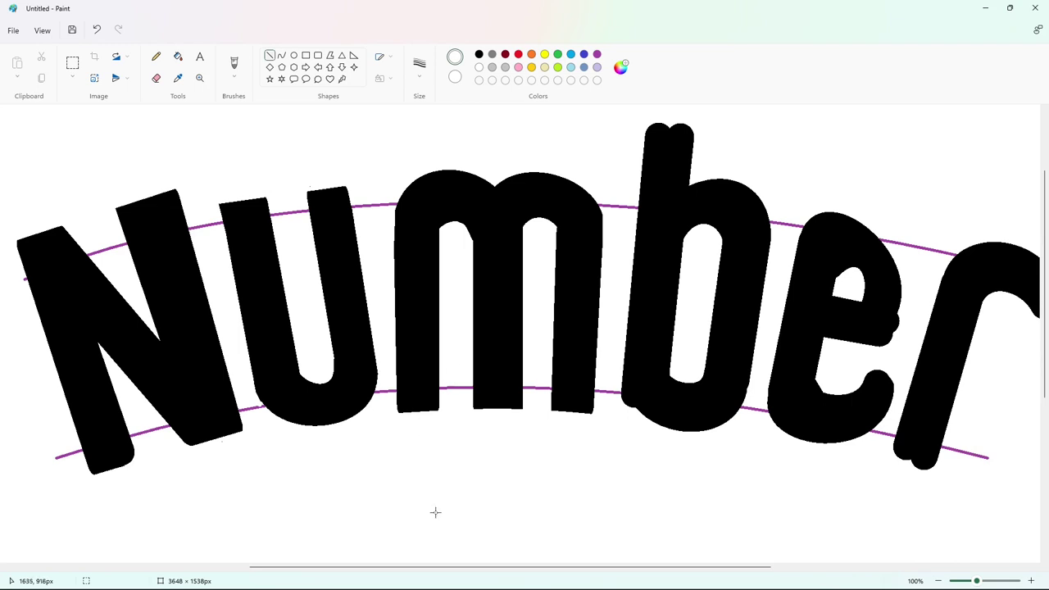
Cut the top of the b's stem flat with a slanted white line and clear the leftover tips with the fill tool
{"action": "left_click_drag", "start_coordinate": [423, 567], "coordinate": [503, 568]}
{"action": "scroll", "coordinate": [443, 426], "scroll_direction": "up", "scroll_amount": 2}
{"action": "left_click_drag", "start_coordinate": [468, 239], "coordinate": [567, 249]}
{"action": "left_click", "coordinate": [178, 58]}
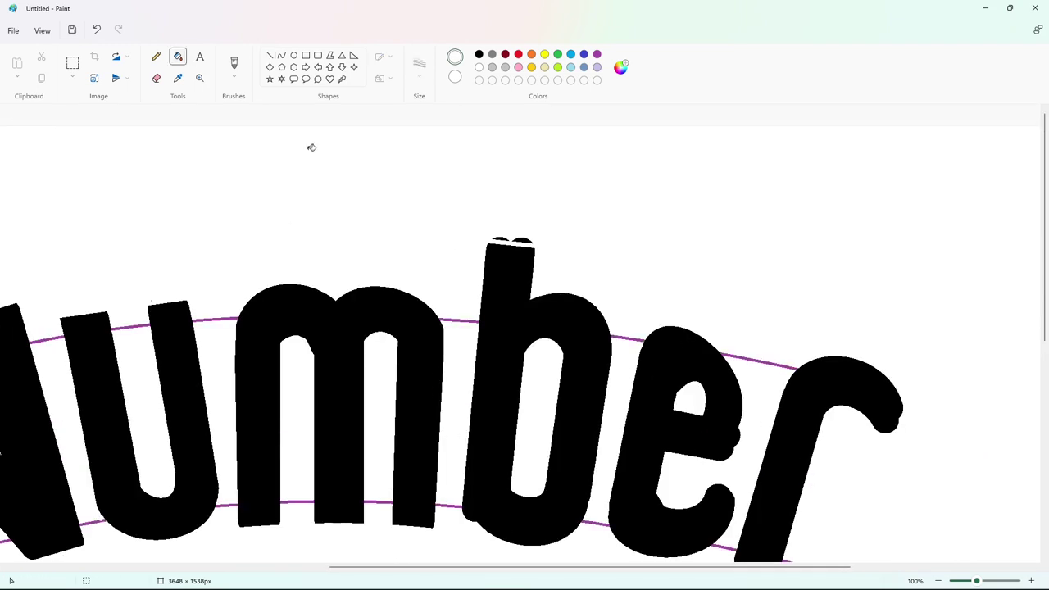
Trim the bump at the b's lower left corner with white lines and fill the cut-off remnant white
{"action": "scroll", "coordinate": [528, 236], "scroll_direction": "down", "scroll_amount": 3}
{"action": "left_click", "coordinate": [281, 56]}
{"action": "mouse_move", "coordinate": [461, 371]}
{"action": "left_mouse_down"}
{"action": "mouse_move", "coordinate": [480, 426]}
{"action": "mouse_move", "coordinate": [497, 420]}
{"action": "mouse_move", "coordinate": [473, 421]}
{"action": "mouse_move", "coordinate": [464, 397]}
{"action": "left_mouse_up"}
{"action": "key", "text": "ctrl+z"}
{"action": "left_click", "coordinate": [270, 56]}
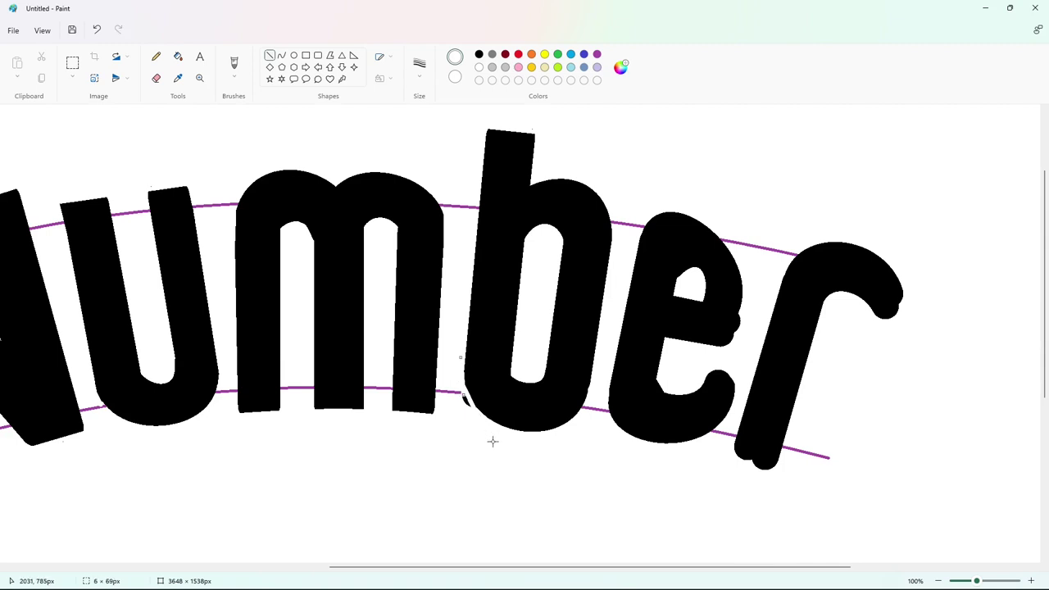
{"action": "left_click", "coordinate": [178, 56]}
Trim the bump at the right end of the e's crossbar with a white line and erase the remnant
{"action": "left_click_drag", "start_coordinate": [499, 571], "coordinate": [595, 571]}
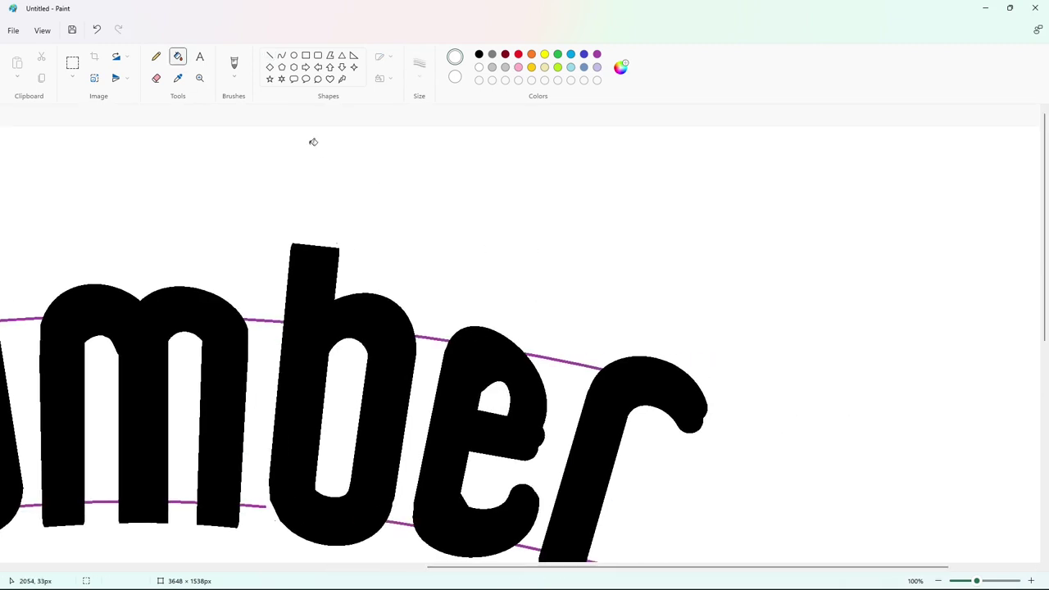
{"action": "left_click", "coordinate": [270, 55]}
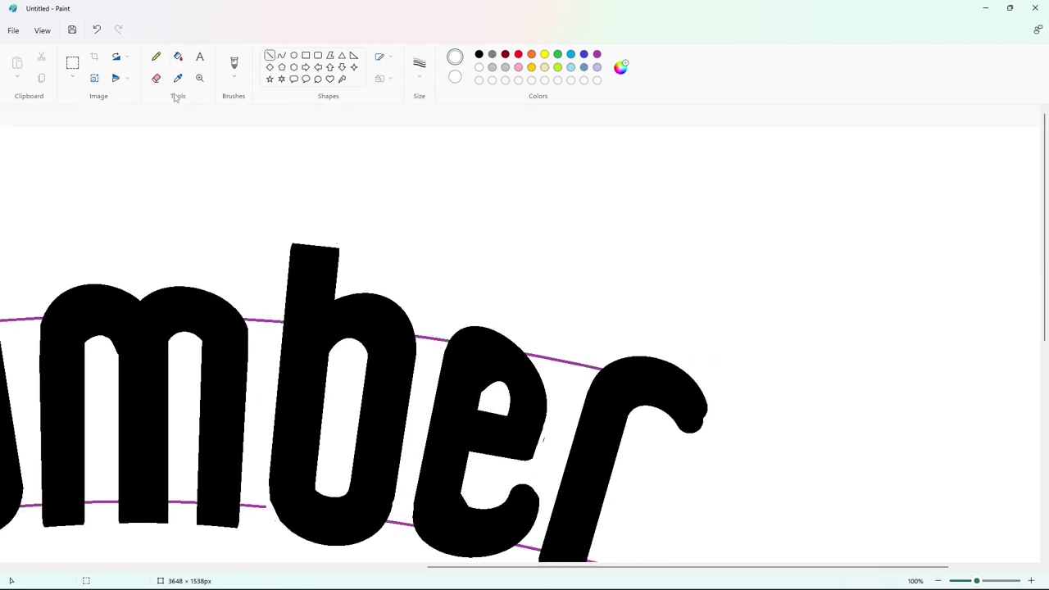
{"action": "left_click", "coordinate": [155, 78]}
{"action": "scroll", "coordinate": [392, 323], "scroll_direction": "down", "scroll_amount": 3}
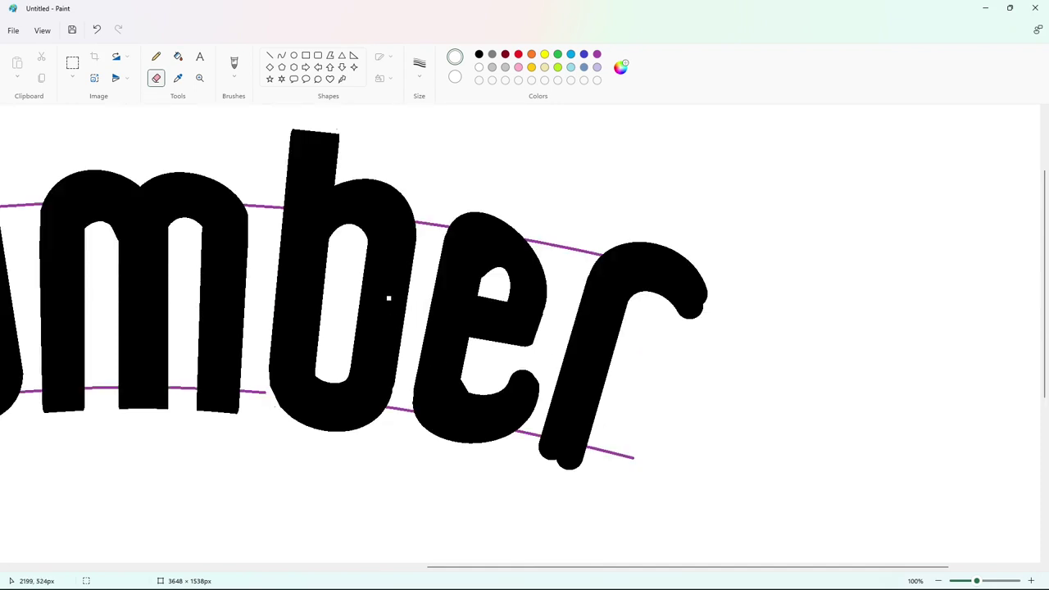
Round the inner corner of the e's lower opening with a white oval about 42 × 47 px
{"action": "left_click", "coordinate": [293, 55]}
{"action": "left_click_drag", "start_coordinate": [492, 375], "coordinate": [499, 364]}
{"action": "key", "text": "Down"}
{"action": "key", "text": "Down"}
{"action": "key", "text": "Down"}
{"action": "key", "text": "Down"}
{"action": "key", "text": "Left"}
{"action": "key", "text": "Left"}
{"action": "key", "text": "Left"}
{"action": "key", "text": "Left"}
{"action": "key", "text": "Left"}
{"action": "key", "text": "Left"}
{"action": "key", "text": "Left"}
{"action": "key", "text": "Left"}
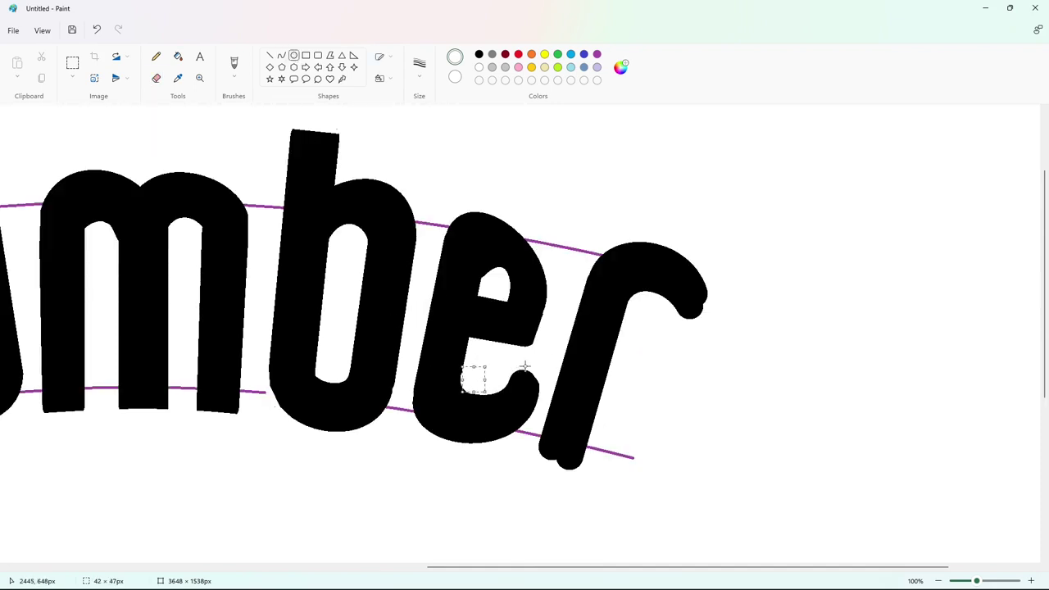
{"action": "left_click", "coordinate": [536, 366]}
Cut across the rounded base of the final r's stem with a slightly curved white line
{"action": "left_click", "coordinate": [938, 581]}
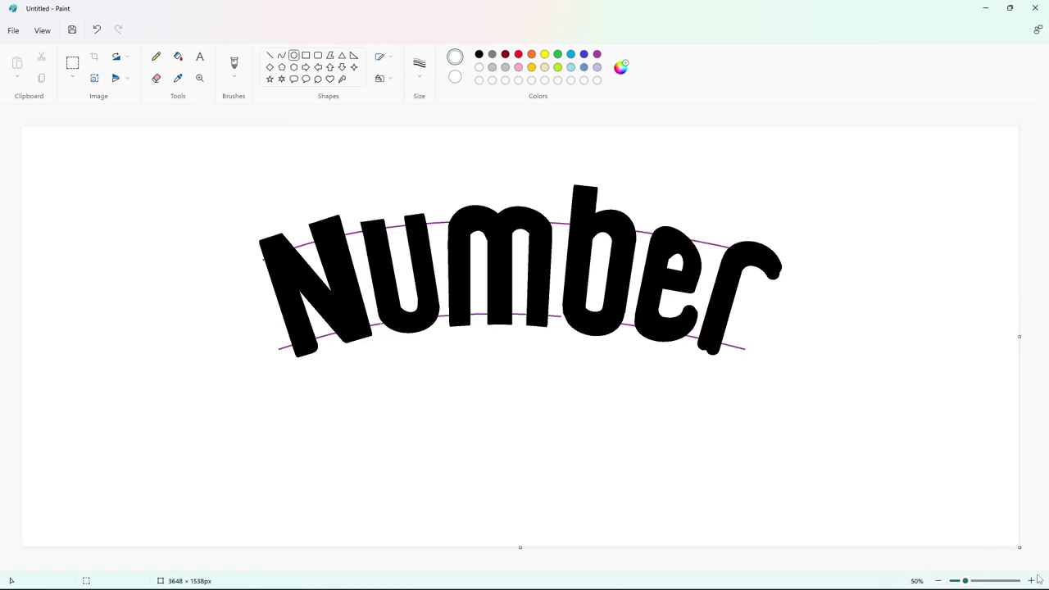
{"action": "left_click", "coordinate": [1030, 581]}
{"action": "left_click_drag", "start_coordinate": [458, 567], "coordinate": [860, 567]}
{"action": "scroll", "coordinate": [700, 396], "scroll_direction": "down", "scroll_amount": 3}
{"action": "left_click", "coordinate": [270, 55]}
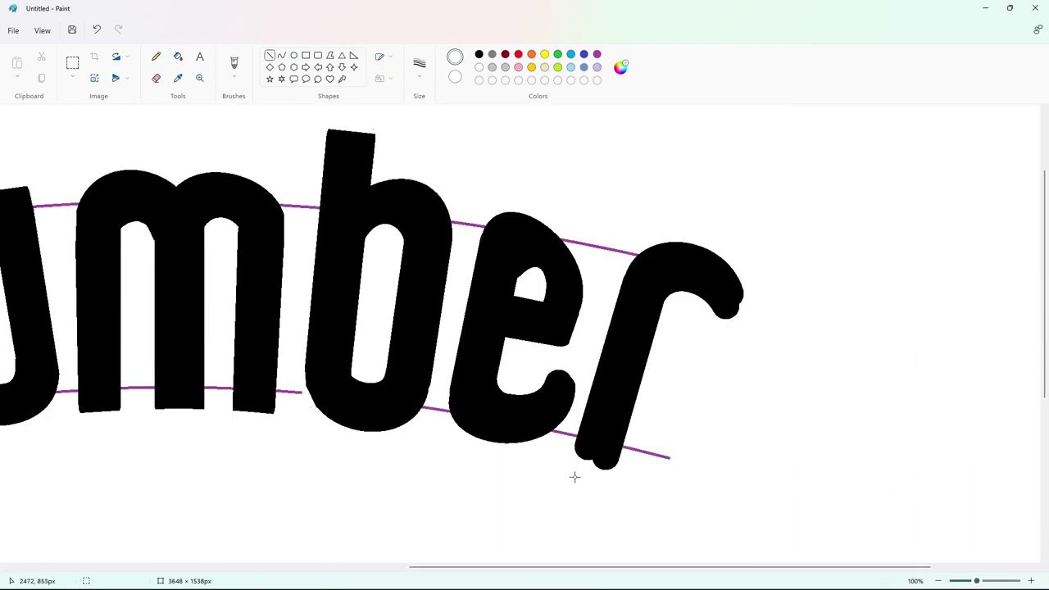
{"action": "left_click_drag", "start_coordinate": [574, 448], "coordinate": [637, 466]}
{"action": "key", "text": "ctrl+z"}
{"action": "left_click", "coordinate": [282, 55]}
{"action": "left_click_drag", "start_coordinate": [554, 445], "coordinate": [641, 468]}
{"action": "left_click_drag", "start_coordinate": [585, 452], "coordinate": [603, 469]}
{"action": "left_click", "coordinate": [604, 469]}
{"action": "left_click", "coordinate": [698, 478]}
Clear the black remnants below the cut at the r's base with the fill tool and eraser
{"action": "left_click", "coordinate": [178, 57]}
{"action": "left_click", "coordinate": [605, 465]}
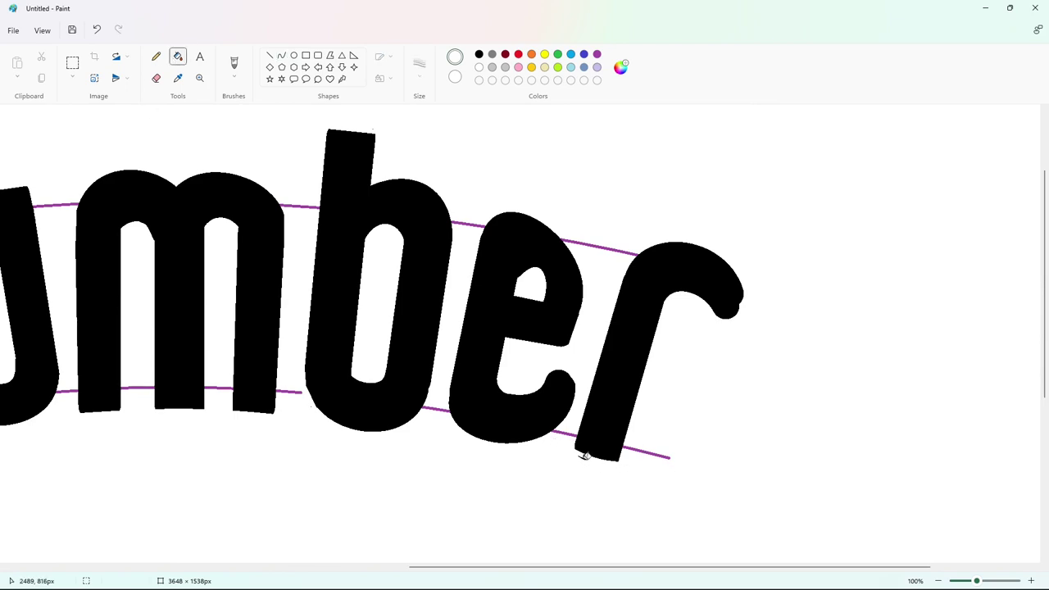
{"action": "left_click", "coordinate": [156, 77]}
Cut the tip of the r's arm flat with a diagonal white line about 119 × 99 px and fill the remnant white
{"action": "left_click", "coordinate": [269, 55]}
{"action": "left_click_drag", "start_coordinate": [754, 287], "coordinate": [694, 339]}
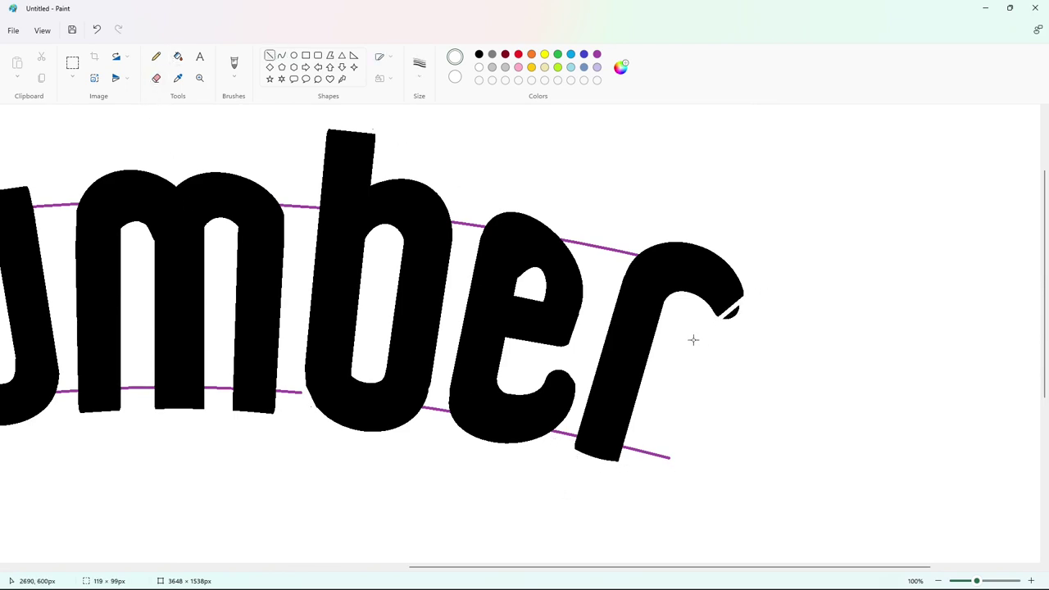
{"action": "left_click", "coordinate": [178, 56]}
{"action": "left_click", "coordinate": [732, 313]}
{"action": "left_click", "coordinate": [939, 582]}
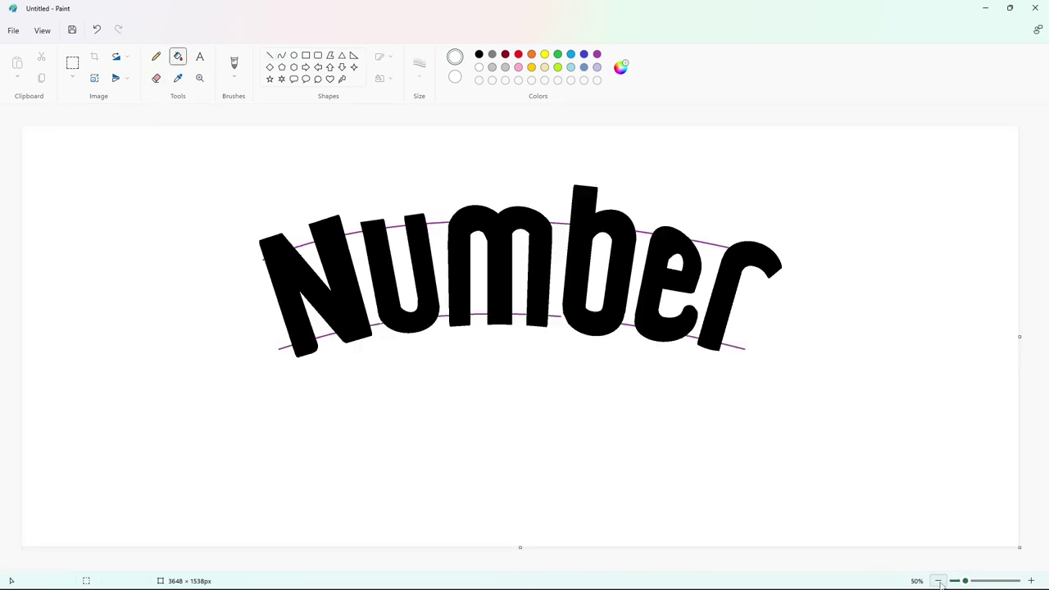
Set the colour to black and try a curve around the e's upper right shoulder
{"action": "left_click", "coordinate": [1031, 581]}
{"action": "left_click_drag", "start_coordinate": [398, 567], "coordinate": [769, 569]}
{"action": "left_click", "coordinate": [281, 55]}
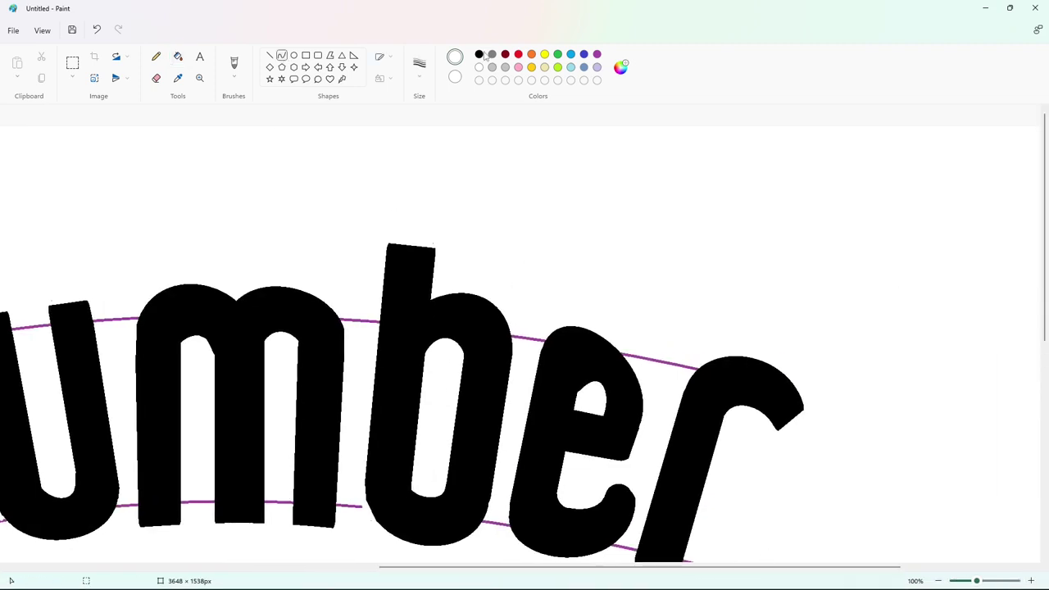
{"action": "left_click", "coordinate": [479, 54]}
{"action": "left_click_drag", "start_coordinate": [571, 336], "coordinate": [642, 397]}
{"action": "left_click", "coordinate": [603, 307]}
{"action": "mouse_move", "coordinate": [656, 351]}
{"action": "left_mouse_down"}
{"action": "mouse_move", "coordinate": [658, 377]}
{"action": "mouse_move", "coordinate": [566, 332]}
{"action": "left_mouse_up"}
{"action": "key", "text": "ctrl+z"}
{"action": "left_click", "coordinate": [614, 324]}
{"action": "left_click", "coordinate": [659, 354]}
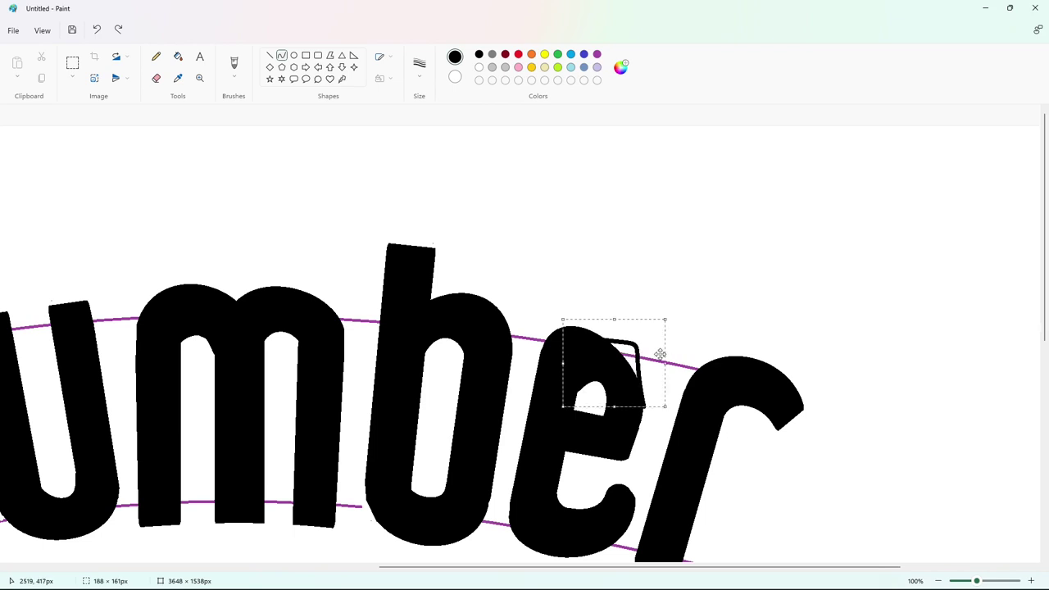
{"action": "key", "text": "ctrl+z"}
Widen the e's upper right shoulder with a black curve about 155 × 135 px and fill the enclosed gap black
{"action": "mouse_move", "coordinate": [644, 407]}
{"action": "left_mouse_down"}
{"action": "mouse_move", "coordinate": [628, 377]}
{"action": "mouse_move", "coordinate": [575, 338]}
{"action": "left_mouse_up"}
{"action": "left_click", "coordinate": [631, 331]}
{"action": "left_click", "coordinate": [691, 351]}
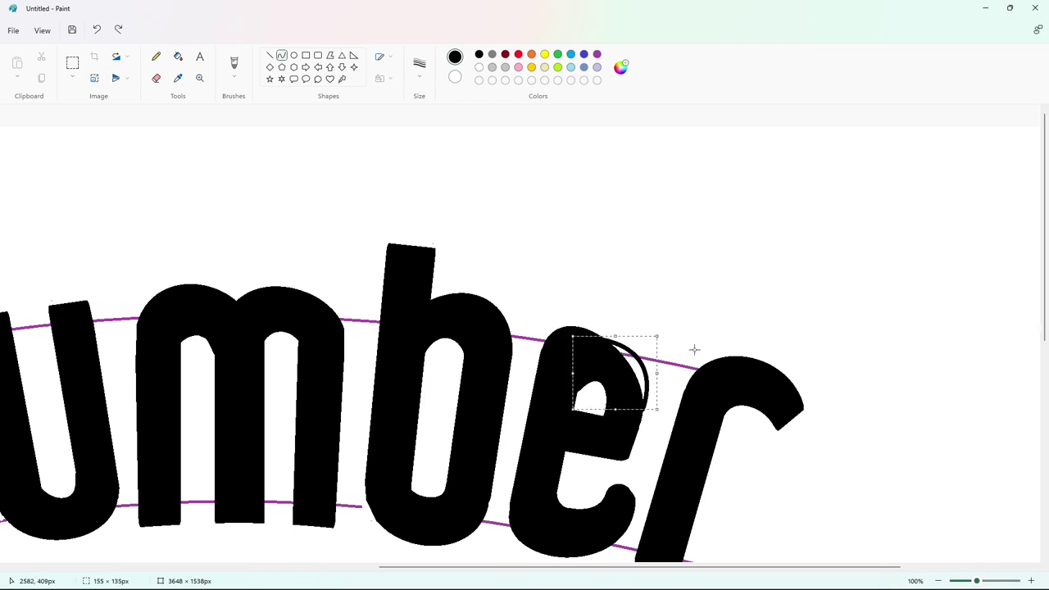
{"action": "left_click", "coordinate": [694, 350]}
{"action": "left_click", "coordinate": [178, 56]}
{"action": "left_click", "coordinate": [630, 351]}
{"action": "left_click", "coordinate": [294, 56]}
{"action": "mouse_move", "coordinate": [555, 297]}
{"action": "left_mouse_down"}
{"action": "mouse_move", "coordinate": [630, 377]}
{"action": "mouse_move", "coordinate": [646, 344]}
{"action": "left_mouse_up"}
{"action": "mouse_move", "coordinate": [602, 312]}
{"action": "left_mouse_down"}
{"action": "mouse_move", "coordinate": [602, 327]}
{"action": "mouse_move", "coordinate": [576, 332]}
{"action": "mouse_move", "coordinate": [621, 343]}
{"action": "mouse_move", "coordinate": [603, 336]}
{"action": "left_mouse_up"}
{"action": "key", "text": "ctrl+z"}
Smooth the e's upper right outer edge with additional black curves
{"action": "left_click", "coordinate": [282, 56]}
{"action": "left_click", "coordinate": [633, 337]}
{"action": "left_click", "coordinate": [660, 340]}
{"action": "left_click", "coordinate": [673, 346]}
{"action": "left_click", "coordinate": [704, 322]}
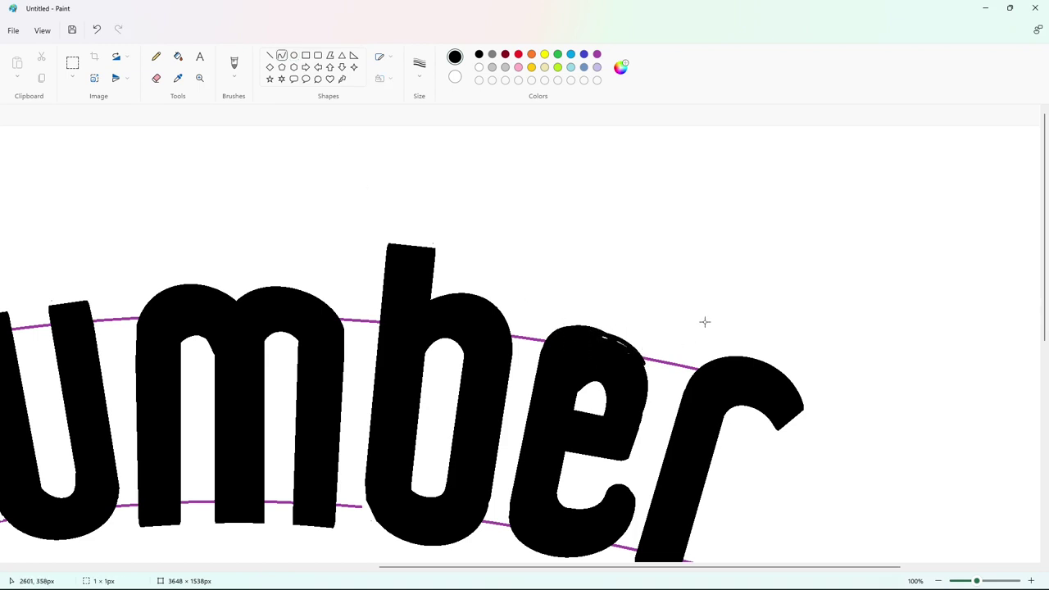
Patch the white slivers in the e's shoulder with black and extend its right edge down to the crossbar's end
{"action": "left_click", "coordinate": [156, 56]}
{"action": "left_click", "coordinate": [271, 55]}
{"action": "left_click", "coordinate": [648, 373]}
{"action": "left_click", "coordinate": [281, 56]}
{"action": "mouse_move", "coordinate": [582, 331]}
{"action": "left_mouse_down"}
{"action": "mouse_move", "coordinate": [612, 325]}
{"action": "mouse_move", "coordinate": [649, 368]}
{"action": "mouse_move", "coordinate": [630, 456]}
{"action": "left_mouse_up"}
{"action": "left_click", "coordinate": [623, 328]}
{"action": "left_click", "coordinate": [622, 328]}
Trim the e's upper right outer edge with a white line and continue its right side in black
{"action": "left_click", "coordinate": [270, 55]}
{"action": "left_click", "coordinate": [478, 67]}
{"action": "left_click", "coordinate": [669, 328]}
{"action": "left_click", "coordinate": [478, 55]}
{"action": "left_click", "coordinate": [727, 403]}
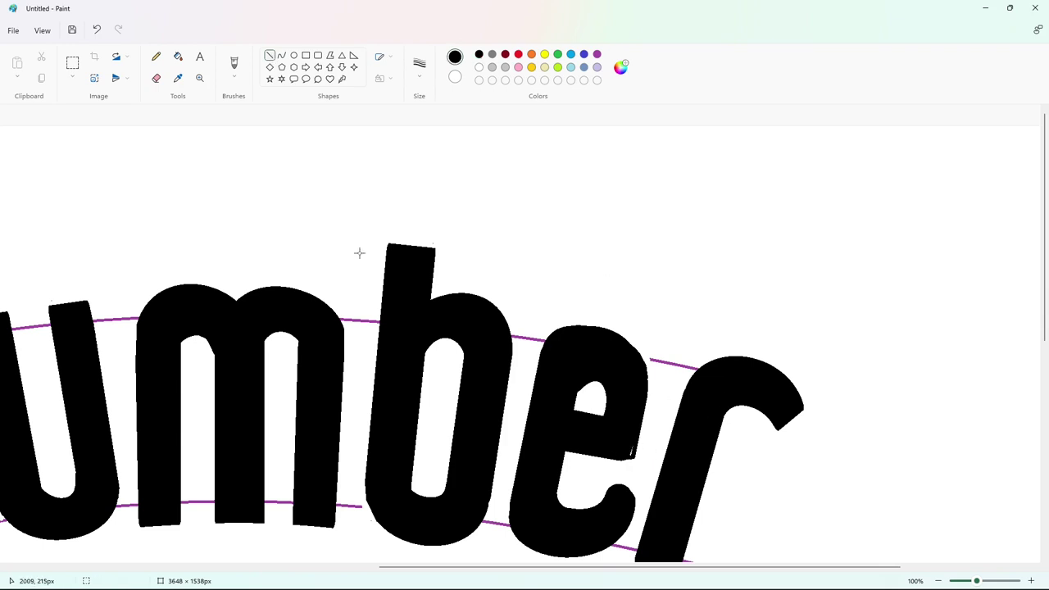
Trim and round the end of the e's crossbar with a white stroke
{"action": "left_click", "coordinate": [155, 56]}
{"action": "left_click", "coordinate": [269, 55]}
{"action": "left_click", "coordinate": [479, 67]}
{"action": "left_click_drag", "start_coordinate": [620, 455], "coordinate": [642, 455]}
{"action": "left_click", "coordinate": [938, 581]}
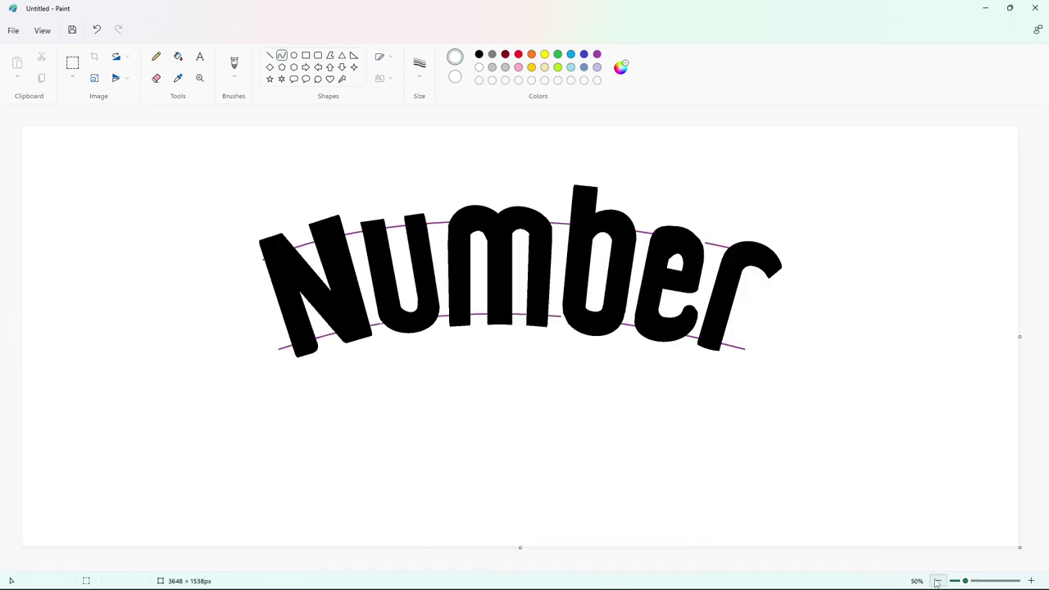
{"action": "left_click", "coordinate": [1031, 581]}
{"action": "left_click_drag", "start_coordinate": [426, 567], "coordinate": [763, 567]}
{"action": "left_click", "coordinate": [269, 55]}
{"action": "left_click", "coordinate": [478, 54]}
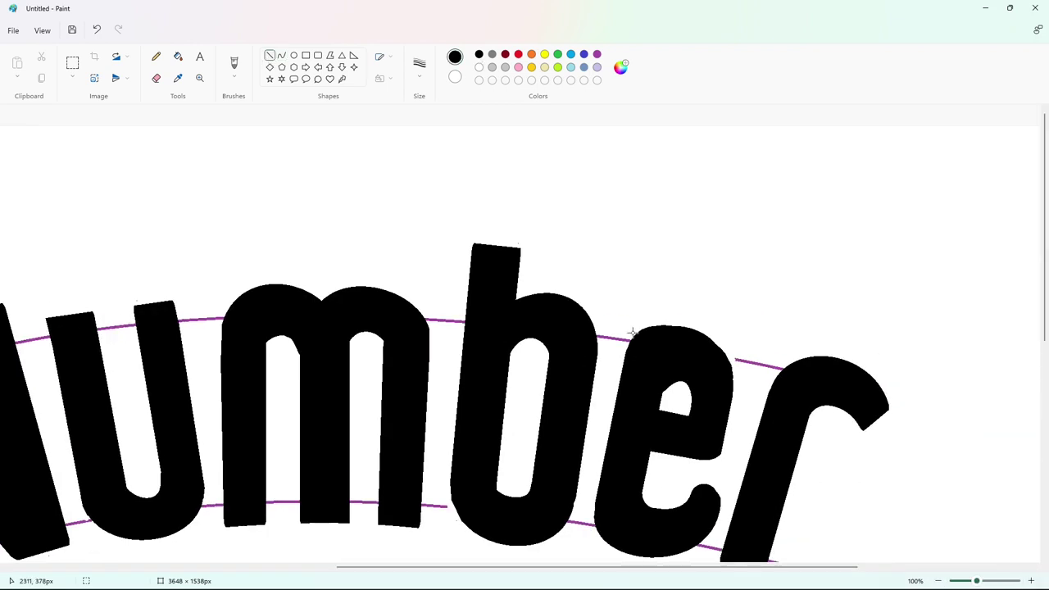
{"action": "left_click", "coordinate": [939, 580]}
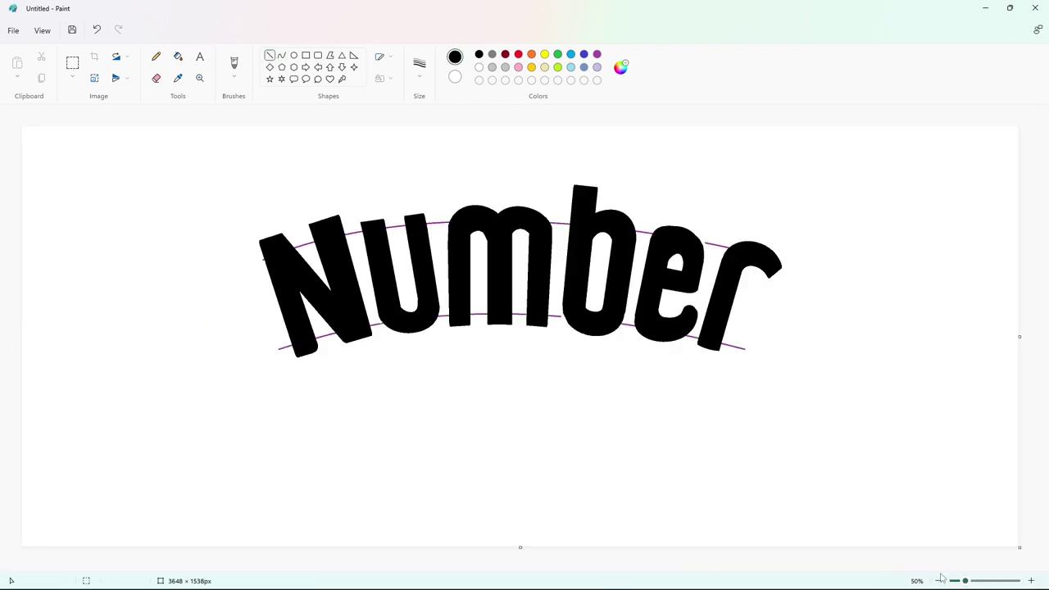
Cut off the sharp corners of the N's and u's stroke ends with short white lines
{"action": "left_click", "coordinate": [1030, 581]}
{"action": "scroll", "coordinate": [787, 534], "scroll_direction": "down", "scroll_amount": 2}
{"action": "left_click_drag", "start_coordinate": [483, 567], "coordinate": [515, 567]}
{"action": "left_click", "coordinate": [479, 67]}
{"action": "left_click_drag", "start_coordinate": [628, 208], "coordinate": [695, 203]}
{"action": "left_click", "coordinate": [714, 174]}
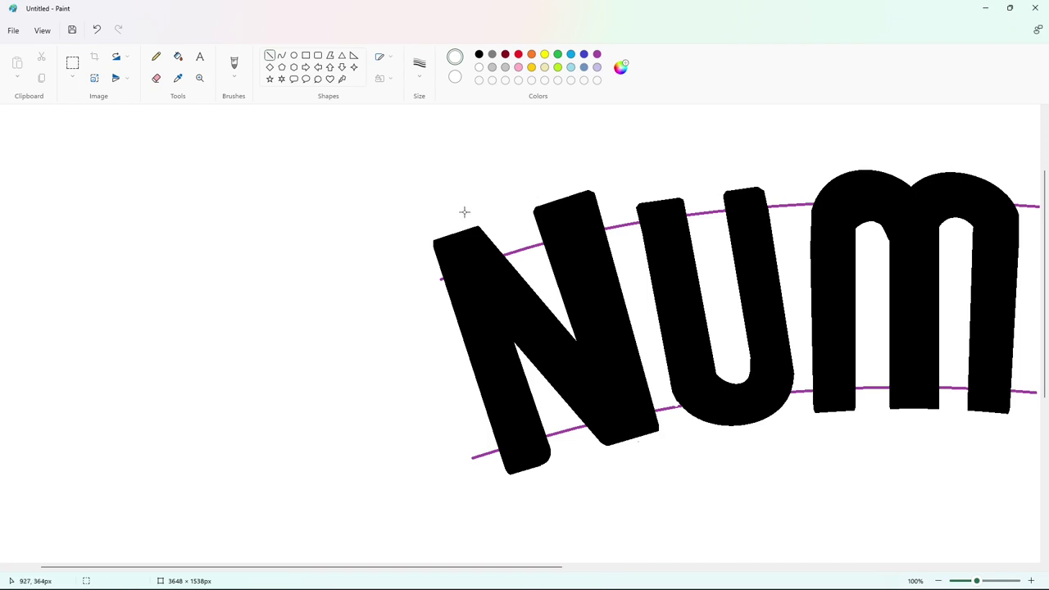
{"action": "left_click_drag", "start_coordinate": [462, 223], "coordinate": [490, 226]}
{"action": "scroll", "coordinate": [651, 444], "scroll_direction": "right", "scroll_amount": 3}
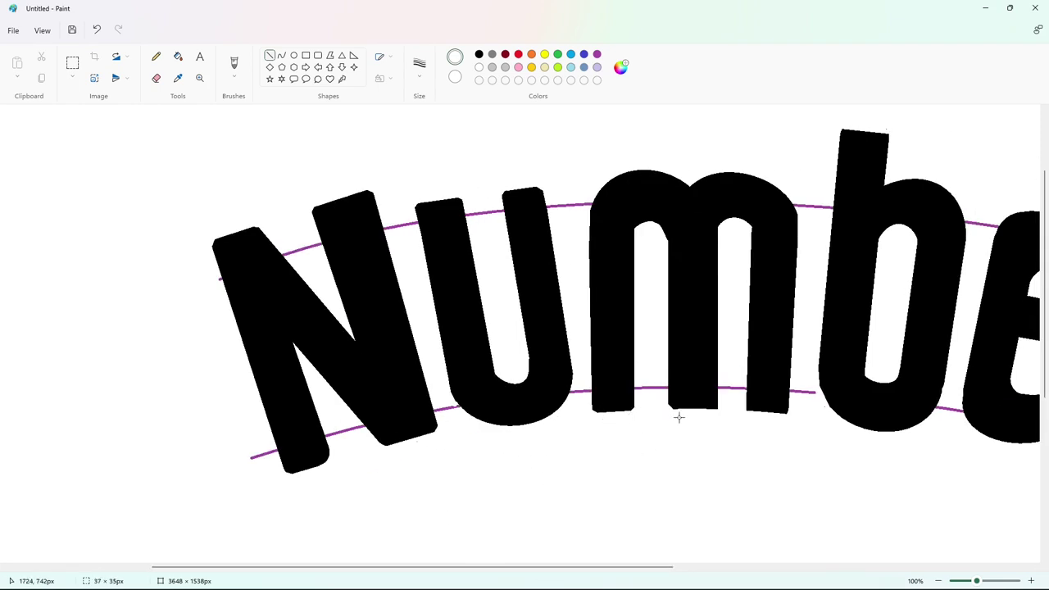
Cut off the sharp corners at the m's feet, the b's top and the r's foot with short white lines
{"action": "left_click_drag", "start_coordinate": [711, 416], "coordinate": [723, 402]}
{"action": "scroll", "coordinate": [790, 412], "scroll_direction": "up", "scroll_amount": 3}
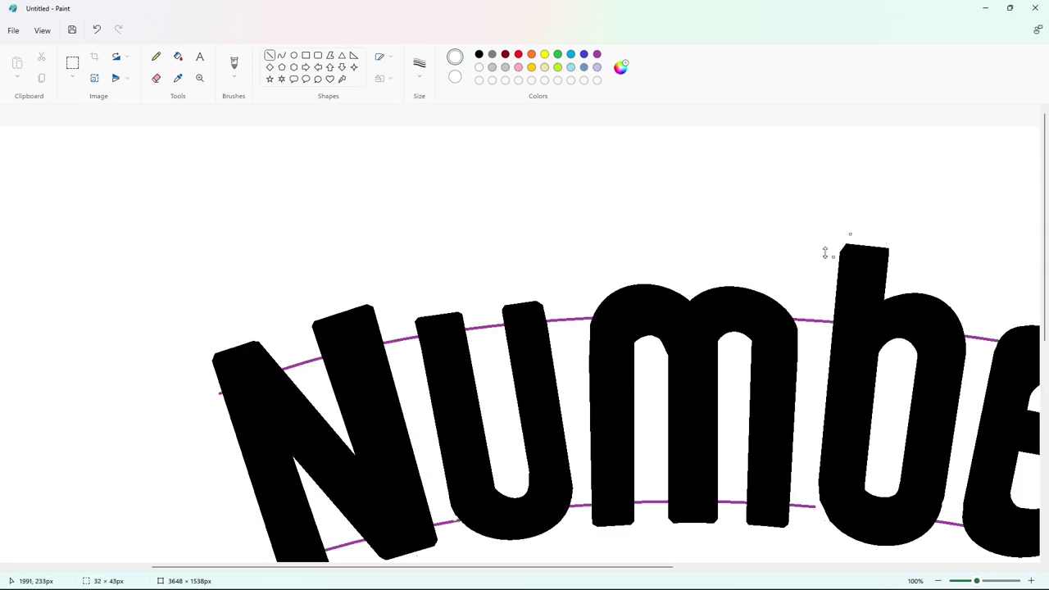
{"action": "scroll", "coordinate": [885, 441], "scroll_direction": "right", "scroll_amount": 4}
{"action": "scroll", "coordinate": [885, 442], "scroll_direction": "down", "scroll_amount": 3}
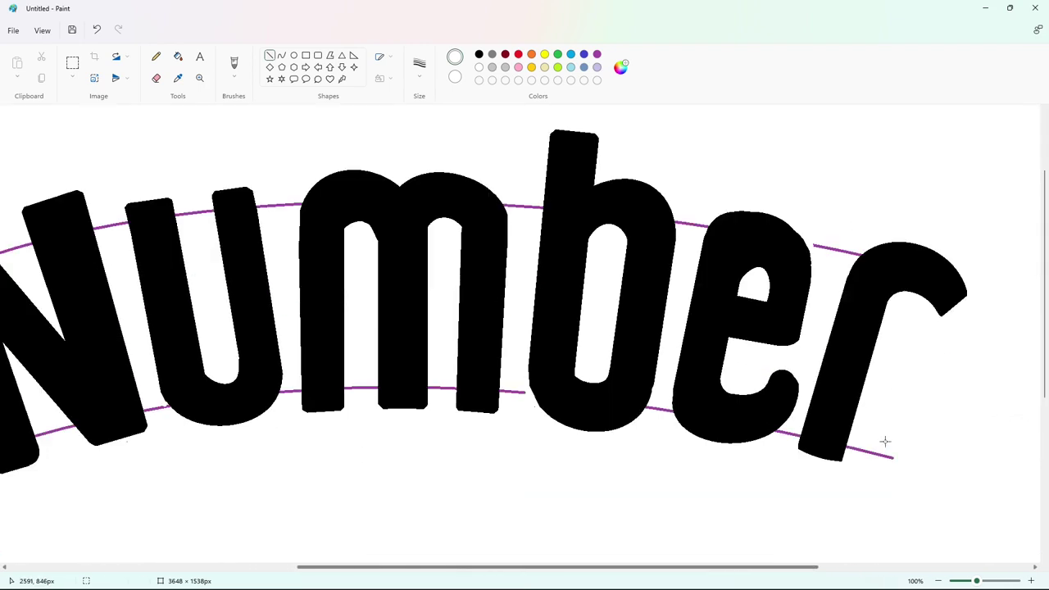
{"action": "left_click", "coordinate": [950, 580]}
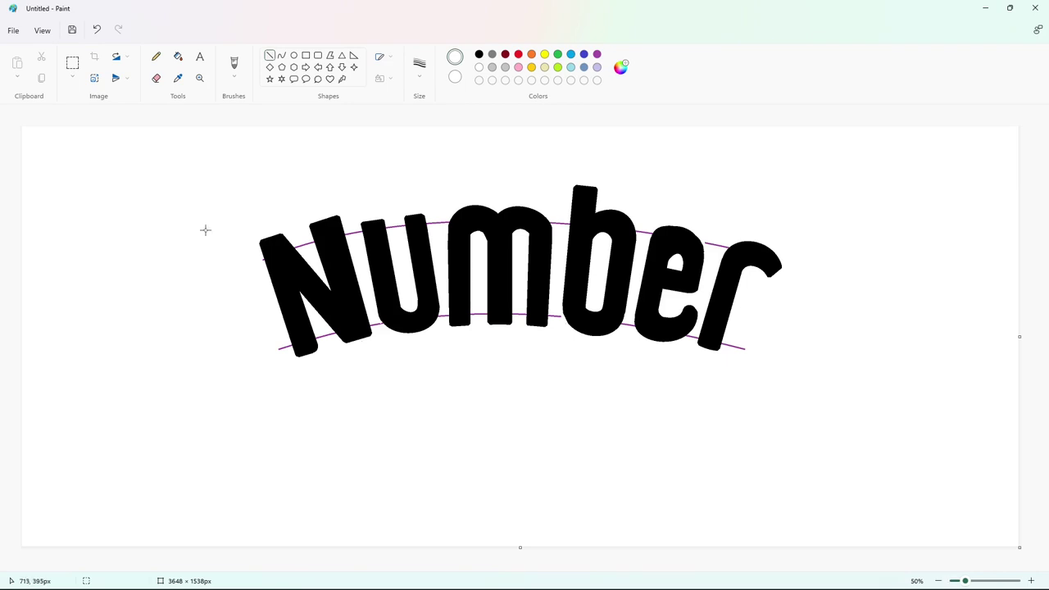
Remove the purple guide curves by filling the background purple and refilling it white
{"action": "left_click", "coordinate": [178, 57]}
{"action": "left_click", "coordinate": [599, 55]}
{"action": "left_click", "coordinate": [655, 168]}
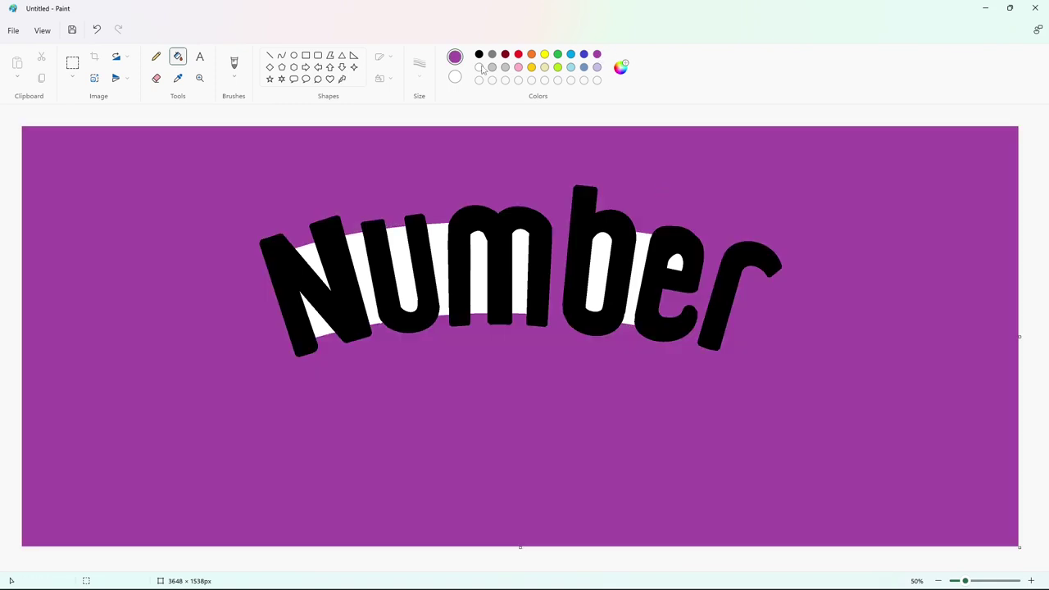
{"action": "left_click", "coordinate": [480, 67]}
{"action": "left_click", "coordinate": [670, 174]}
Copy the whole word "Number" and widen the canvas to 7284 × 1536 px
{"action": "left_click", "coordinate": [73, 63]}
{"action": "left_click_drag", "start_coordinate": [152, 153], "coordinate": [851, 438]}
{"action": "key", "text": "ctrl+c"}
{"action": "left_click", "coordinate": [950, 581]}
{"action": "left_click_drag", "start_coordinate": [521, 232], "coordinate": [1017, 231]}
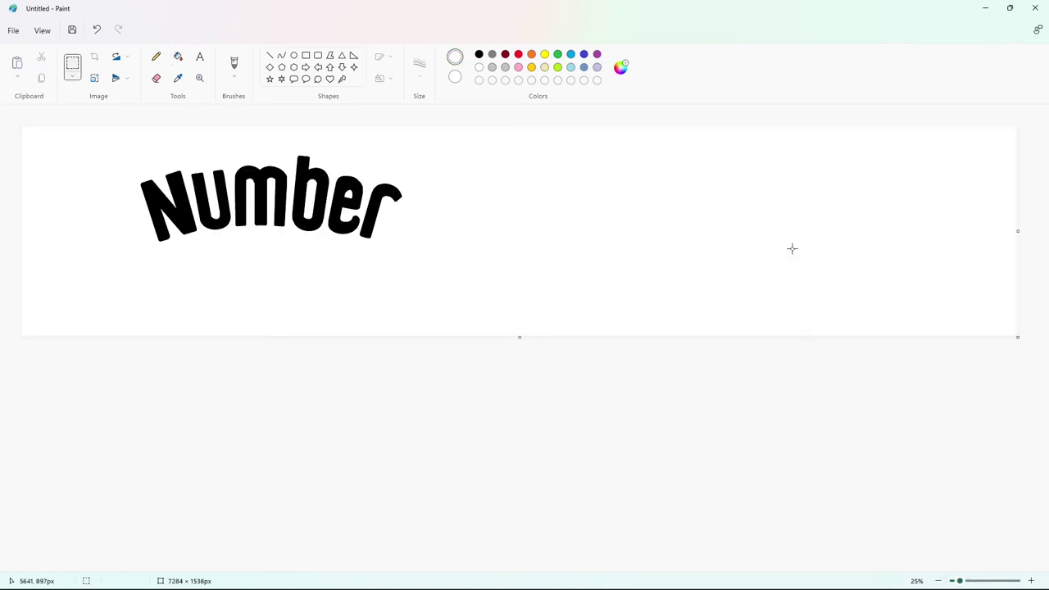
Paste the copied word and place it in the empty right half of the canvas
{"action": "key", "text": "ctrl+v"}
{"action": "left_click_drag", "start_coordinate": [243, 191], "coordinate": [849, 212]}
{"action": "left_click", "coordinate": [940, 581]}
{"action": "scroll", "coordinate": [567, 405], "scroll_direction": "up", "scroll_amount": 2}
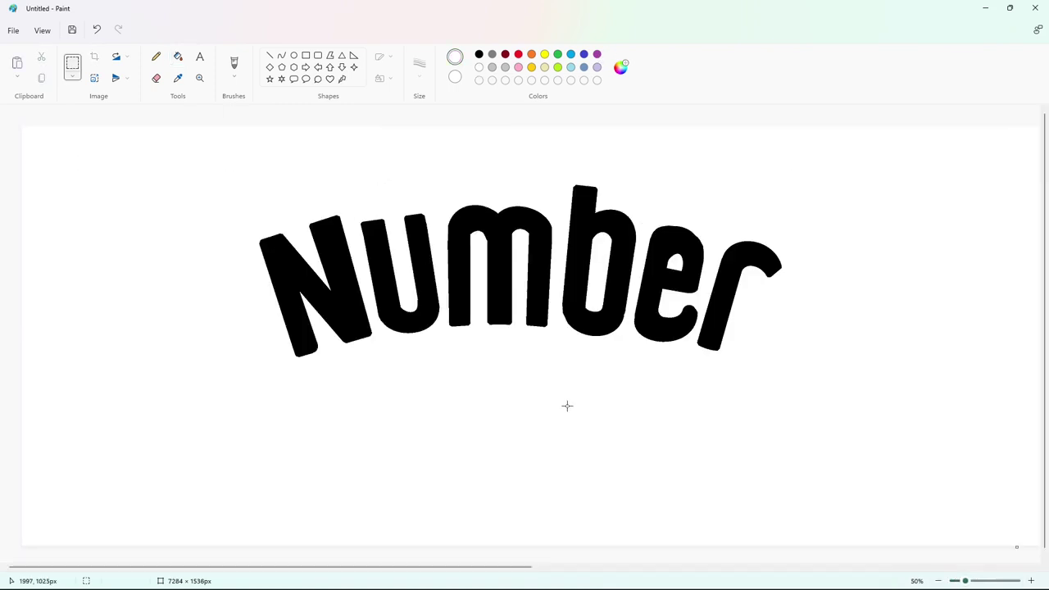
Draw two purple arched guide curves below the original word, the upper about 1813 px wide and the lower one shorter
{"action": "left_click", "coordinate": [281, 55]}
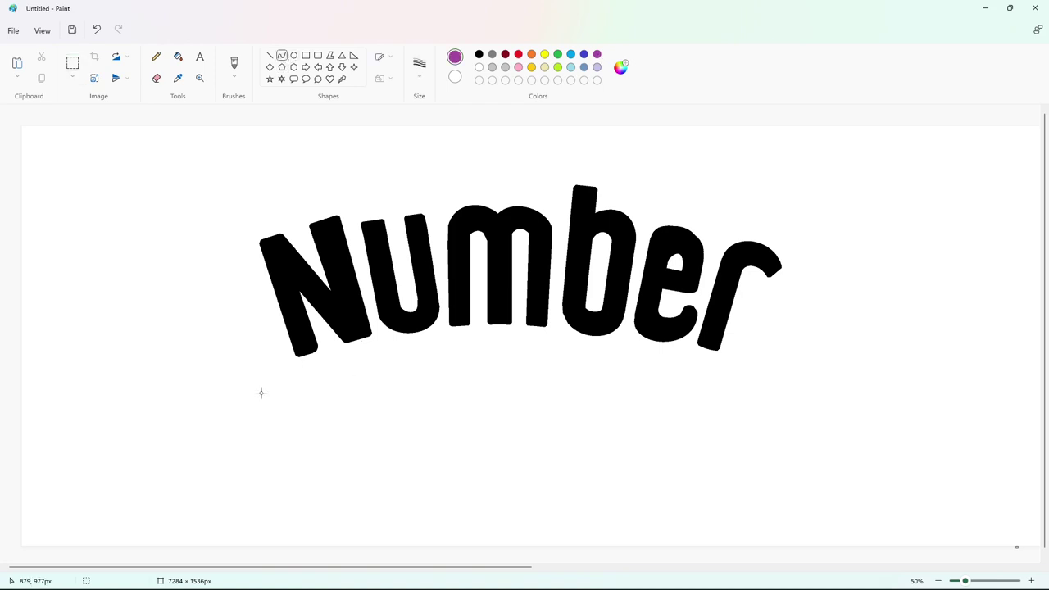
{"action": "left_click_drag", "start_coordinate": [283, 394], "coordinate": [757, 393]}
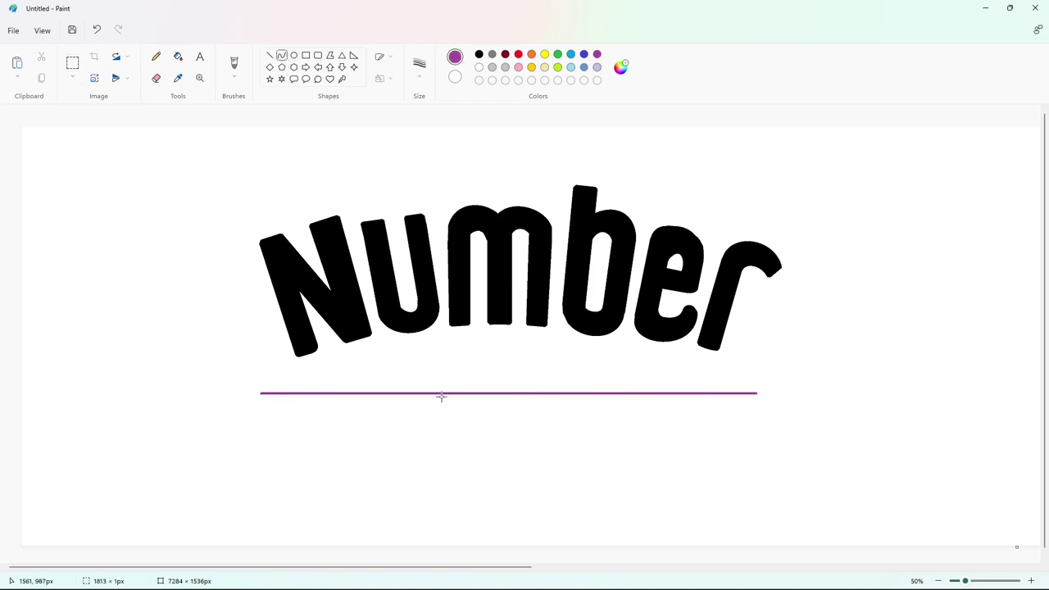
{"action": "left_click_drag", "start_coordinate": [440, 398], "coordinate": [396, 337]}
{"action": "left_click_drag", "start_coordinate": [588, 387], "coordinate": [621, 333]}
{"action": "left_click", "coordinate": [509, 458]}
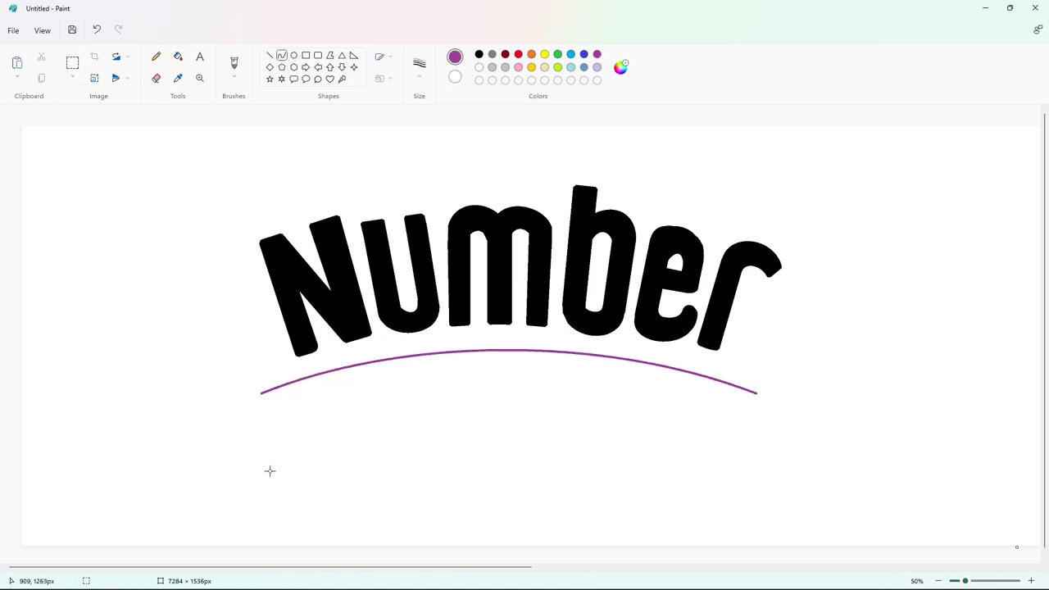
{"action": "left_click_drag", "start_coordinate": [287, 459], "coordinate": [712, 458]}
{"action": "mouse_move", "coordinate": [452, 458]}
{"action": "left_mouse_down"}
{"action": "mouse_move", "coordinate": [451, 443]}
{"action": "mouse_move", "coordinate": [567, 399]}
{"action": "left_mouse_up"}
{"action": "left_click", "coordinate": [929, 424]}
Draw a slanted black line of about 115 × 277 px joining the left ends of the two guide curves
{"action": "left_click", "coordinate": [478, 54]}
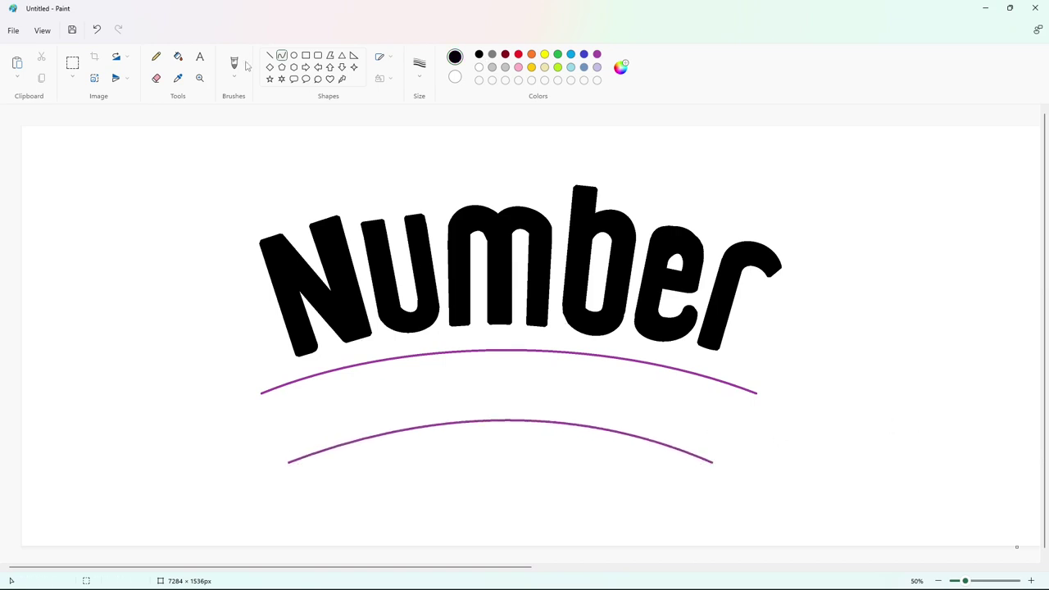
{"action": "left_click", "coordinate": [269, 55]}
{"action": "left_click_drag", "start_coordinate": [265, 386], "coordinate": [296, 461]}
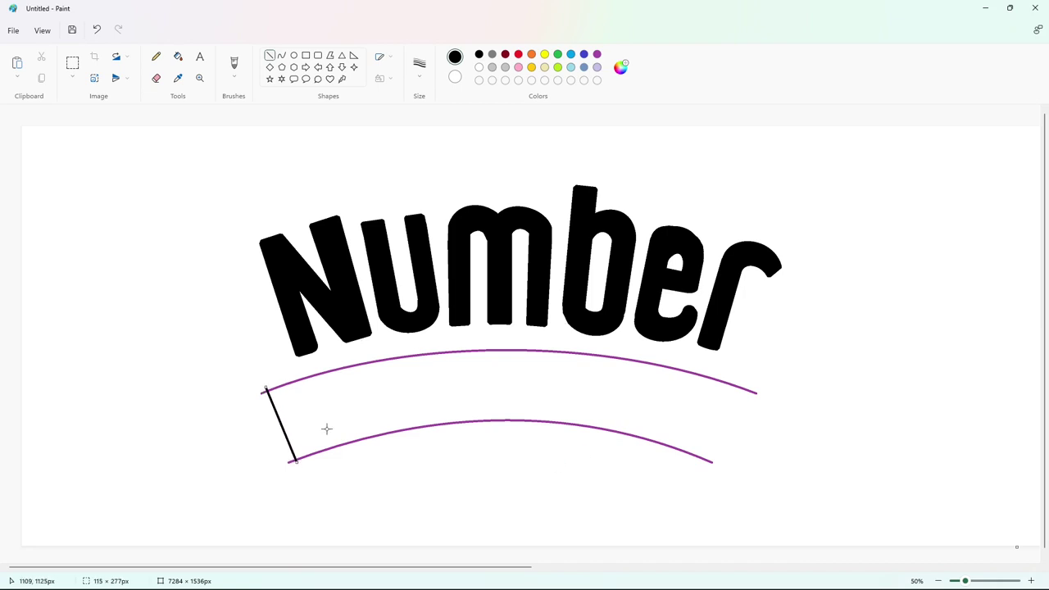
{"action": "left_click_drag", "start_coordinate": [264, 386], "coordinate": [331, 365]}
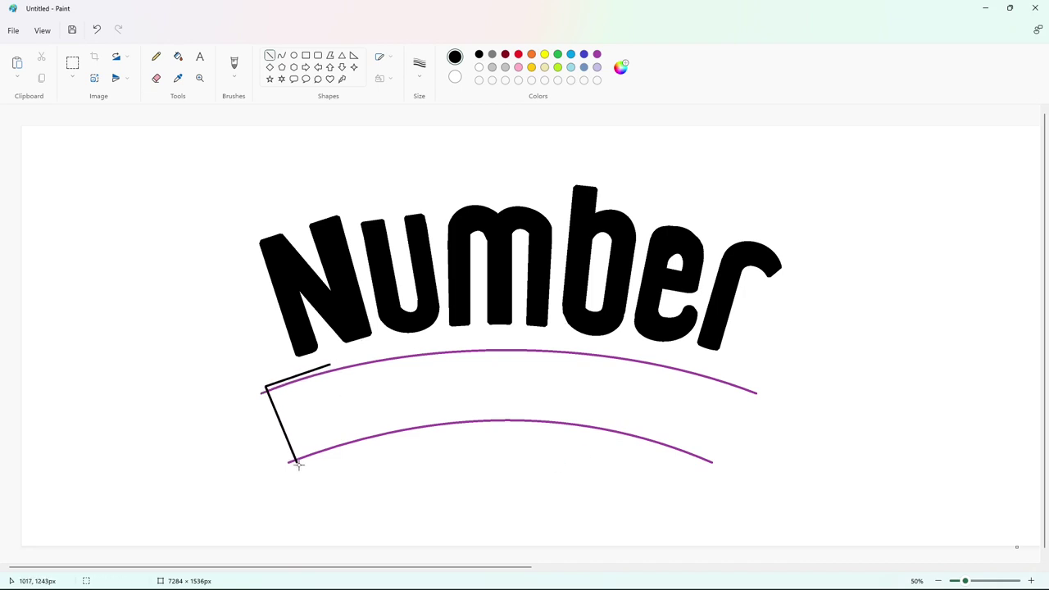
{"action": "left_click_drag", "start_coordinate": [296, 462], "coordinate": [362, 441]}
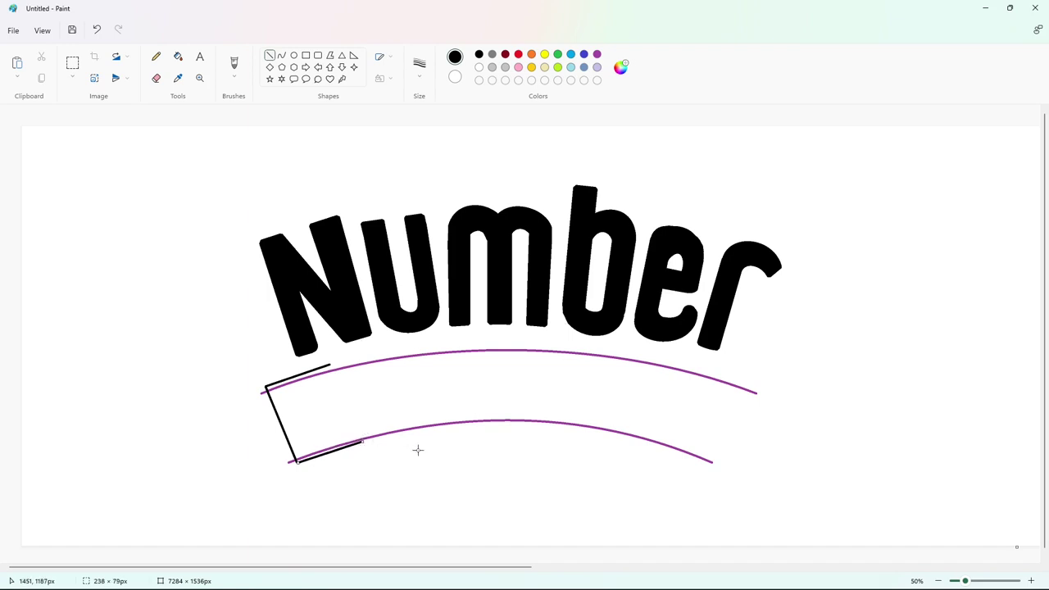
{"action": "left_click_drag", "start_coordinate": [328, 364], "coordinate": [361, 441]}
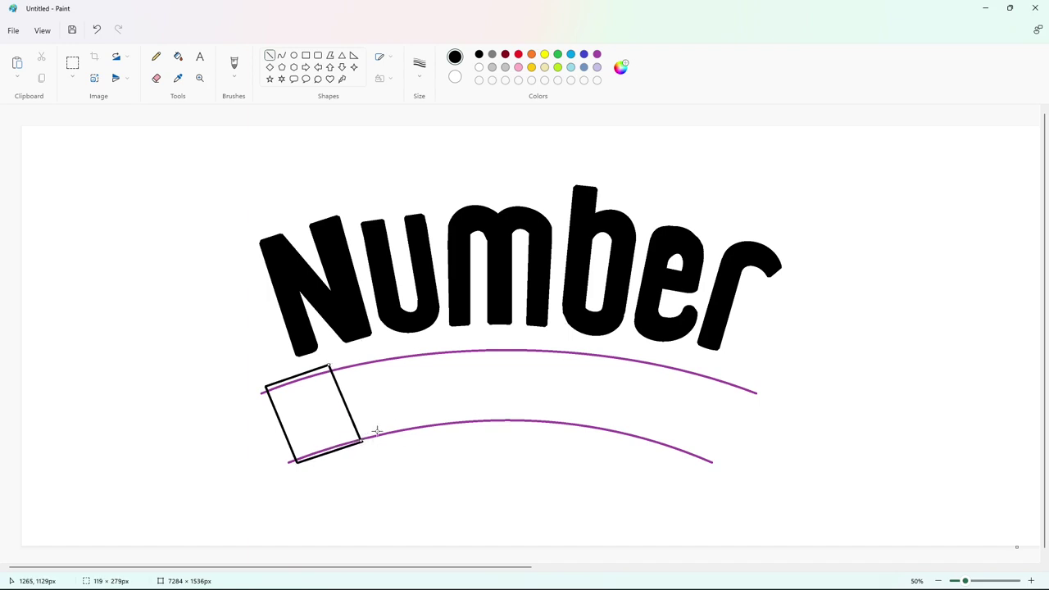
{"action": "key", "text": "ctrl+z"}
{"action": "key", "text": "ctrl+z"}
{"action": "key", "text": "ctrl+z"}
Complete a tilted black box from the slanted line at the guides' left end and fill it black
{"action": "mouse_move", "coordinate": [266, 386]}
{"action": "left_mouse_down"}
{"action": "mouse_move", "coordinate": [335, 365]}
{"action": "mouse_move", "coordinate": [360, 441]}
{"action": "left_mouse_up"}
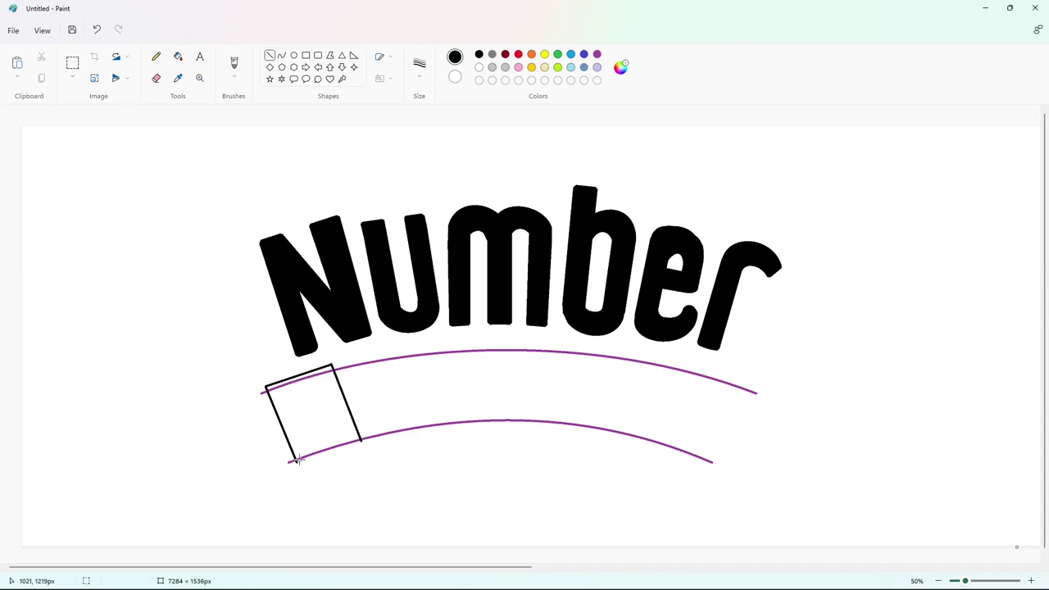
{"action": "left_click_drag", "start_coordinate": [298, 460], "coordinate": [362, 441]}
{"action": "left_click", "coordinate": [178, 56]}
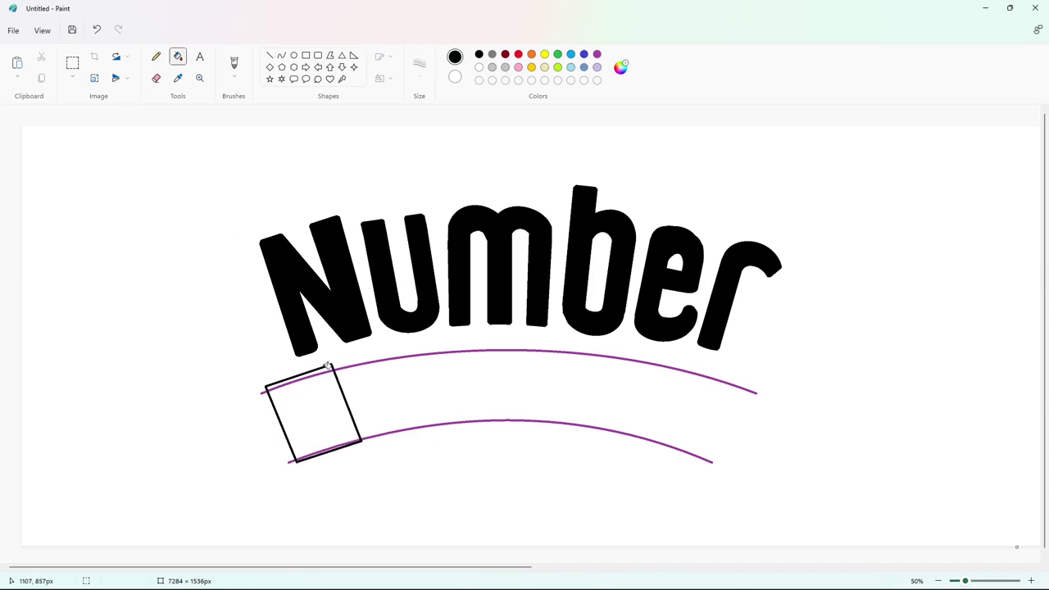
{"action": "left_click", "coordinate": [313, 414]}
{"action": "left_click", "coordinate": [597, 54]}
{"action": "left_click", "coordinate": [313, 414]}
{"action": "key", "text": "ctrl+z"}
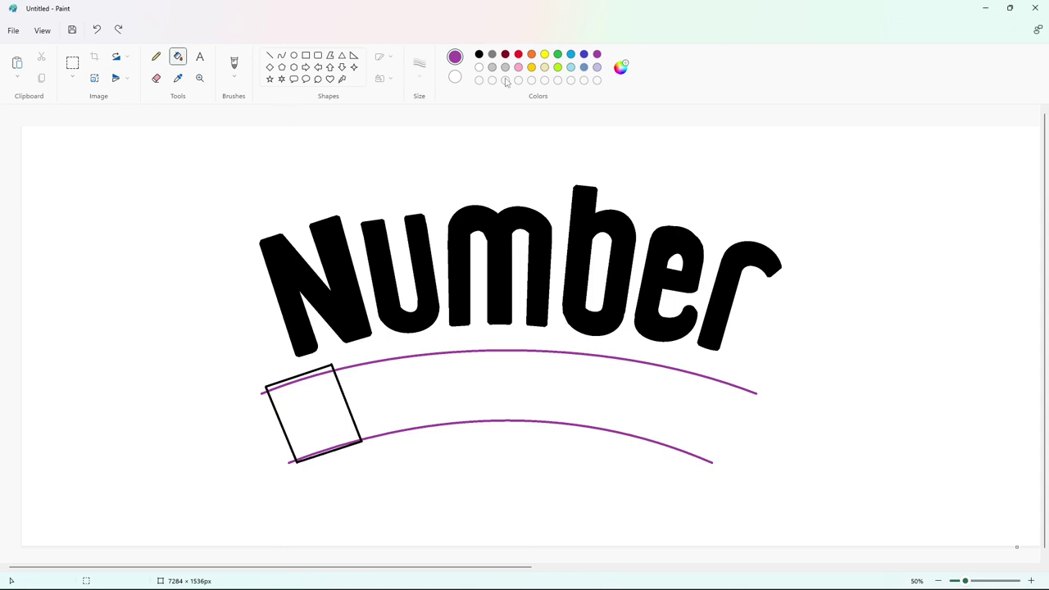
{"action": "left_click", "coordinate": [479, 54]}
{"action": "left_click", "coordinate": [316, 414]}
{"action": "key", "text": "ctrl+z"}
{"action": "left_click", "coordinate": [316, 414]}
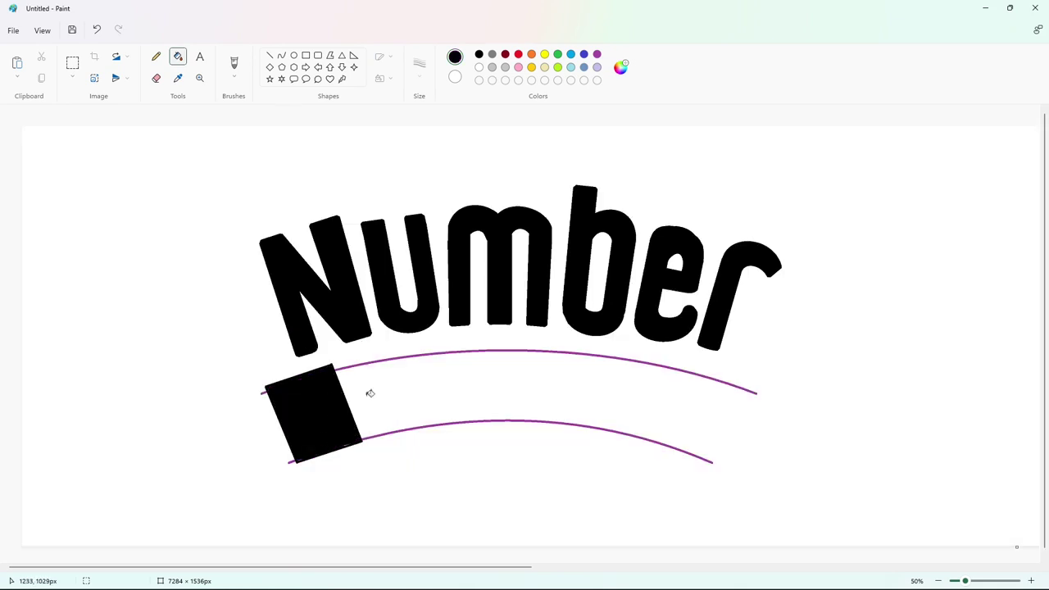
Outline a tilted indigo box about 250 px wide between the guides, beside the black one, and fill it indigo
{"action": "left_click", "coordinate": [583, 54]}
{"action": "left_click", "coordinate": [270, 55]}
{"action": "left_click_drag", "start_coordinate": [339, 364], "coordinate": [360, 442]}
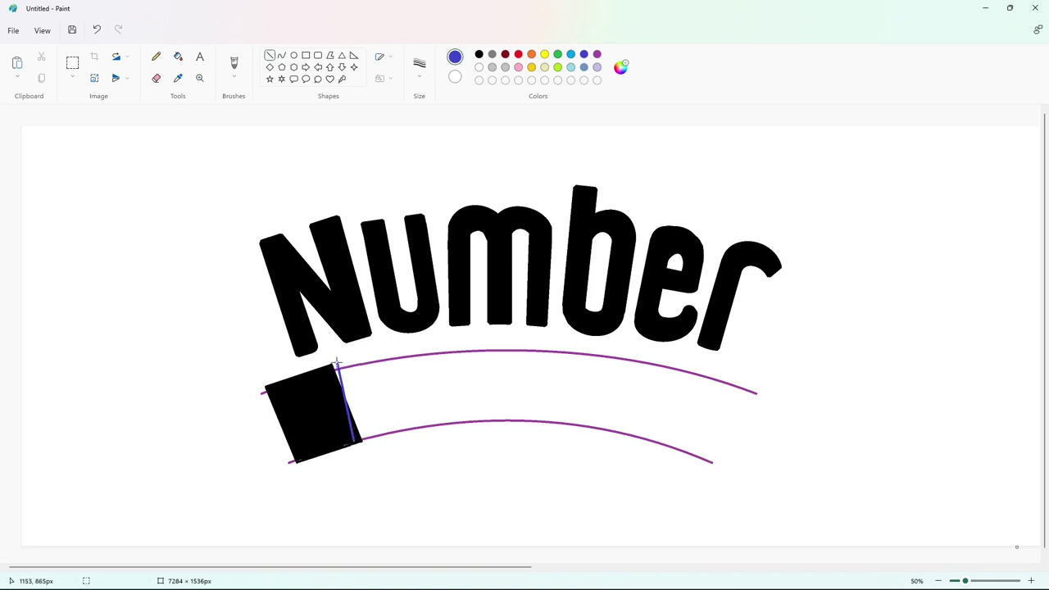
{"action": "mouse_move", "coordinate": [336, 363]}
{"action": "left_mouse_down"}
{"action": "mouse_move", "coordinate": [425, 344]}
{"action": "mouse_move", "coordinate": [412, 350]}
{"action": "mouse_move", "coordinate": [415, 427]}
{"action": "mouse_move", "coordinate": [426, 428]}
{"action": "left_mouse_up"}
{"action": "left_click", "coordinate": [476, 437]}
{"action": "left_click_drag", "start_coordinate": [354, 441], "coordinate": [426, 428]}
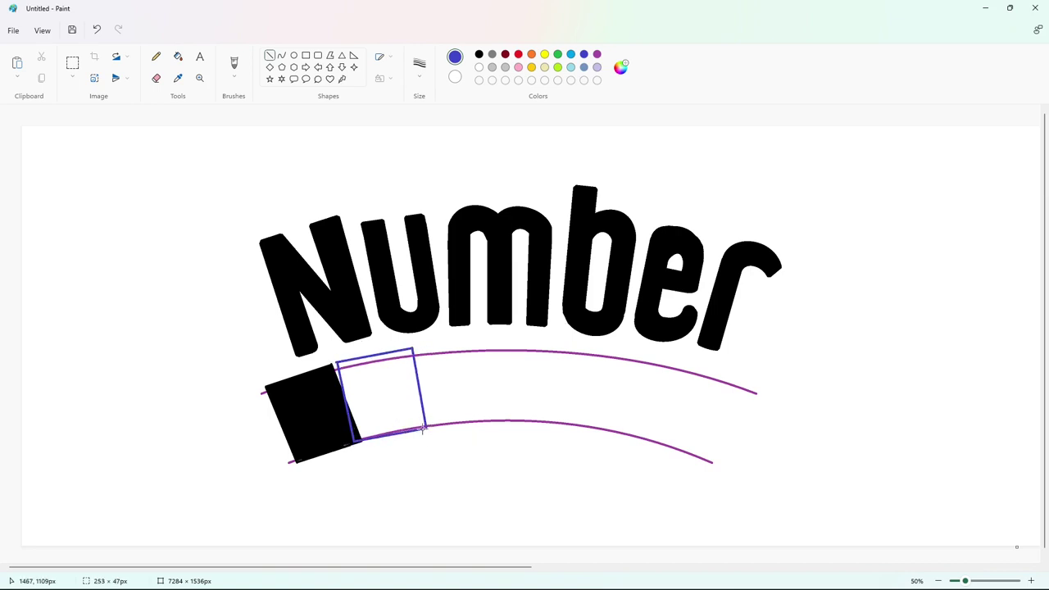
{"action": "left_click", "coordinate": [442, 438]}
{"action": "left_click", "coordinate": [178, 56]}
{"action": "left_click", "coordinate": [381, 393]}
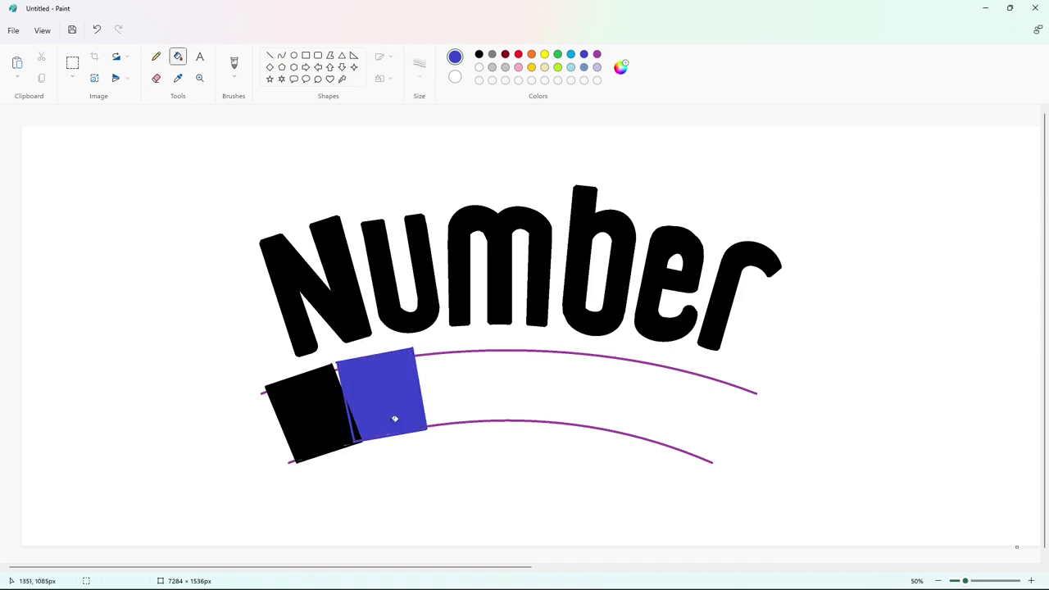
Outline a larger black box about 350 px wide over the middle of the arch, beside the indigo one, and fill it black
{"action": "left_click", "coordinate": [270, 55]}
{"action": "left_click", "coordinate": [479, 54]}
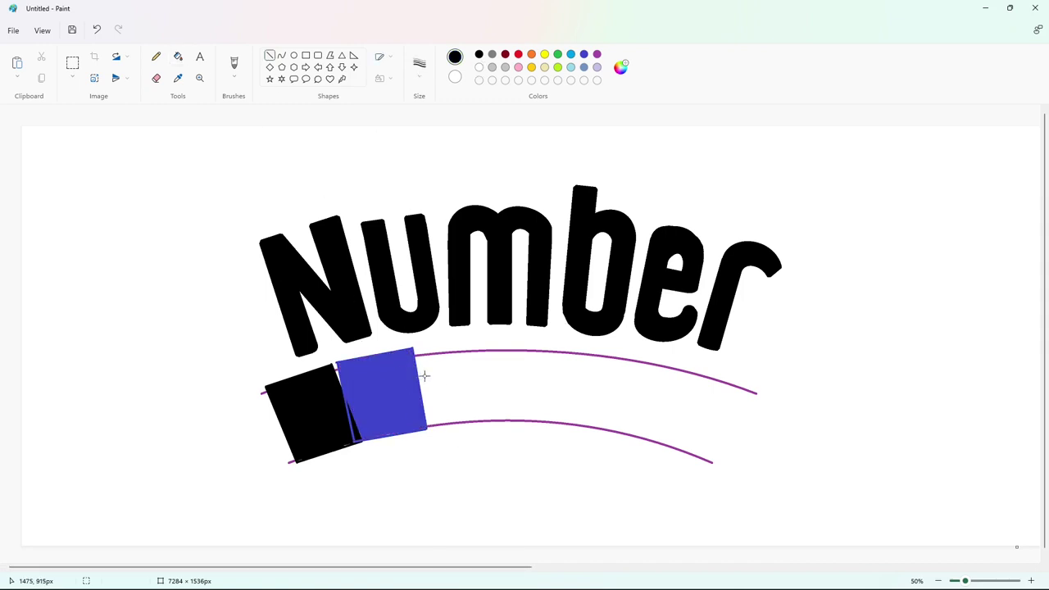
{"action": "left_click_drag", "start_coordinate": [410, 340], "coordinate": [424, 441]}
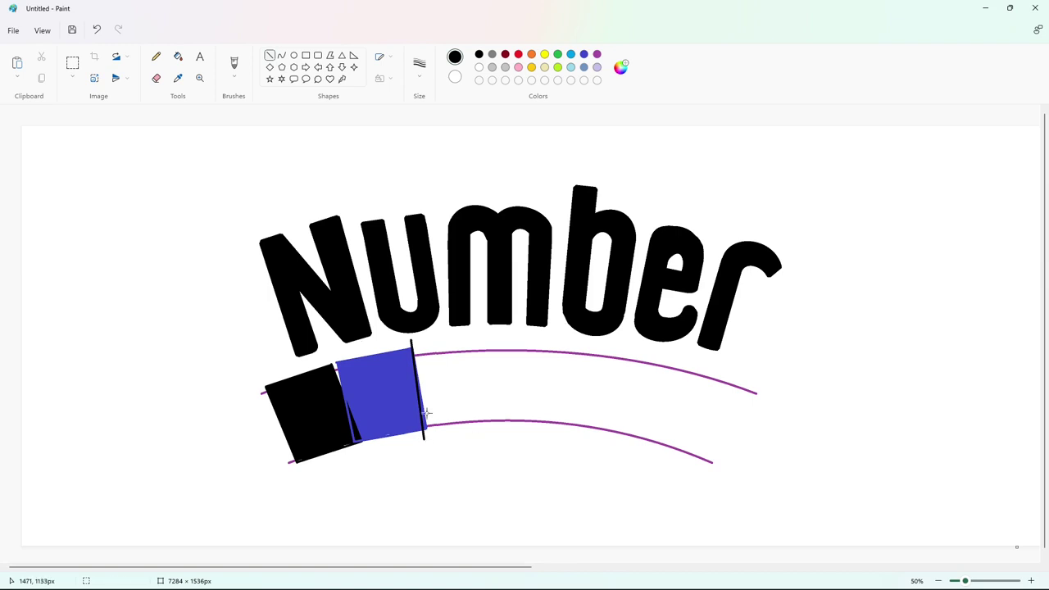
{"action": "mouse_move", "coordinate": [410, 339]}
{"action": "left_mouse_down"}
{"action": "mouse_move", "coordinate": [510, 333]}
{"action": "mouse_move", "coordinate": [518, 429]}
{"action": "left_mouse_up"}
{"action": "left_click_drag", "start_coordinate": [425, 440], "coordinate": [519, 427]}
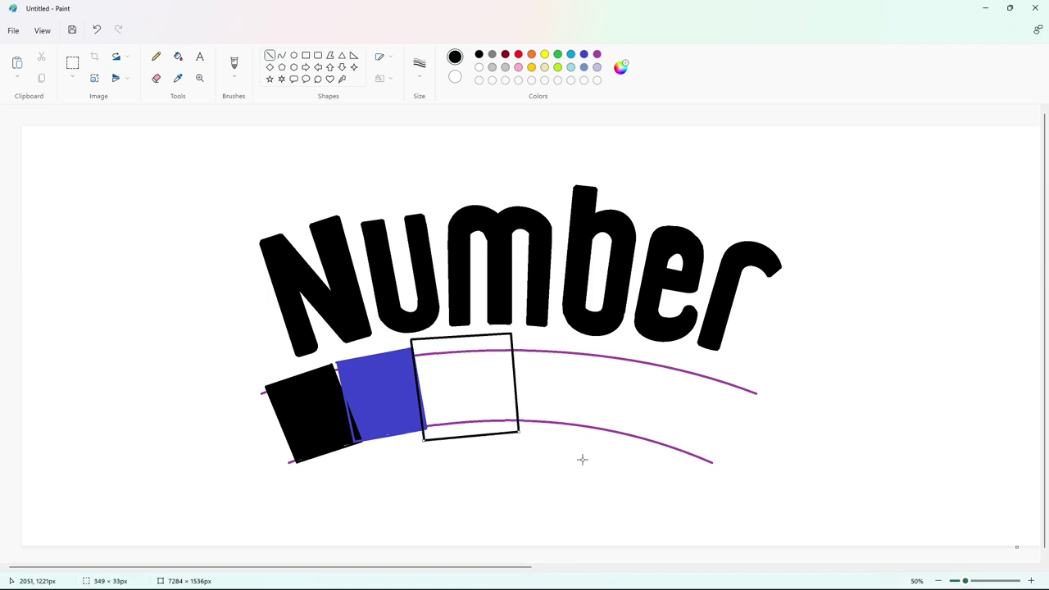
{"action": "left_click", "coordinate": [178, 57]}
{"action": "left_click", "coordinate": [469, 350]}
{"action": "left_click", "coordinate": [428, 412]}
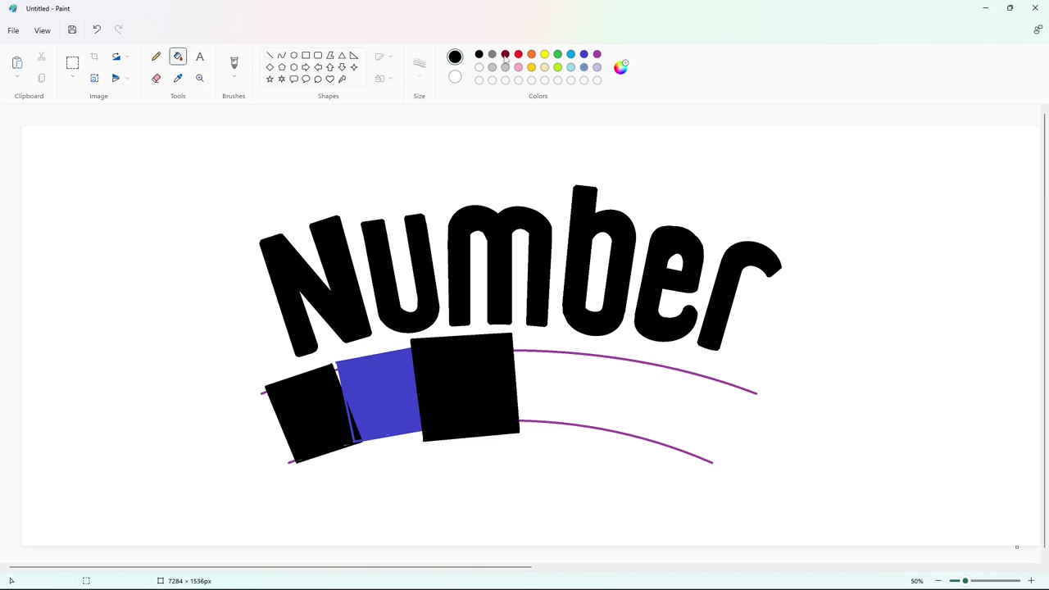
Outline a fourth box in indigo between the guides, right of the large black box, and fill all its parts indigo
{"action": "left_click", "coordinate": [583, 54]}
{"action": "left_click", "coordinate": [270, 55]}
{"action": "left_click_drag", "start_coordinate": [513, 347], "coordinate": [587, 350]}
{"action": "mouse_move", "coordinate": [587, 351]}
{"action": "left_mouse_down"}
{"action": "mouse_move", "coordinate": [584, 428]}
{"action": "mouse_move", "coordinate": [518, 426]}
{"action": "left_mouse_up"}
{"action": "left_click", "coordinate": [178, 56]}
{"action": "left_click", "coordinate": [573, 377]}
{"action": "left_click", "coordinate": [539, 349]}
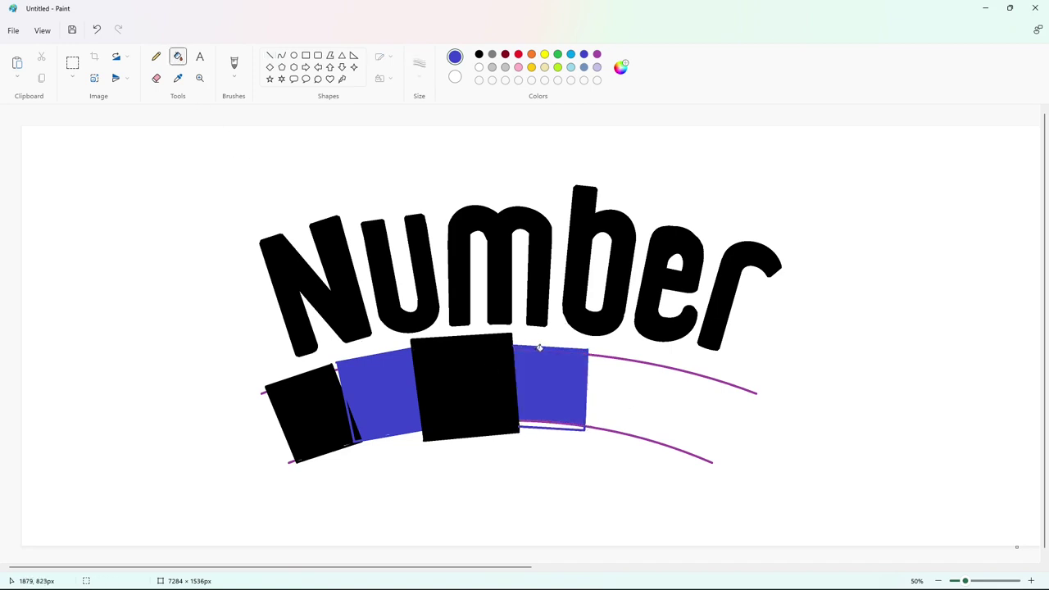
{"action": "left_click", "coordinate": [550, 425]}
Outline a fifth tilted box in black, right of the second indigo box, and fill all its parts black
{"action": "left_click", "coordinate": [269, 55]}
{"action": "left_click", "coordinate": [479, 54]}
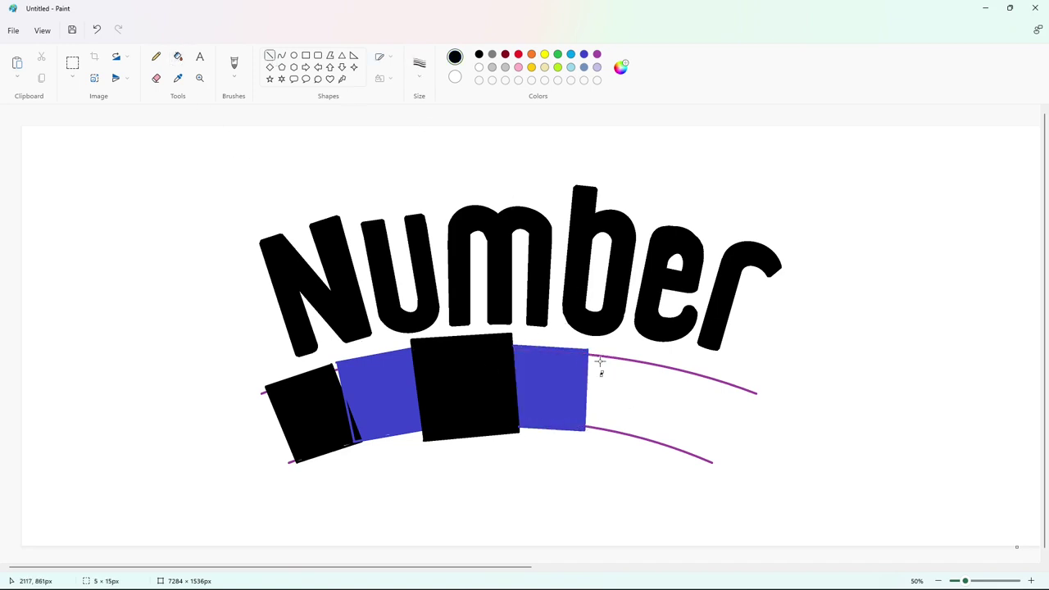
{"action": "left_click_drag", "start_coordinate": [592, 351], "coordinate": [581, 427]}
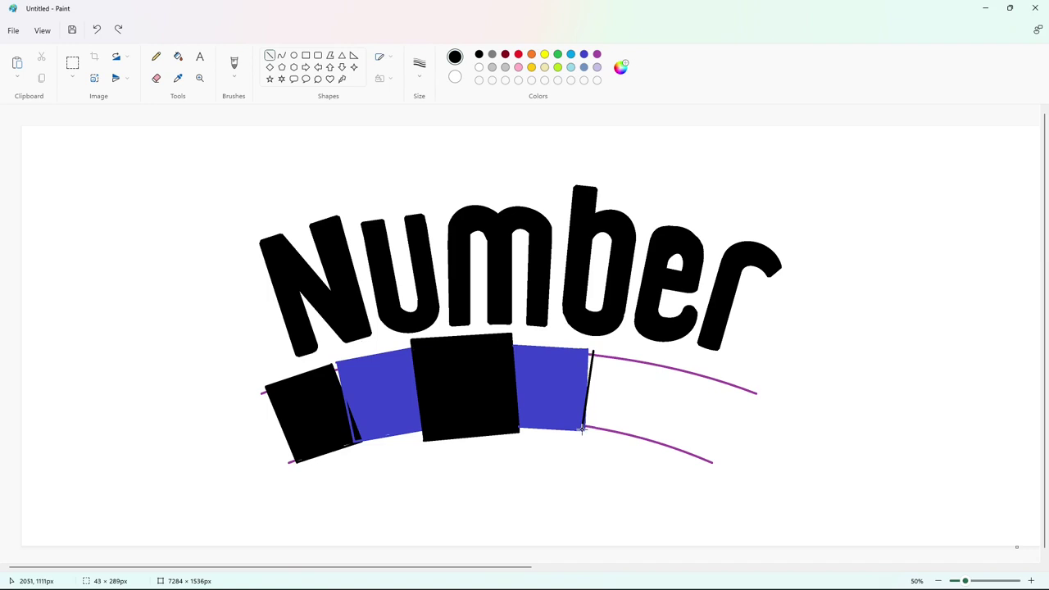
{"action": "mouse_move", "coordinate": [592, 350]}
{"action": "left_mouse_down"}
{"action": "mouse_move", "coordinate": [665, 359]}
{"action": "mouse_move", "coordinate": [648, 442]}
{"action": "left_mouse_up"}
{"action": "left_click_drag", "start_coordinate": [583, 428], "coordinate": [647, 442]}
{"action": "left_click", "coordinate": [178, 56]}
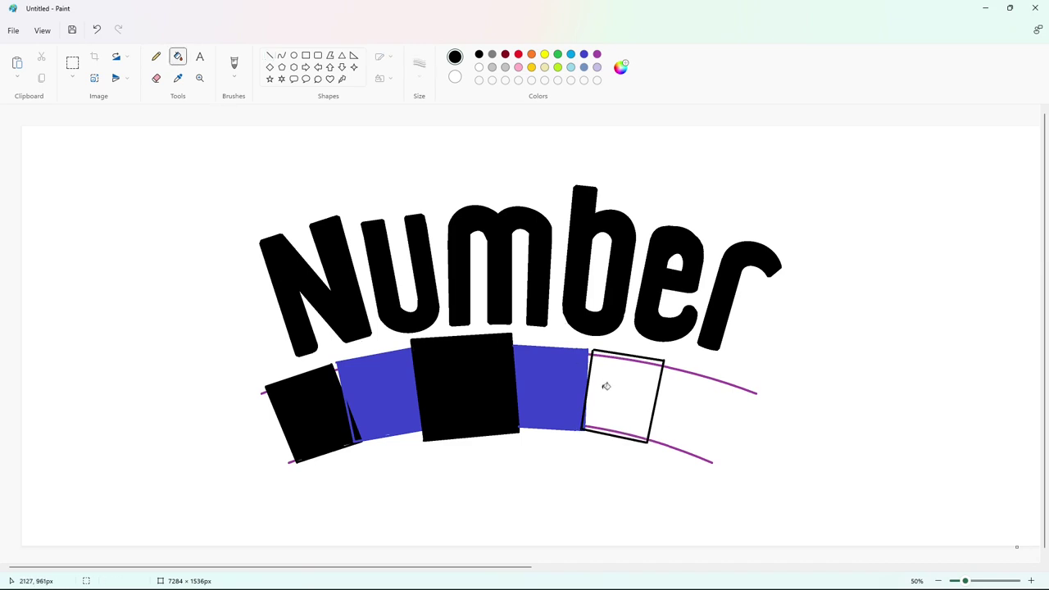
{"action": "left_click", "coordinate": [604, 389]}
{"action": "left_click", "coordinate": [607, 427]}
{"action": "left_click", "coordinate": [607, 426]}
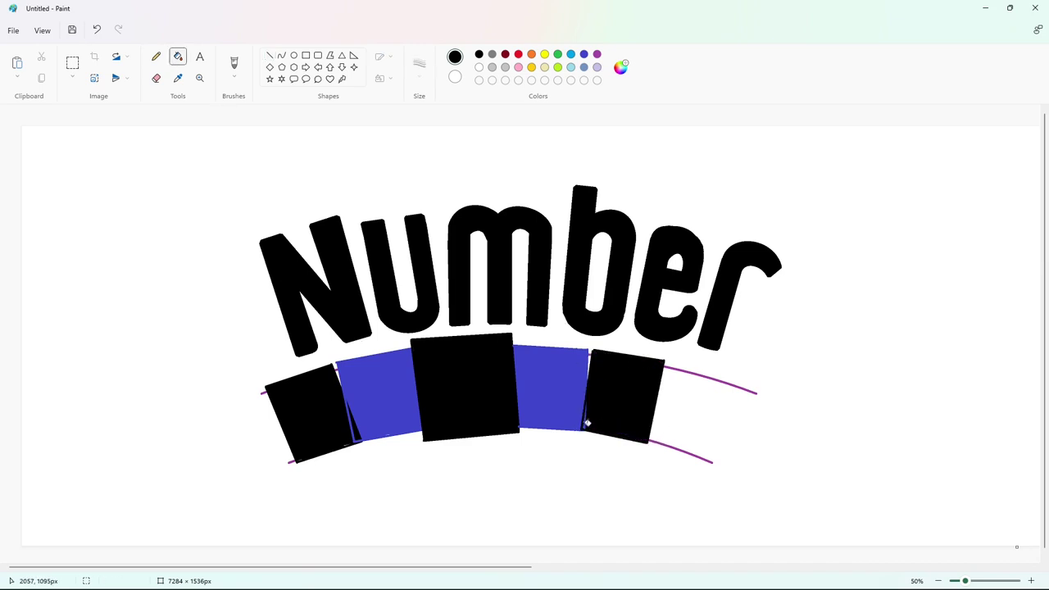
Outline a sixth tilted box in indigo, right of the second black box, and fill all its parts indigo
{"action": "left_click", "coordinate": [270, 55]}
{"action": "left_click", "coordinate": [583, 54]}
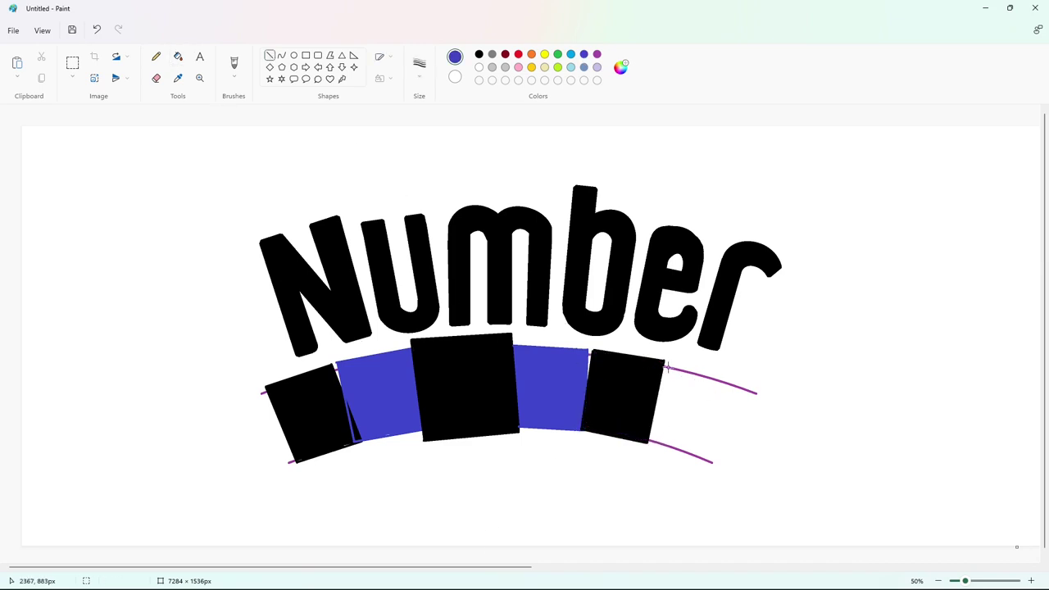
{"action": "left_click_drag", "start_coordinate": [670, 360], "coordinate": [653, 403]}
{"action": "mouse_move", "coordinate": [670, 360]}
{"action": "left_mouse_down"}
{"action": "mouse_move", "coordinate": [741, 383]}
{"action": "mouse_move", "coordinate": [710, 463]}
{"action": "mouse_move", "coordinate": [648, 441]}
{"action": "left_mouse_up"}
{"action": "left_click", "coordinate": [178, 56]}
{"action": "left_click", "coordinate": [682, 397]}
{"action": "key", "text": "ctrl+z"}
{"action": "left_click", "coordinate": [683, 387]}
{"action": "left_click", "coordinate": [690, 369]}
{"action": "left_click", "coordinate": [689, 372]}
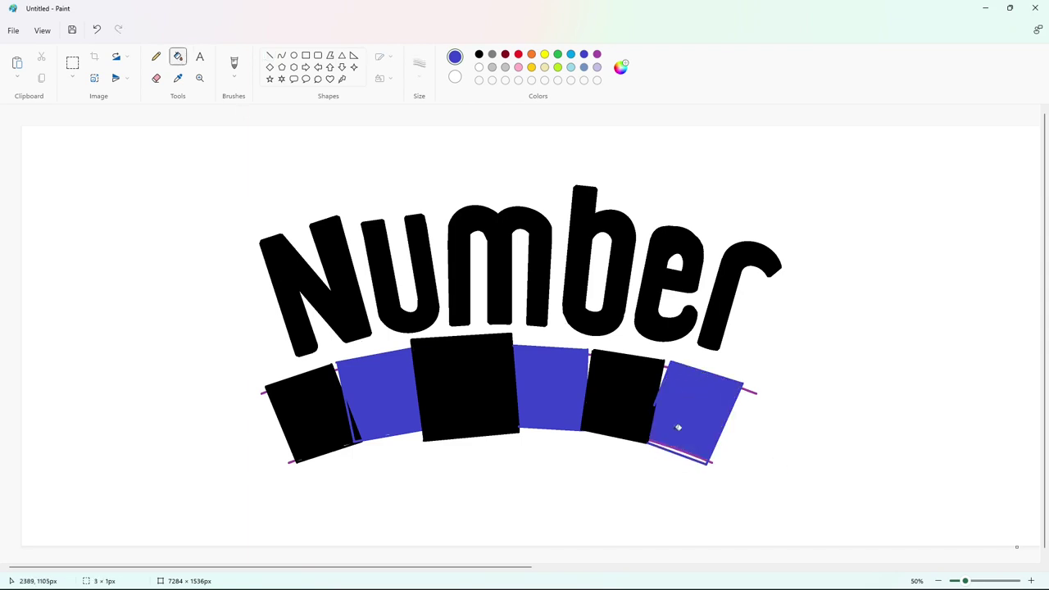
{"action": "left_click", "coordinate": [673, 450]}
{"action": "left_click", "coordinate": [672, 446]}
Erase the purple arc guides by flooding the background with purple and refilling it with white
{"action": "left_click", "coordinate": [597, 55]}
{"action": "left_click", "coordinate": [444, 152]}
{"action": "left_click", "coordinate": [479, 67]}
{"action": "left_click", "coordinate": [855, 288]}
Straighten the first black box's right edge with a black line and fill the overlapping indigo sliver black
{"action": "left_click", "coordinate": [1031, 581]}
{"action": "left_click", "coordinate": [1031, 581]}
{"action": "left_click_drag", "start_coordinate": [254, 567], "coordinate": [345, 567]}
{"action": "scroll", "coordinate": [350, 513], "scroll_direction": "down", "scroll_amount": 2}
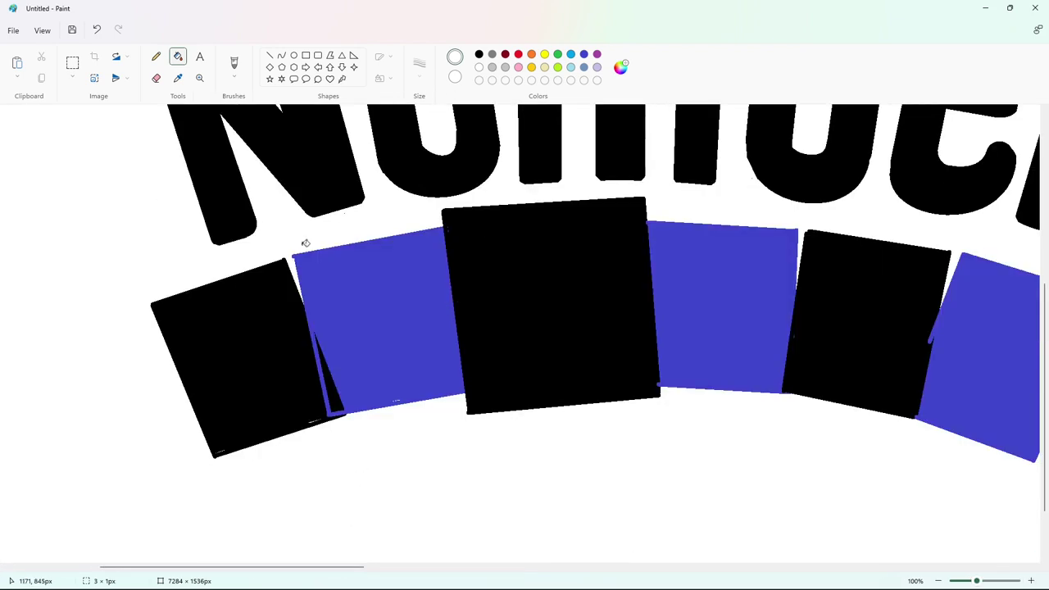
{"action": "left_click", "coordinate": [268, 55]}
{"action": "left_click", "coordinate": [479, 55]}
{"action": "mouse_move", "coordinate": [292, 266]}
{"action": "left_mouse_down"}
{"action": "mouse_move", "coordinate": [329, 369]}
{"action": "mouse_move", "coordinate": [290, 265]}
{"action": "left_mouse_up"}
{"action": "left_click", "coordinate": [416, 283]}
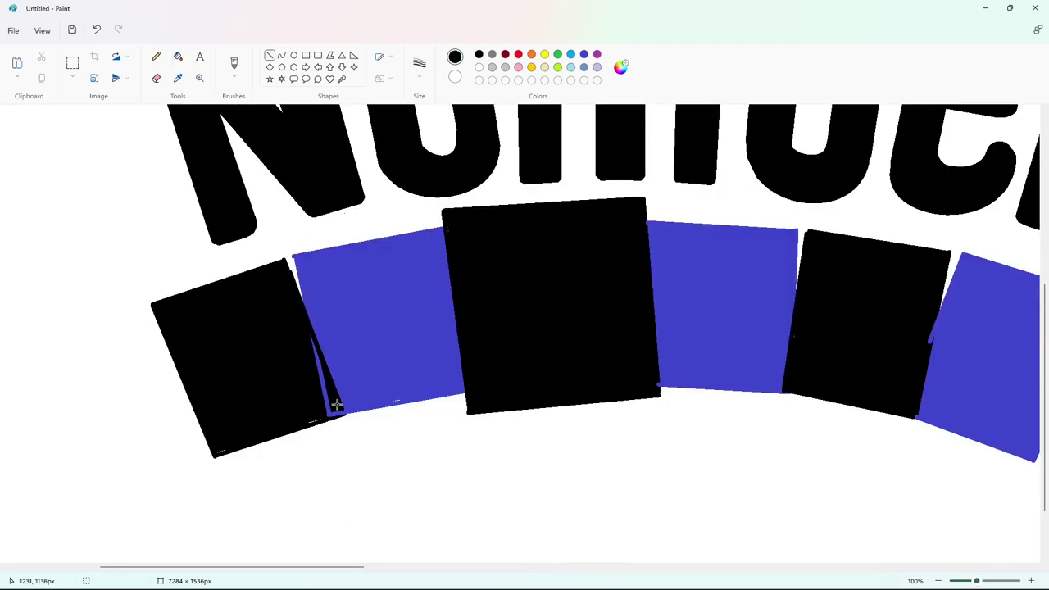
{"action": "left_click", "coordinate": [178, 55]}
{"action": "left_click", "coordinate": [326, 392]}
{"action": "left_click", "coordinate": [155, 56]}
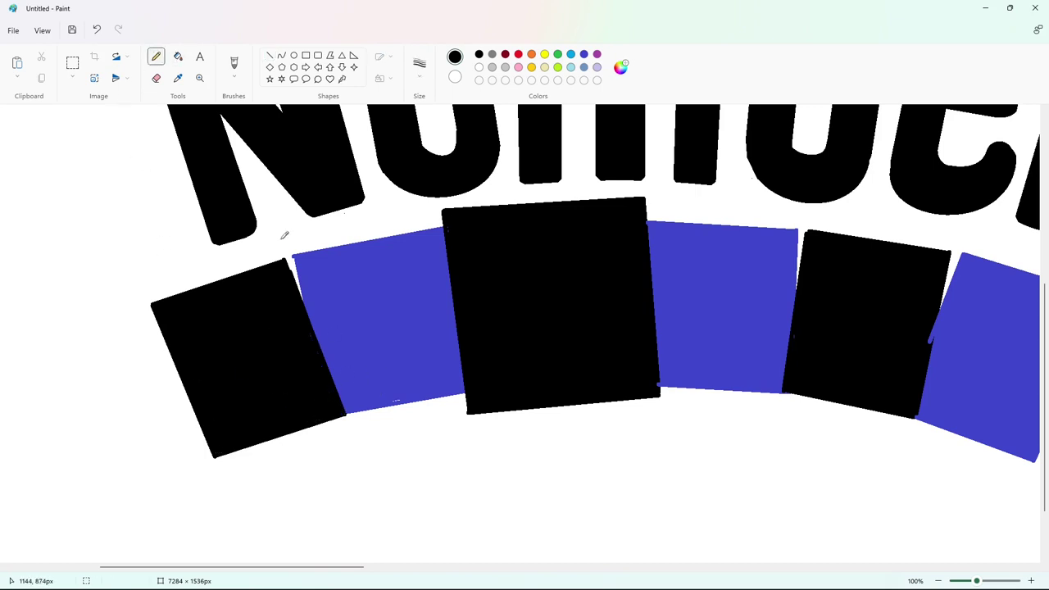
Clean up the gap between the upper corners of the first two boxes with a short white line about 7 × 30 px
{"action": "left_click", "coordinate": [269, 56]}
{"action": "left_click", "coordinate": [321, 221]}
{"action": "mouse_move", "coordinate": [290, 278]}
{"action": "left_mouse_down"}
{"action": "mouse_move", "coordinate": [281, 251]}
{"action": "mouse_move", "coordinate": [293, 262]}
{"action": "left_mouse_up"}
{"action": "left_click", "coordinate": [479, 67]}
{"action": "left_click", "coordinate": [178, 56]}
{"action": "left_click", "coordinate": [281, 252]}
{"action": "left_click", "coordinate": [270, 56]}
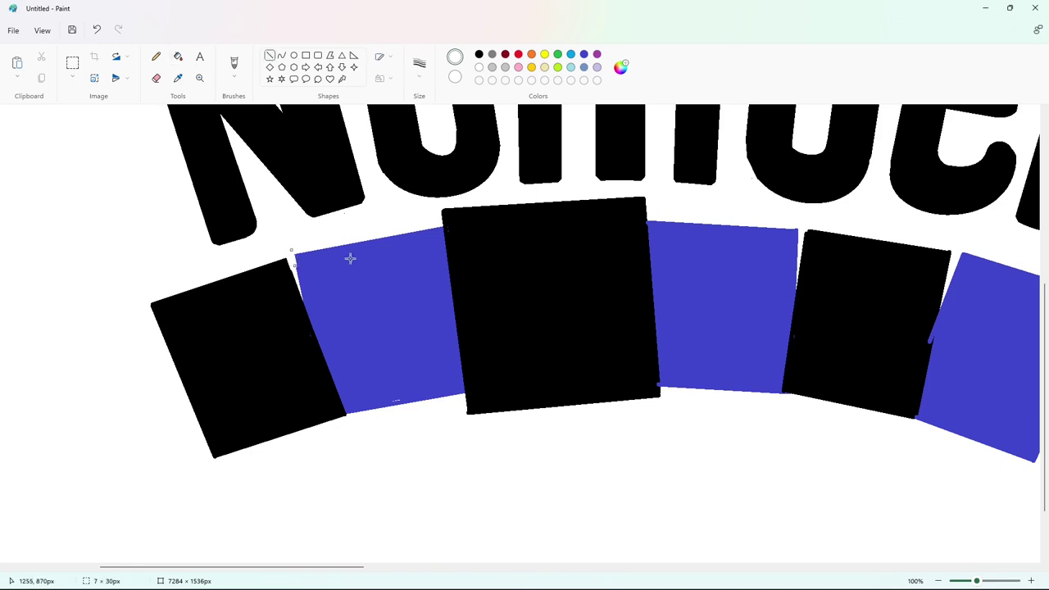
{"action": "left_click", "coordinate": [156, 56]}
{"action": "left_click", "coordinate": [478, 54]}
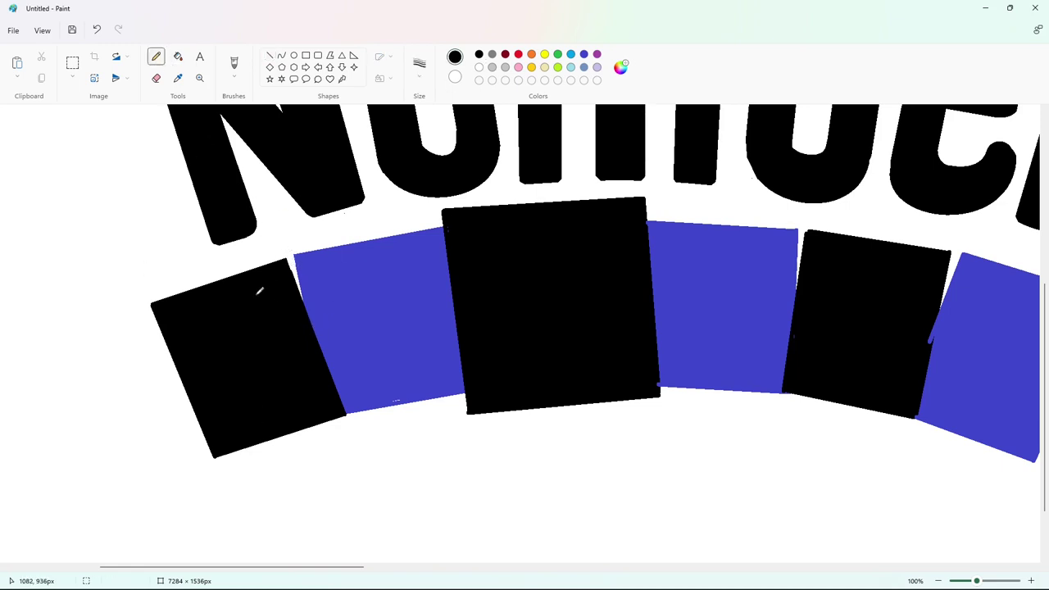
Draw a thick slanted white line about 78 × 200 px in the first black box as the stem of a B
{"action": "left_click", "coordinate": [270, 55]}
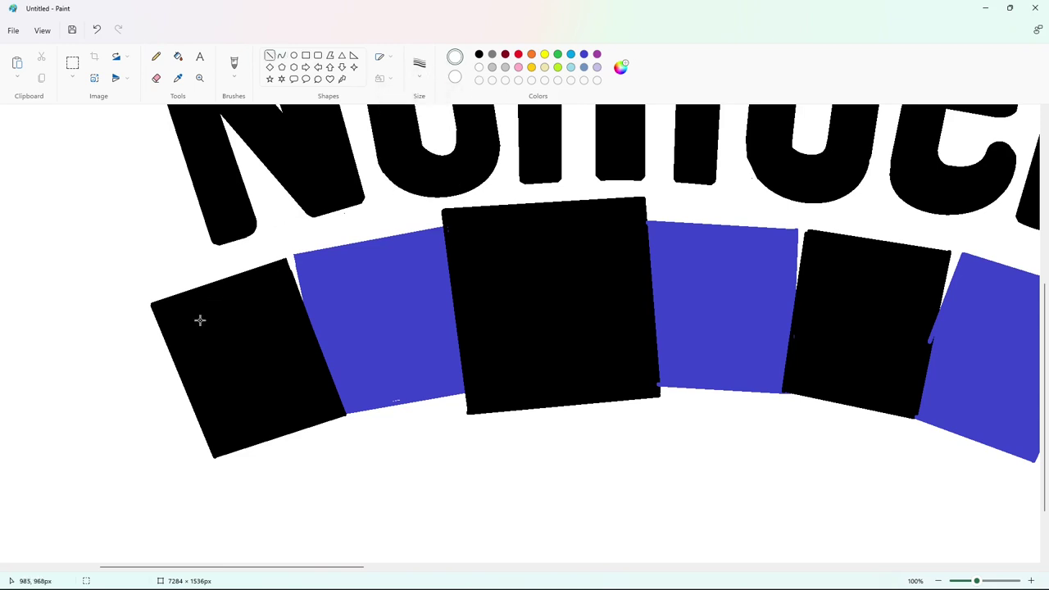
{"action": "mouse_move", "coordinate": [190, 316]}
{"action": "left_mouse_down"}
{"action": "mouse_move", "coordinate": [232, 438]}
{"action": "mouse_move", "coordinate": [231, 426]}
{"action": "left_mouse_up"}
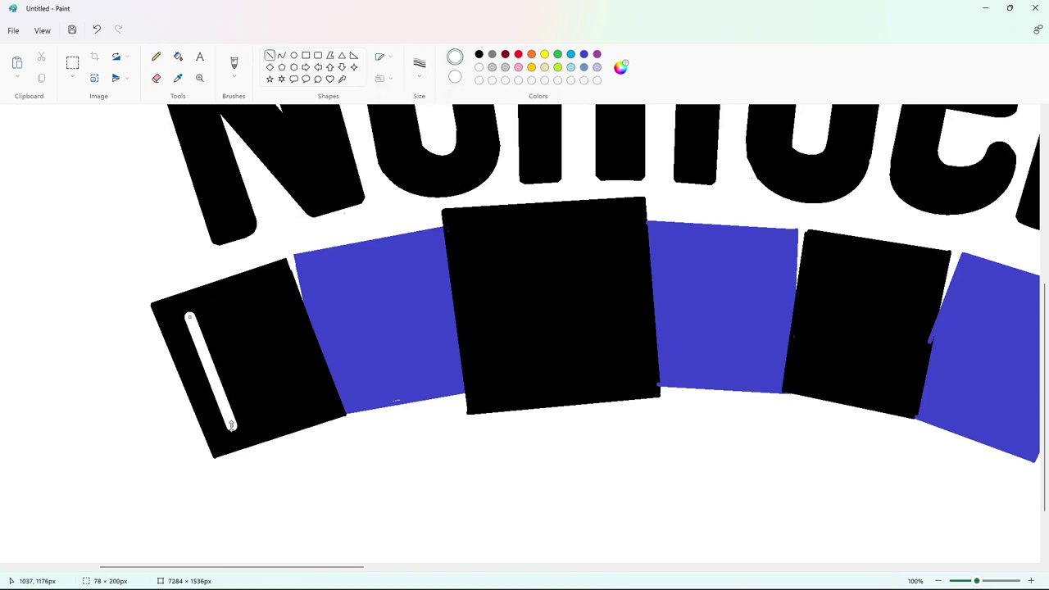
{"action": "key", "text": "ctrl+plus"}
{"action": "key", "text": "ctrl+plus"}
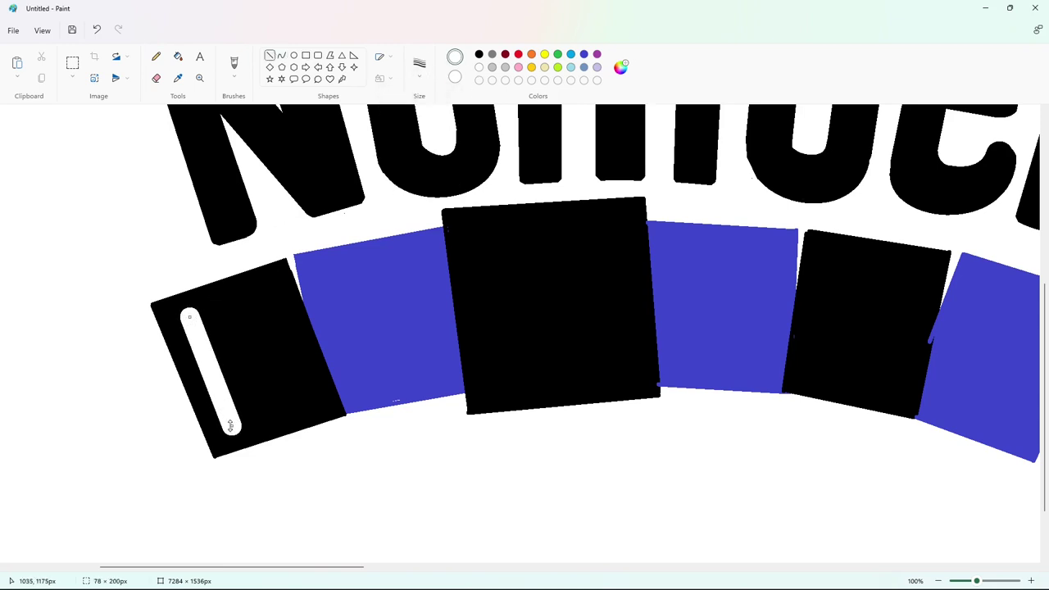
Draw the two bowls of the B as thick white curves attached to the stem
{"action": "left_click", "coordinate": [281, 55]}
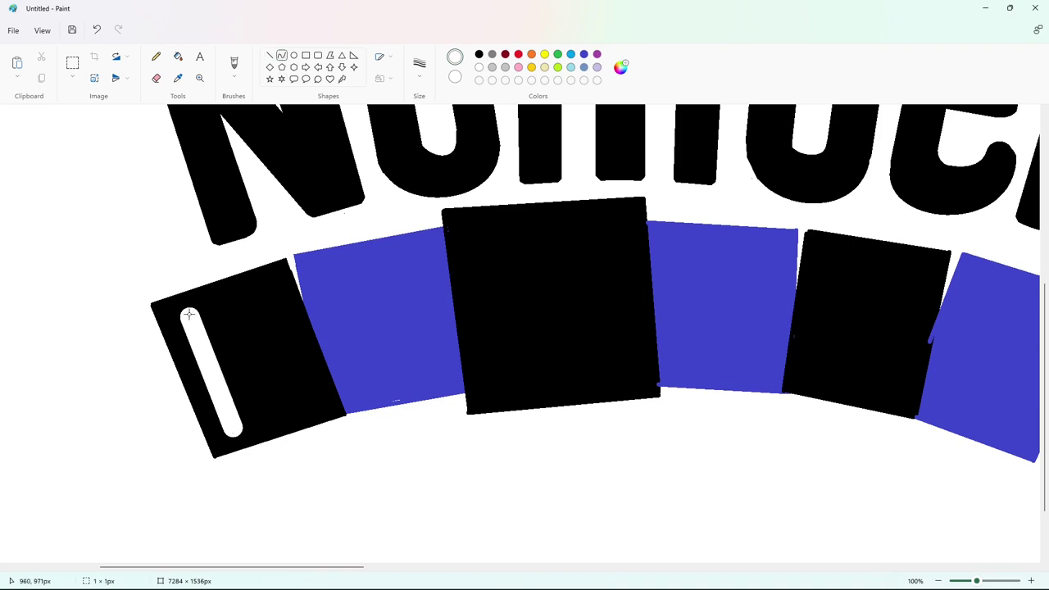
{"action": "left_click_drag", "start_coordinate": [189, 314], "coordinate": [257, 353]}
{"action": "left_click_drag", "start_coordinate": [256, 309], "coordinate": [292, 294]}
{"action": "key", "text": "ctrl+z"}
{"action": "mouse_move", "coordinate": [193, 315]}
{"action": "left_mouse_down"}
{"action": "mouse_move", "coordinate": [265, 342]}
{"action": "mouse_move", "coordinate": [245, 264]}
{"action": "left_mouse_up"}
{"action": "mouse_move", "coordinate": [249, 271]}
{"action": "left_mouse_down"}
{"action": "mouse_move", "coordinate": [294, 313]}
{"action": "mouse_move", "coordinate": [236, 427]}
{"action": "mouse_move", "coordinate": [300, 333]}
{"action": "mouse_move", "coordinate": [322, 415]}
{"action": "left_mouse_up"}
Add the B's white crossbar, about 64 × 29 px, and widen its stem with a second white line
{"action": "left_click", "coordinate": [269, 55]}
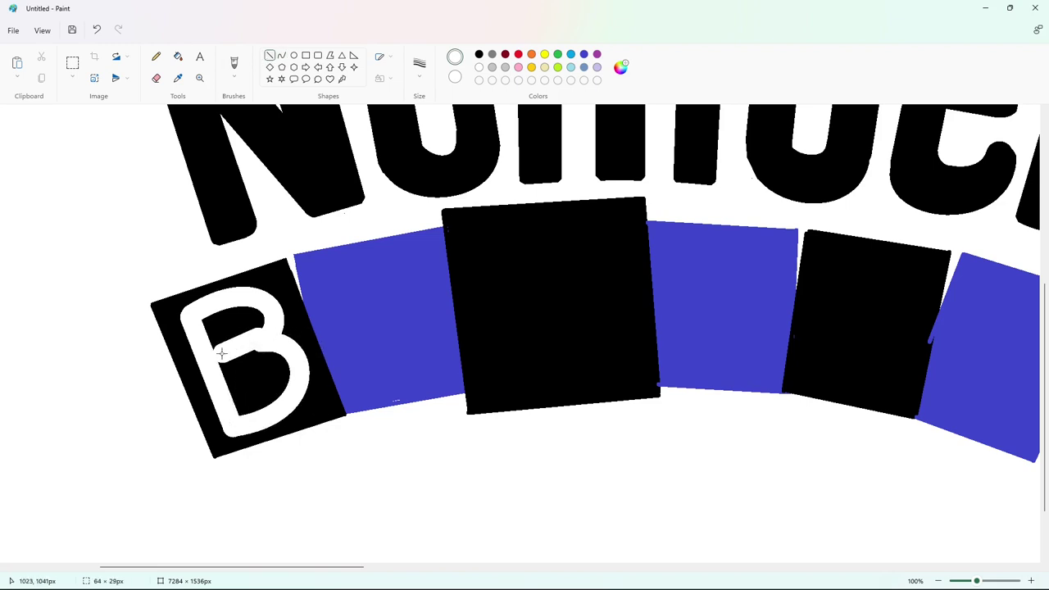
{"action": "left_click_drag", "start_coordinate": [222, 353], "coordinate": [222, 351]}
{"action": "key", "text": "Down"}
{"action": "key", "text": "Down"}
{"action": "key", "text": "Down"}
{"action": "key", "text": "Down"}
{"action": "key", "text": "Down"}
{"action": "key", "text": "Down"}
{"action": "key", "text": "Down"}
{"action": "key", "text": "Down"}
{"action": "left_click", "coordinate": [344, 307]}
{"action": "left_click_drag", "start_coordinate": [200, 317], "coordinate": [235, 412]}
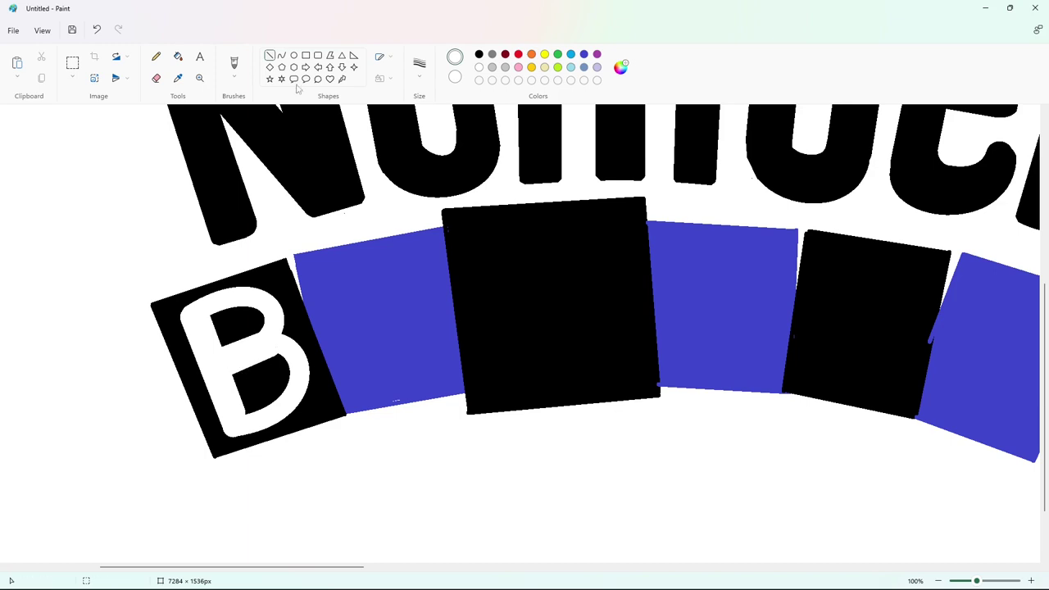
Thicken the B's lower bowl with a white curve and its top stroke with a white line
{"action": "left_click", "coordinate": [281, 55]}
{"action": "left_click", "coordinate": [419, 65]}
{"action": "left_click", "coordinate": [420, 168]}
{"action": "left_click_drag", "start_coordinate": [259, 358], "coordinate": [285, 384]}
{"action": "left_click_drag", "start_coordinate": [284, 371], "coordinate": [300, 356]}
{"action": "left_click", "coordinate": [313, 337]}
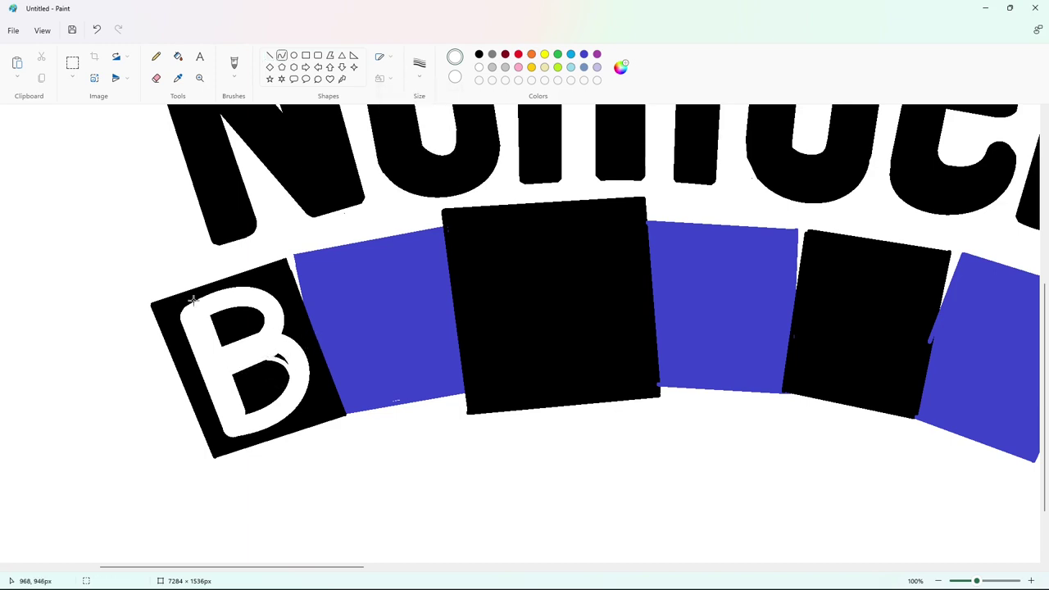
{"action": "left_click", "coordinate": [270, 55]}
{"action": "left_click_drag", "start_coordinate": [210, 318], "coordinate": [250, 305]}
{"action": "left_click", "coordinate": [304, 314]}
Trim the B's top edge with a black line and fill the leftover gaps inside the strokes white
{"action": "left_click", "coordinate": [482, 55]}
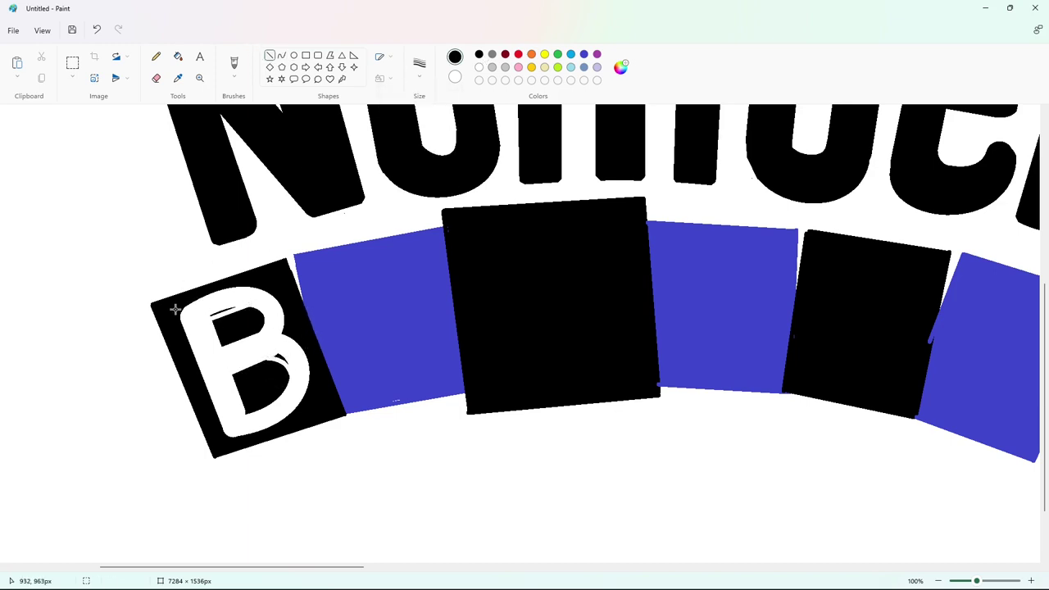
{"action": "left_click_drag", "start_coordinate": [175, 309], "coordinate": [260, 281]}
{"action": "left_click", "coordinate": [320, 291]}
{"action": "left_click", "coordinate": [178, 55]}
{"action": "left_click", "coordinate": [457, 76]}
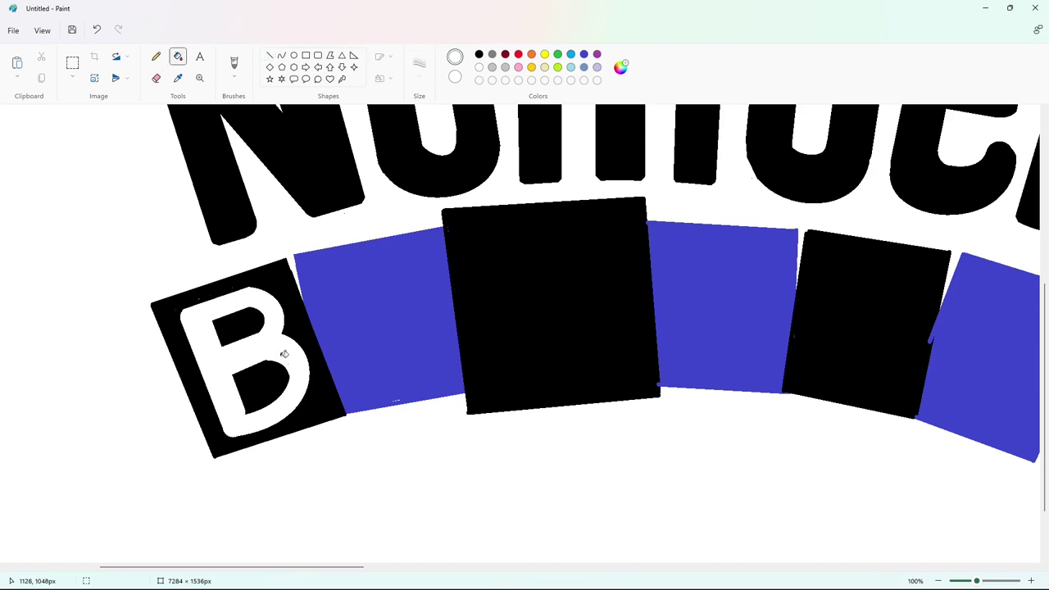
Discard the thick white B so the first box is solid black again
{"action": "key", "text": "ctrl+z"}
{"action": "key", "text": "ctrl+z"}
{"action": "left_click", "coordinate": [244, 327]}
Outline the B's stem in the first black box with thin white lines about 90 × 217 px, including its top and bottom edges
{"action": "left_click", "coordinate": [270, 55]}
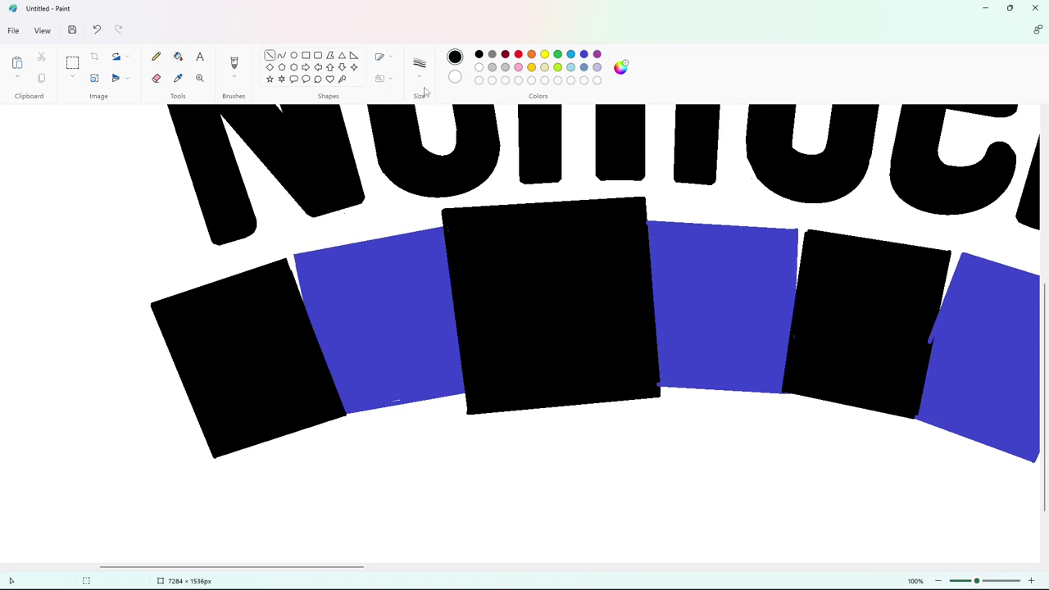
{"action": "left_click_drag", "start_coordinate": [183, 322], "coordinate": [228, 433]}
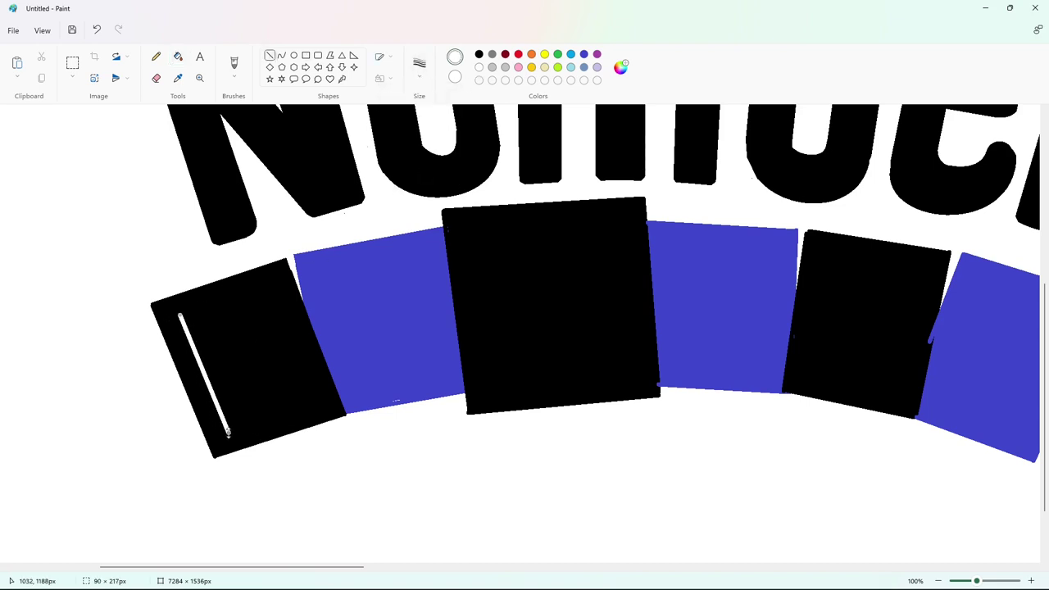
{"action": "left_click_drag", "start_coordinate": [180, 316], "coordinate": [250, 293]}
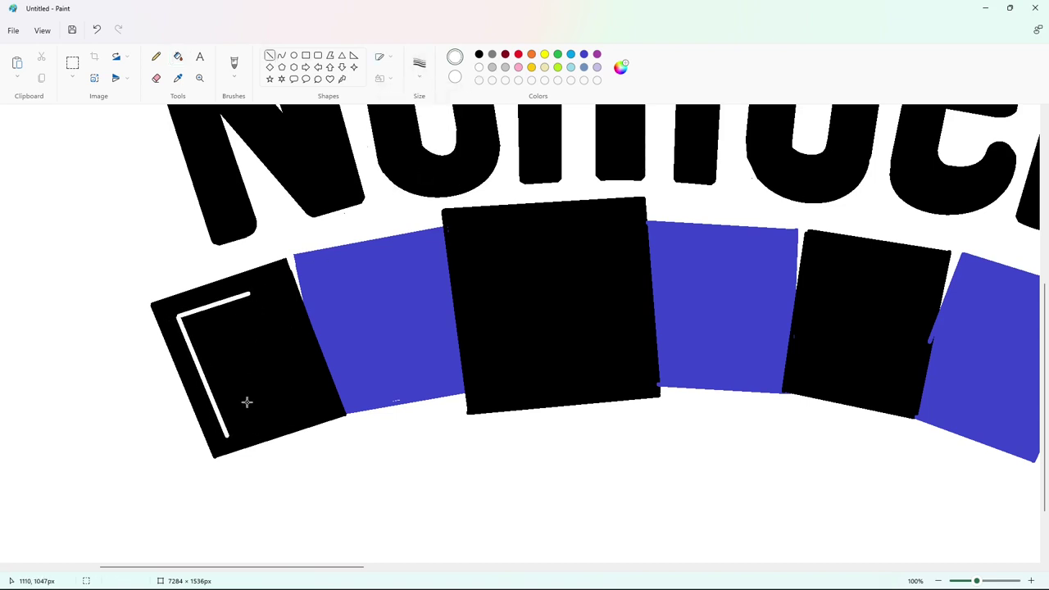
{"action": "left_click_drag", "start_coordinate": [228, 434], "coordinate": [300, 411]}
{"action": "left_click_drag", "start_coordinate": [215, 305], "coordinate": [261, 422]}
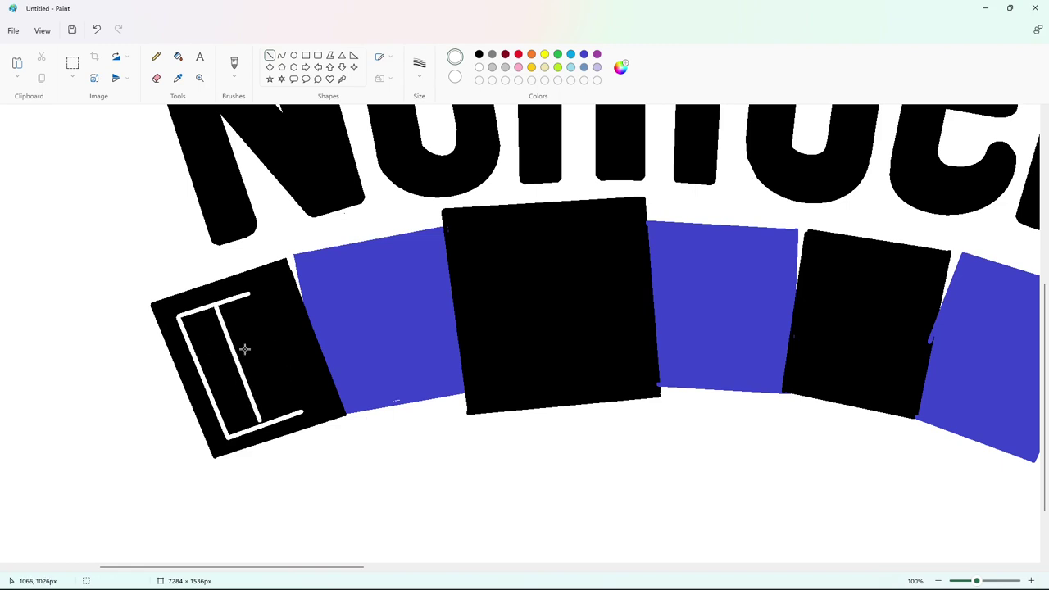
{"action": "mouse_move", "coordinate": [248, 295]}
{"action": "left_mouse_down"}
{"action": "mouse_move", "coordinate": [281, 339]}
{"action": "mouse_move", "coordinate": [271, 346]}
{"action": "mouse_move", "coordinate": [265, 293]}
{"action": "mouse_move", "coordinate": [280, 285]}
{"action": "left_mouse_up"}
{"action": "left_click_drag", "start_coordinate": [288, 302], "coordinate": [308, 313]}
{"action": "mouse_move", "coordinate": [270, 346]}
{"action": "left_mouse_down"}
{"action": "mouse_move", "coordinate": [305, 410]}
{"action": "mouse_move", "coordinate": [331, 410]}
{"action": "mouse_move", "coordinate": [352, 341]}
{"action": "left_mouse_up"}
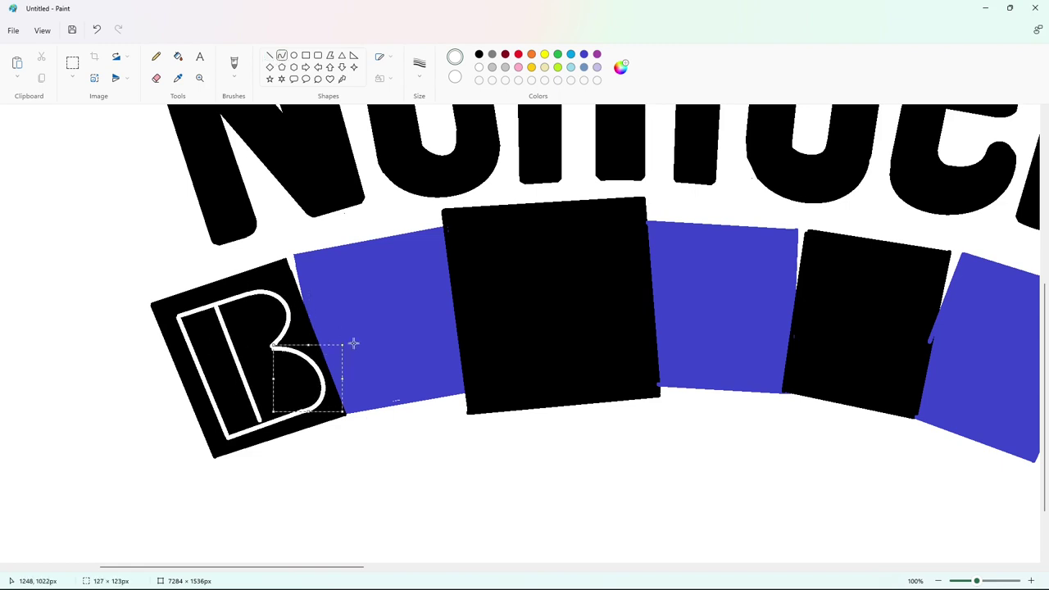
{"action": "key", "text": "ctrl+z"}
{"action": "key", "text": "ctrl+z"}
Draw the outer outlines of the B's two bowls as thin white curves joining the top and bottom edges
{"action": "left_click_drag", "start_coordinate": [255, 291], "coordinate": [276, 344]}
{"action": "mouse_move", "coordinate": [270, 311]}
{"action": "left_mouse_down"}
{"action": "mouse_move", "coordinate": [274, 283]}
{"action": "mouse_move", "coordinate": [315, 322]}
{"action": "left_mouse_up"}
{"action": "left_click_drag", "start_coordinate": [301, 411], "coordinate": [277, 345]}
{"action": "mouse_move", "coordinate": [300, 387]}
{"action": "left_mouse_down"}
{"action": "mouse_move", "coordinate": [328, 406]}
{"action": "mouse_move", "coordinate": [337, 396]}
{"action": "left_mouse_up"}
{"action": "left_click_drag", "start_coordinate": [324, 367], "coordinate": [321, 342]}
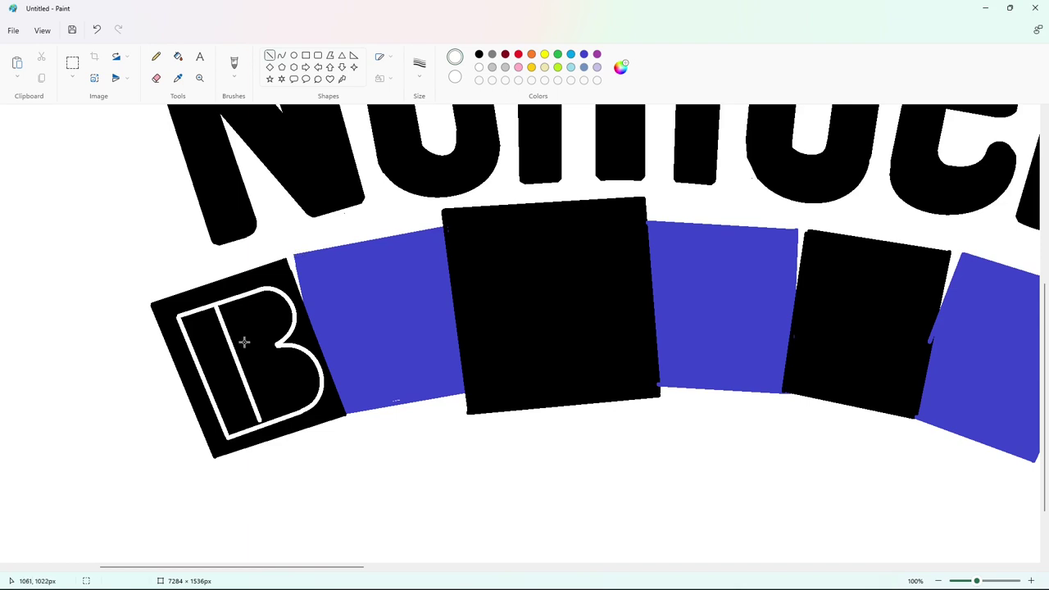
Outline the B's two counters with small white ovals and straight lines, and fill the letter's body white
{"action": "left_click_drag", "start_coordinate": [246, 299], "coordinate": [308, 397]}
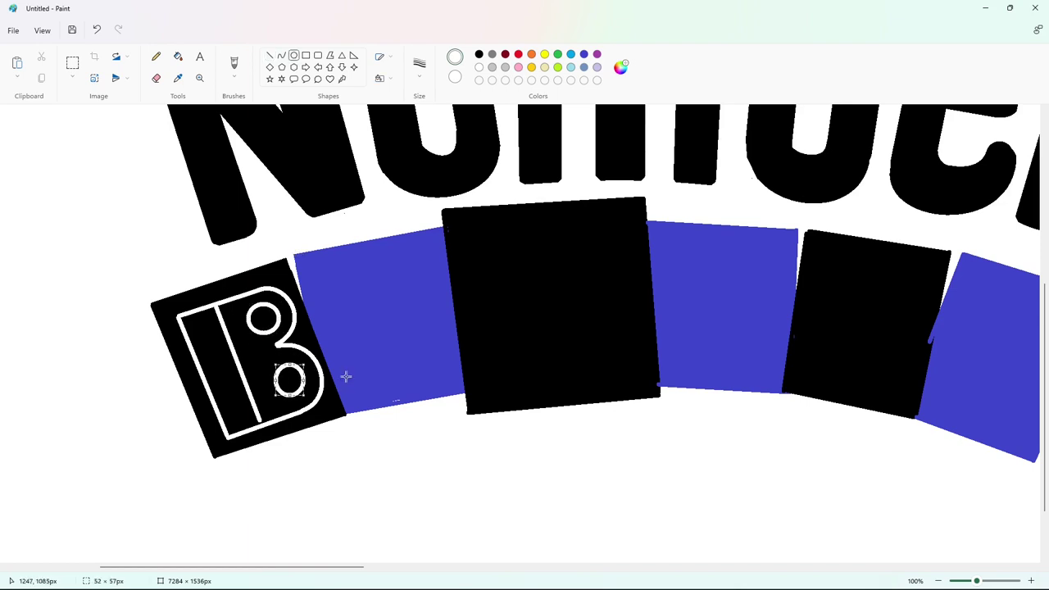
{"action": "key", "text": "ctrl+z"}
{"action": "mouse_move", "coordinate": [252, 307]}
{"action": "left_mouse_down"}
{"action": "mouse_move", "coordinate": [221, 320]}
{"action": "mouse_move", "coordinate": [255, 407]}
{"action": "left_mouse_up"}
{"action": "left_click", "coordinate": [272, 59]}
{"action": "left_click", "coordinate": [178, 56]}
{"action": "left_click", "coordinate": [236, 344]}
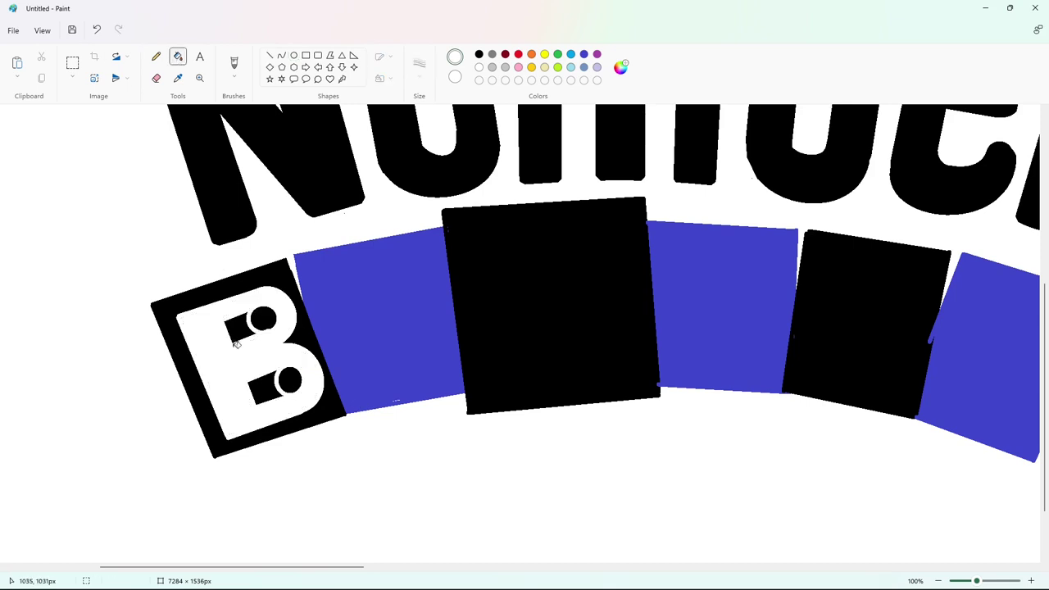
Paint over the white oval outlines inside the B's counters with black lines and fill the remaining parts black
{"action": "left_click", "coordinate": [269, 55]}
{"action": "left_click_drag", "start_coordinate": [252, 314], "coordinate": [273, 322]}
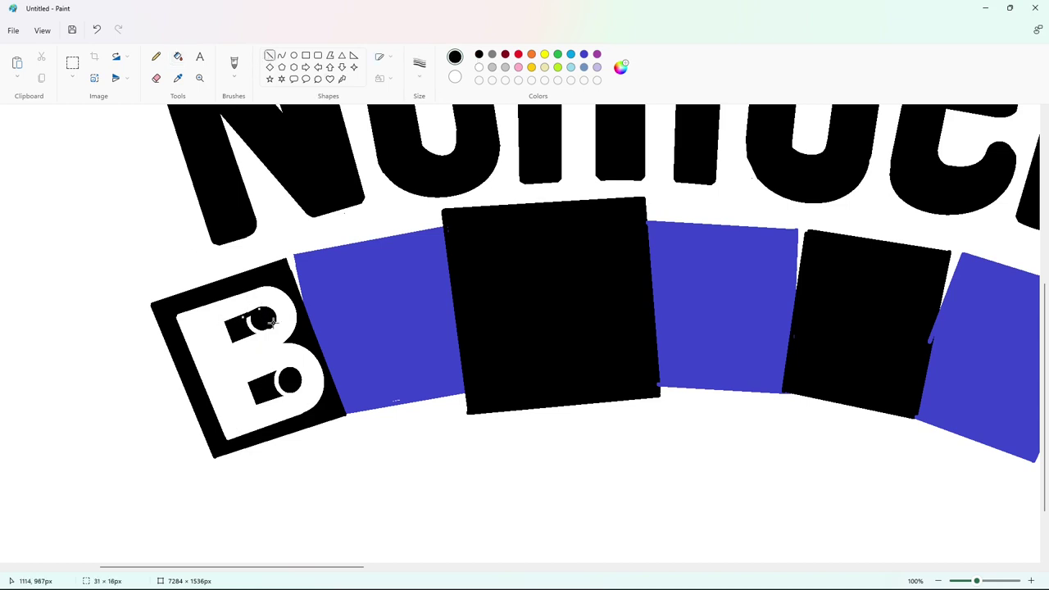
{"action": "left_click_drag", "start_coordinate": [261, 370], "coordinate": [289, 393]}
{"action": "left_click", "coordinate": [178, 57]}
{"action": "left_click", "coordinate": [251, 322]}
{"action": "left_click", "coordinate": [279, 384]}
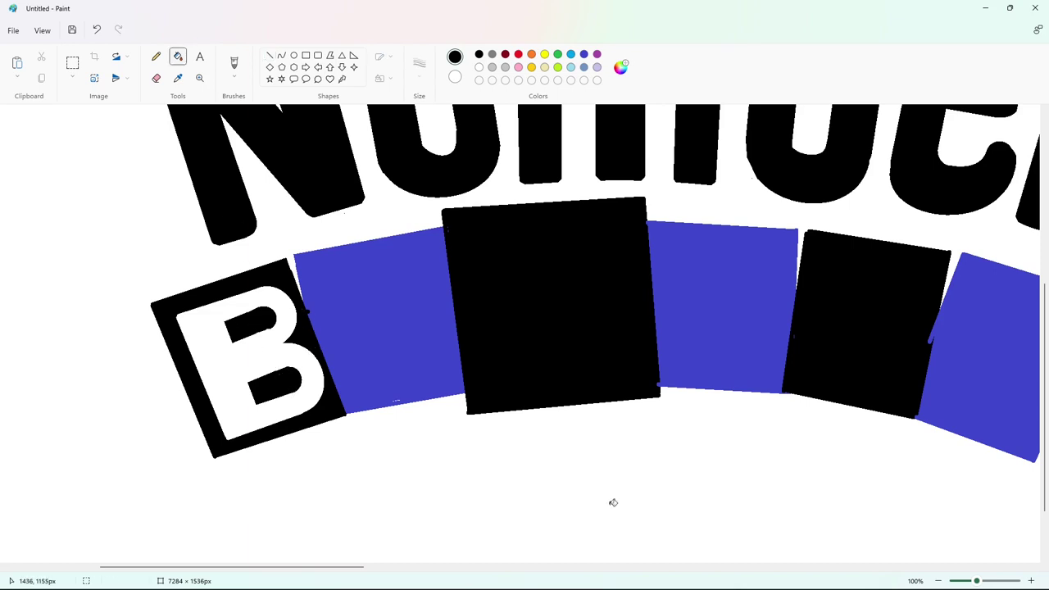
Cover the stray black spot on the second box's left edge with a short indigo line
{"action": "scroll", "coordinate": [613, 502], "scroll_direction": "down", "scroll_amount": 2, "text": "ctrl"}
{"action": "scroll", "coordinate": [498, 429], "scroll_direction": "up", "scroll_amount": 2, "text": "ctrl"}
{"action": "left_click", "coordinate": [270, 55]}
{"action": "left_click", "coordinate": [584, 54]}
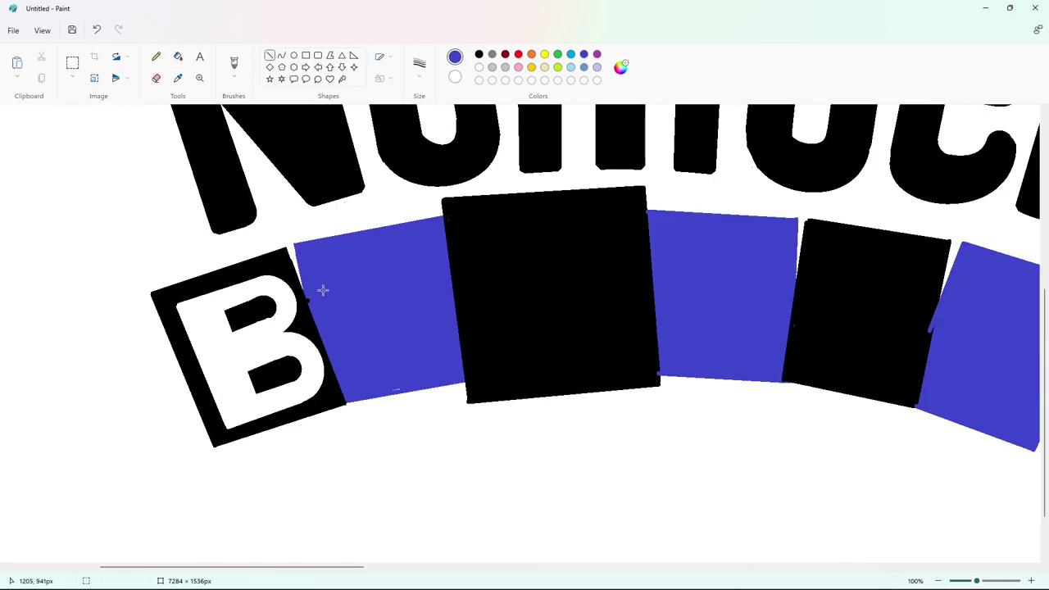
{"action": "left_click_drag", "start_coordinate": [308, 294], "coordinate": [312, 312]}
Narrow the B's stem with a black line about 100 × 237 px along its left side and fill the cut-off strip black
{"action": "left_click_drag", "start_coordinate": [181, 301], "coordinate": [233, 429]}
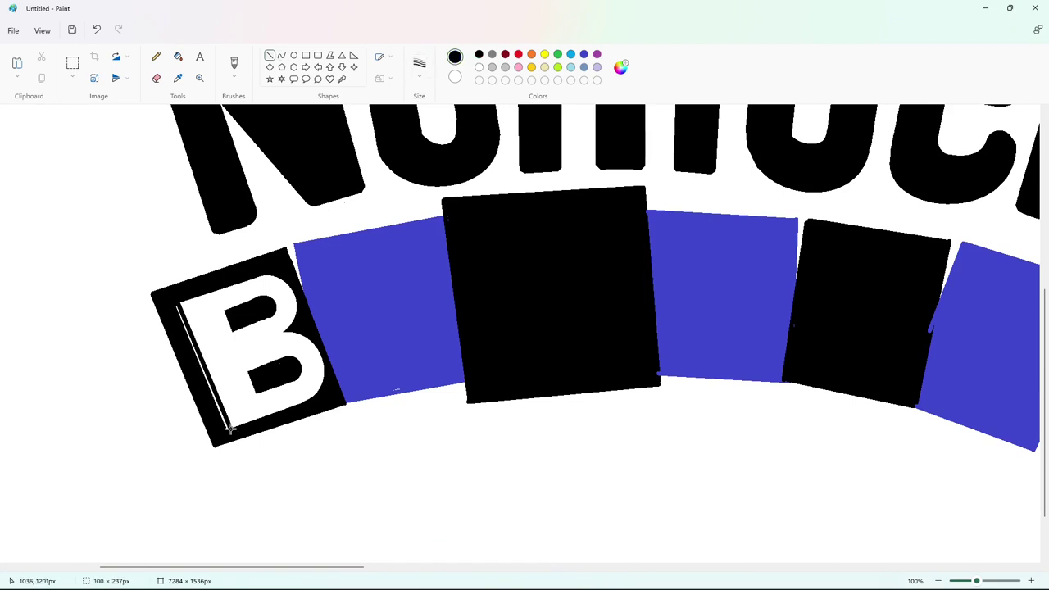
{"action": "left_click", "coordinate": [178, 57]}
{"action": "left_click", "coordinate": [185, 321]}
Copy an area of about 468 × 456 px around the B box and paste the duplicate below the arched row
{"action": "left_click", "coordinate": [72, 64]}
{"action": "left_click_drag", "start_coordinate": [176, 291], "coordinate": [308, 407]}
{"action": "left_click_drag", "start_coordinate": [134, 223], "coordinate": [388, 473]}
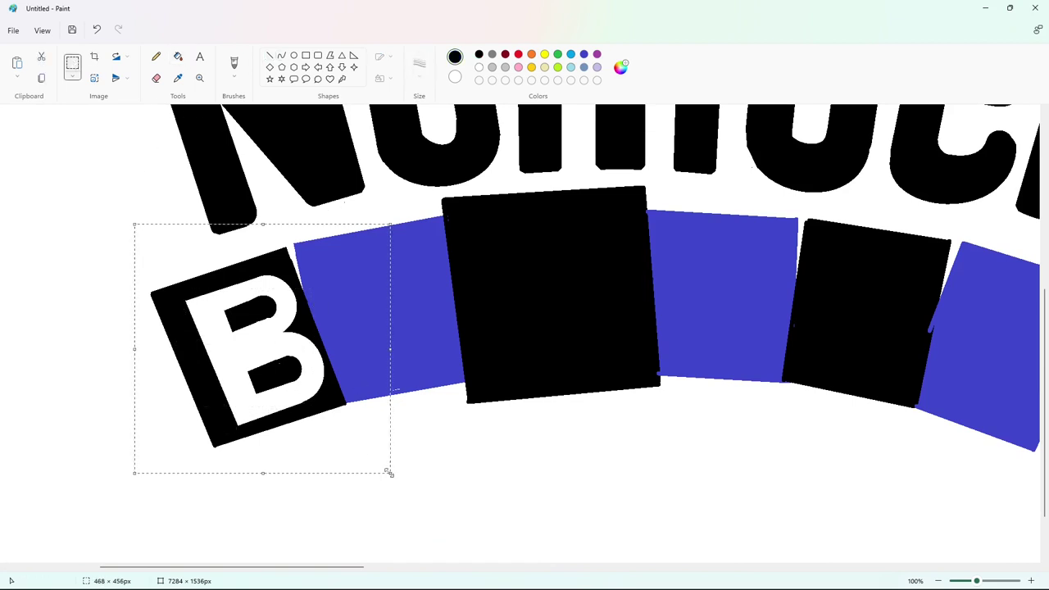
{"action": "key", "text": "ctrl+c"}
{"action": "key", "text": "ctrl+v"}
{"action": "left_click_drag", "start_coordinate": [148, 248], "coordinate": [477, 472]}
{"action": "left_click", "coordinate": [72, 76]}
{"action": "left_click", "coordinate": [82, 228]}
Isolate the duplicated B by filling its letter purple and the surrounding black and indigo areas white
{"action": "left_click", "coordinate": [178, 57]}
{"action": "left_click", "coordinate": [479, 67]}
{"action": "left_click", "coordinate": [523, 372]}
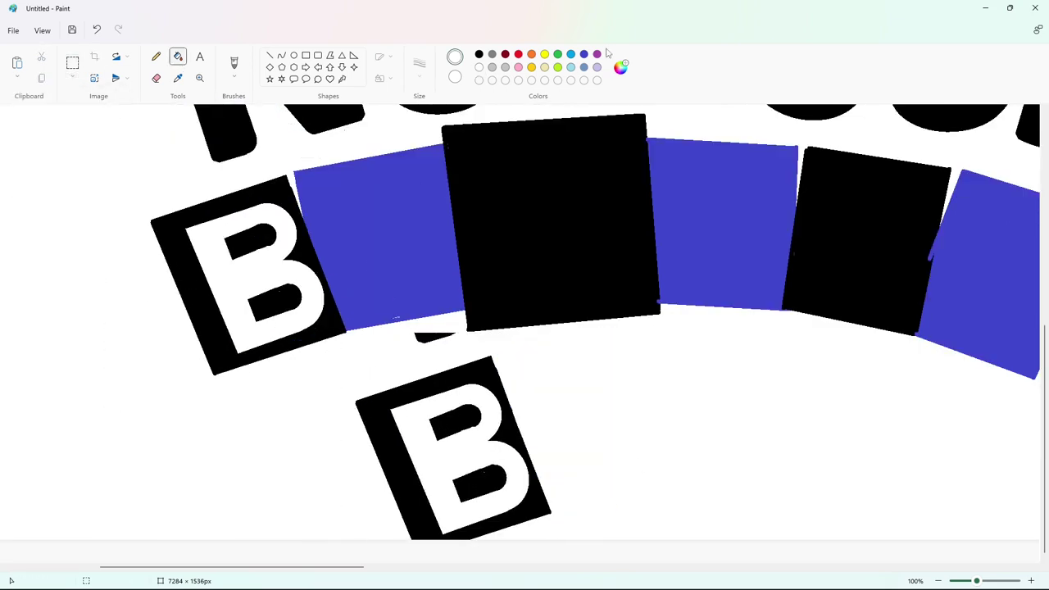
{"action": "left_click", "coordinate": [597, 54]}
{"action": "left_click", "coordinate": [476, 396]}
{"action": "left_click", "coordinate": [480, 372]}
{"action": "left_click", "coordinate": [436, 336]}
{"action": "left_click", "coordinate": [451, 420]}
{"action": "left_click", "coordinate": [483, 483]}
Select the purple B for copying and fill the original letter in the first box black
{"action": "left_click", "coordinate": [72, 62]}
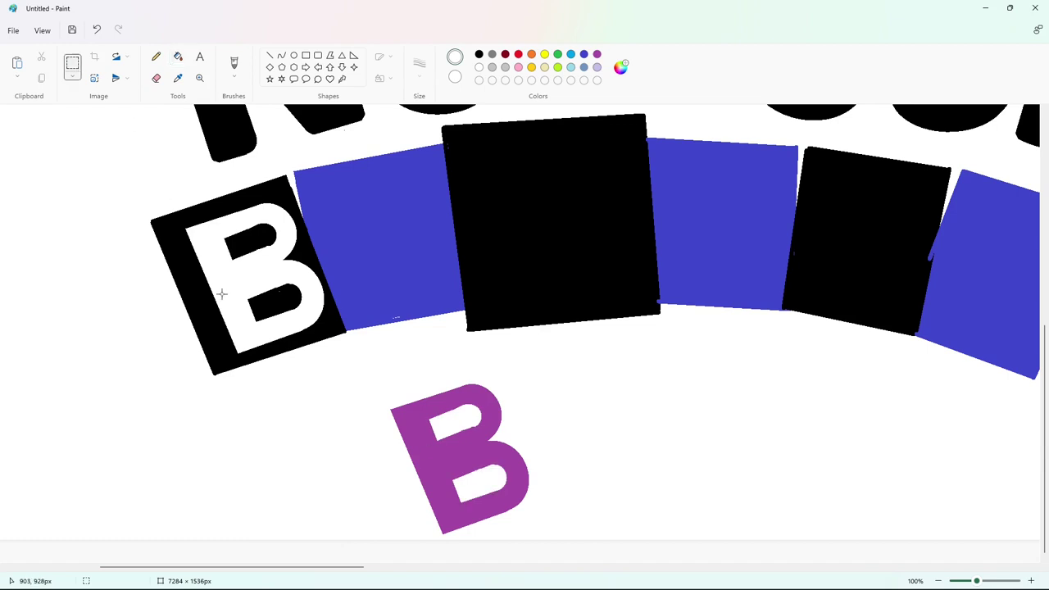
{"action": "left_click_drag", "start_coordinate": [344, 377], "coordinate": [635, 556]}
{"action": "left_click", "coordinate": [178, 57]}
{"action": "left_click", "coordinate": [478, 54]}
{"action": "left_click", "coordinate": [289, 277]}
{"action": "left_click", "coordinate": [155, 57]}
{"action": "left_click", "coordinate": [279, 290]}
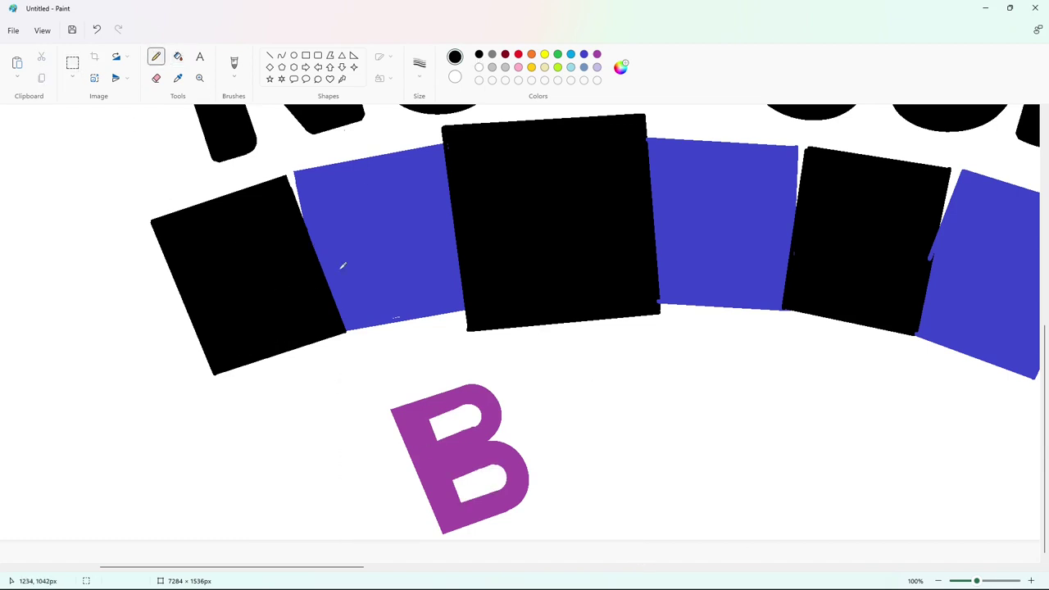
Paste the B centred in the first black box, fill it white, and erase the purple duplicate below the row
{"action": "key", "text": "ctrl+v"}
{"action": "left_click_drag", "start_coordinate": [110, 199], "coordinate": [217, 270]}
{"action": "left_click", "coordinate": [178, 56]}
{"action": "left_click", "coordinate": [479, 67]}
{"action": "left_click", "coordinate": [217, 261]}
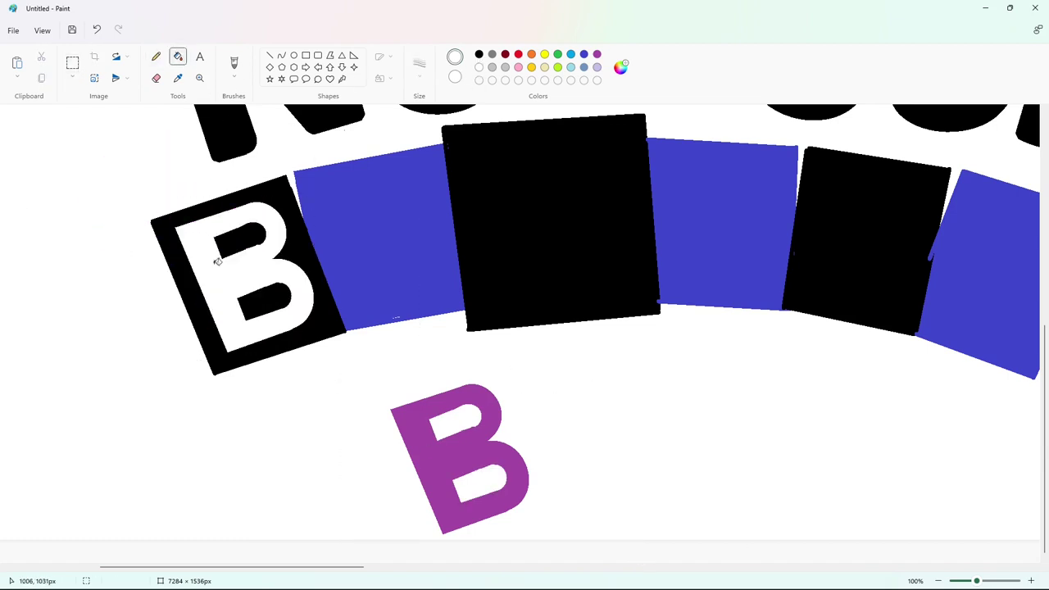
{"action": "left_click", "coordinate": [422, 401]}
Outline a tilted letter L in the second box, the indigo one, and fill it white
{"action": "left_click", "coordinate": [269, 56]}
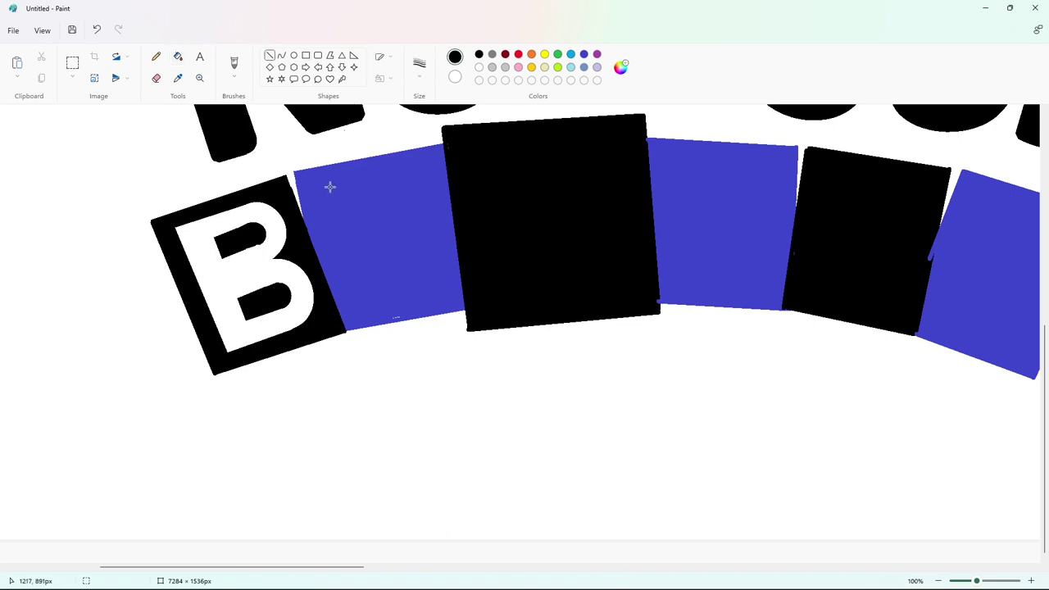
{"action": "mouse_move", "coordinate": [335, 181]}
{"action": "left_mouse_down"}
{"action": "mouse_move", "coordinate": [357, 305]}
{"action": "mouse_move", "coordinate": [437, 292]}
{"action": "mouse_move", "coordinate": [433, 259]}
{"action": "mouse_move", "coordinate": [379, 268]}
{"action": "mouse_move", "coordinate": [363, 176]}
{"action": "left_mouse_up"}
{"action": "left_click", "coordinate": [177, 57]}
{"action": "left_click", "coordinate": [361, 229]}
{"action": "left_click", "coordinate": [478, 68]}
{"action": "left_click", "coordinate": [401, 283]}
{"action": "mouse_move", "coordinate": [352, 565]}
{"action": "left_mouse_down"}
{"action": "mouse_move", "coordinate": [455, 566]}
{"action": "mouse_move", "coordinate": [446, 568]}
{"action": "left_mouse_up"}
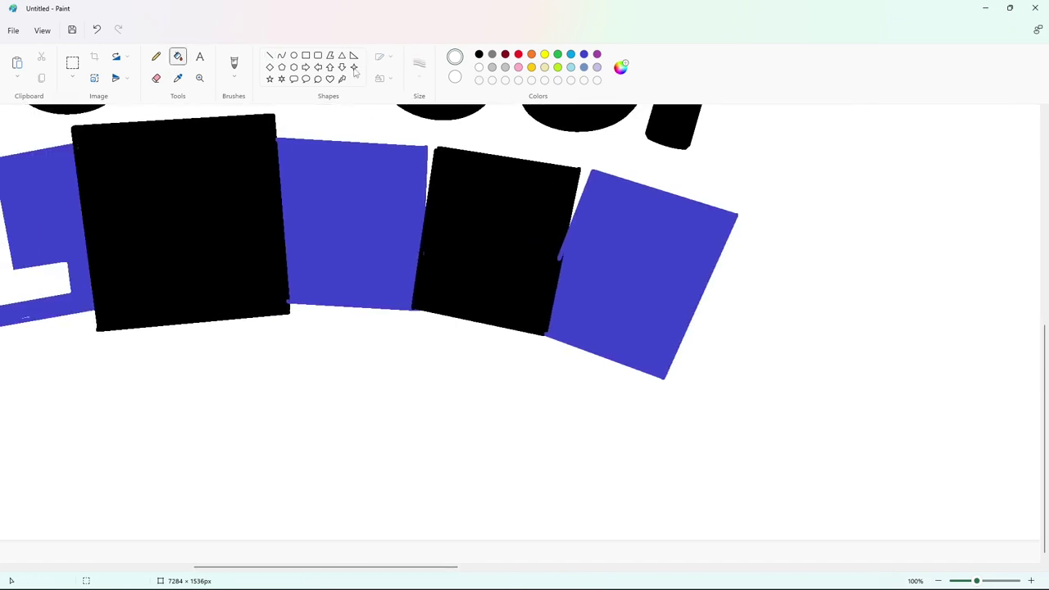
Draw a thick white oval about 170 × 190 px centred in the indigo fourth box
{"action": "left_click", "coordinate": [294, 55]}
{"action": "mouse_move", "coordinate": [306, 167]}
{"action": "left_mouse_down"}
{"action": "mouse_move", "coordinate": [365, 248]}
{"action": "mouse_move", "coordinate": [398, 271]}
{"action": "left_mouse_up"}
{"action": "key", "text": "ctrl+plus"}
{"action": "key", "text": "ctrl+plus"}
{"action": "key", "text": "ctrl+plus"}
{"action": "key", "text": "ctrl+plus"}
{"action": "key", "text": "ctrl+plus"}
{"action": "key", "text": "ctrl+plus"}
{"action": "key", "text": "ctrl+plus"}
{"action": "key", "text": "ctrl+plus"}
{"action": "key", "text": "ctrl+plus"}
{"action": "key", "text": "ctrl+plus"}
{"action": "key", "text": "ctrl+plus"}
{"action": "key", "text": "ctrl+plus"}
{"action": "key", "text": "ctrl+plus"}
{"action": "key", "text": "ctrl+plus"}
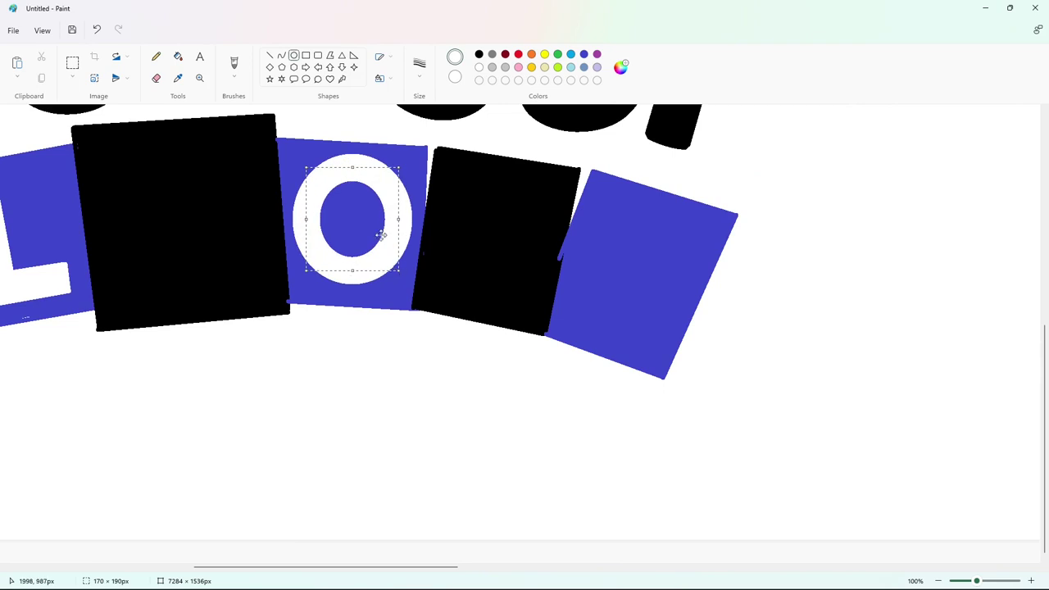
{"action": "left_click_drag", "start_coordinate": [399, 220], "coordinate": [402, 219]}
{"action": "left_click", "coordinate": [527, 239]}
Cut a wedge-shaped indigo opening out of the oval's right side to turn it into a letter C
{"action": "left_click_drag", "start_coordinate": [355, 219], "coordinate": [403, 184]}
{"action": "left_click", "coordinate": [270, 56]}
{"action": "left_click", "coordinate": [420, 73]}
{"action": "left_click", "coordinate": [421, 179]}
{"action": "left_click", "coordinate": [583, 55]}
{"action": "left_click_drag", "start_coordinate": [371, 236], "coordinate": [403, 267]}
{"action": "left_click", "coordinate": [178, 56]}
{"action": "left_click", "coordinate": [408, 226]}
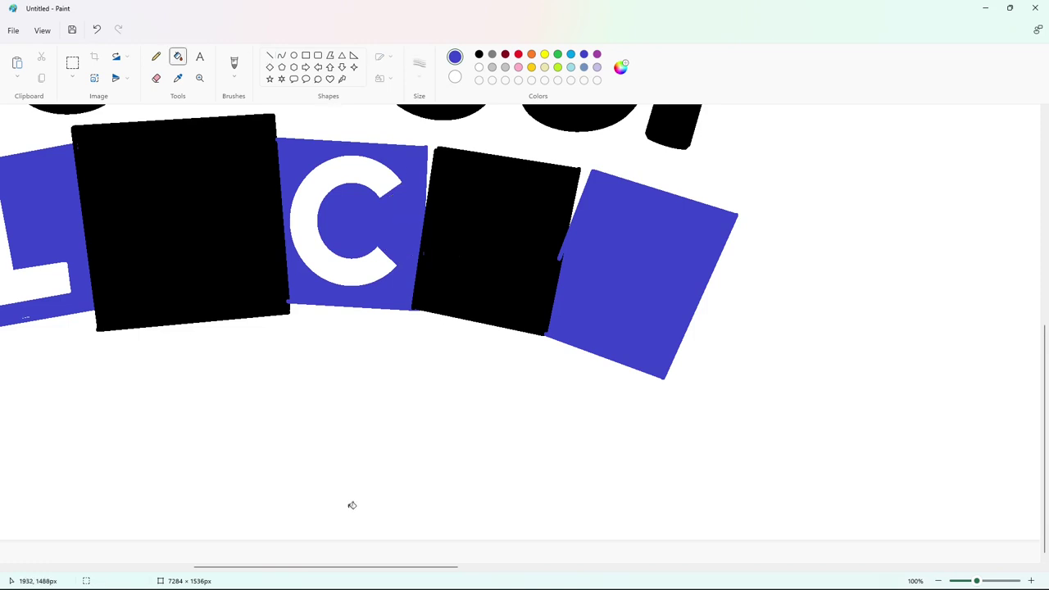
Touch up the third box's lower-right corner in black where the indigo overlaps it
{"action": "mouse_move", "coordinate": [324, 565]}
{"action": "left_mouse_down"}
{"action": "mouse_move", "coordinate": [219, 565]}
{"action": "mouse_move", "coordinate": [267, 566]}
{"action": "left_mouse_up"}
{"action": "left_click", "coordinate": [155, 56]}
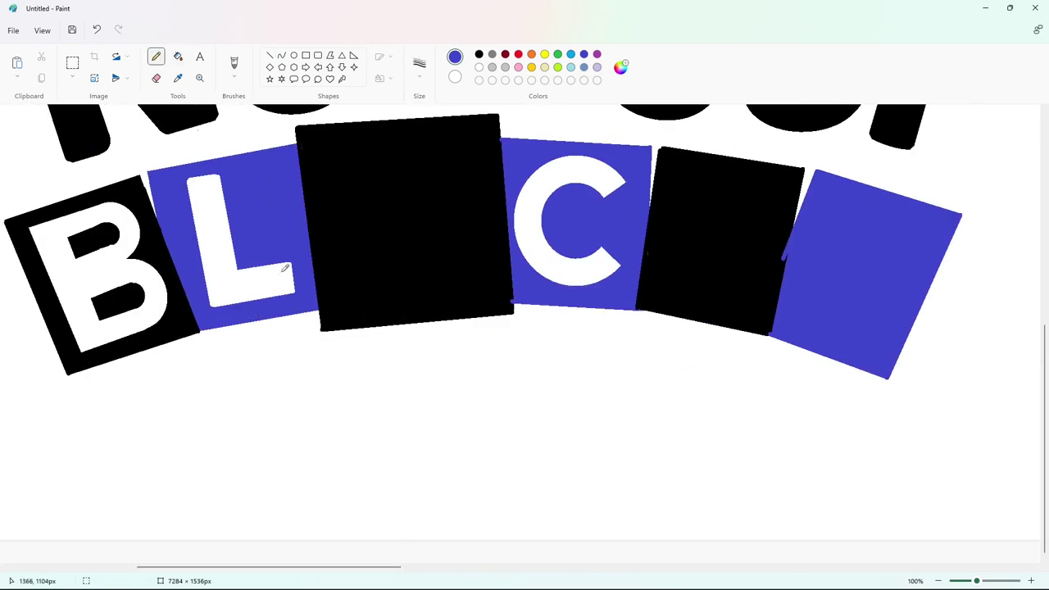
{"action": "left_click", "coordinate": [271, 56]}
{"action": "scroll", "coordinate": [405, 388], "scroll_direction": "right", "scroll_amount": 3}
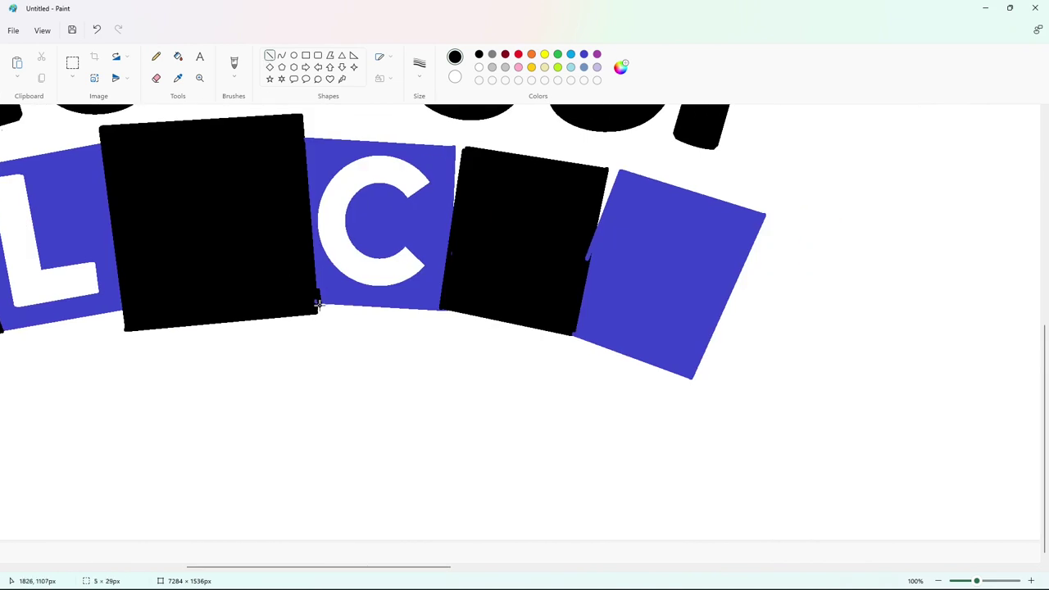
{"action": "left_click", "coordinate": [160, 56]}
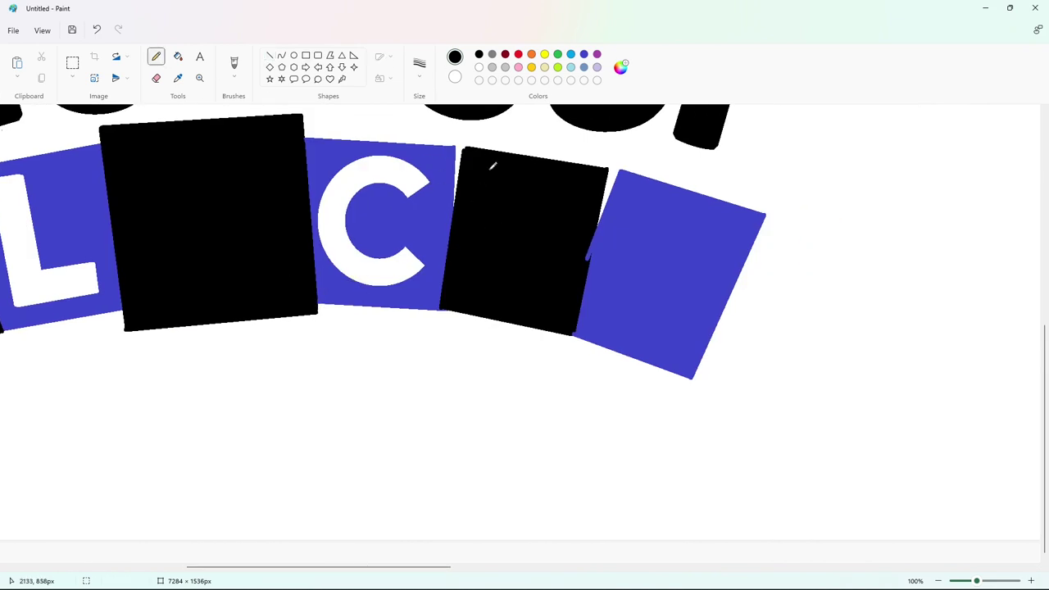
Sharpen the upper-left corner of the black fifth box and fill the area just outside it white
{"action": "left_click", "coordinate": [271, 55]}
{"action": "left_click", "coordinate": [497, 138]}
{"action": "left_click_drag", "start_coordinate": [478, 148], "coordinate": [478, 147]}
{"action": "left_click", "coordinate": [497, 130]}
{"action": "left_click", "coordinate": [177, 57]}
{"action": "left_click", "coordinate": [464, 141]}
{"action": "left_click_drag", "start_coordinate": [389, 567], "coordinate": [415, 566]}
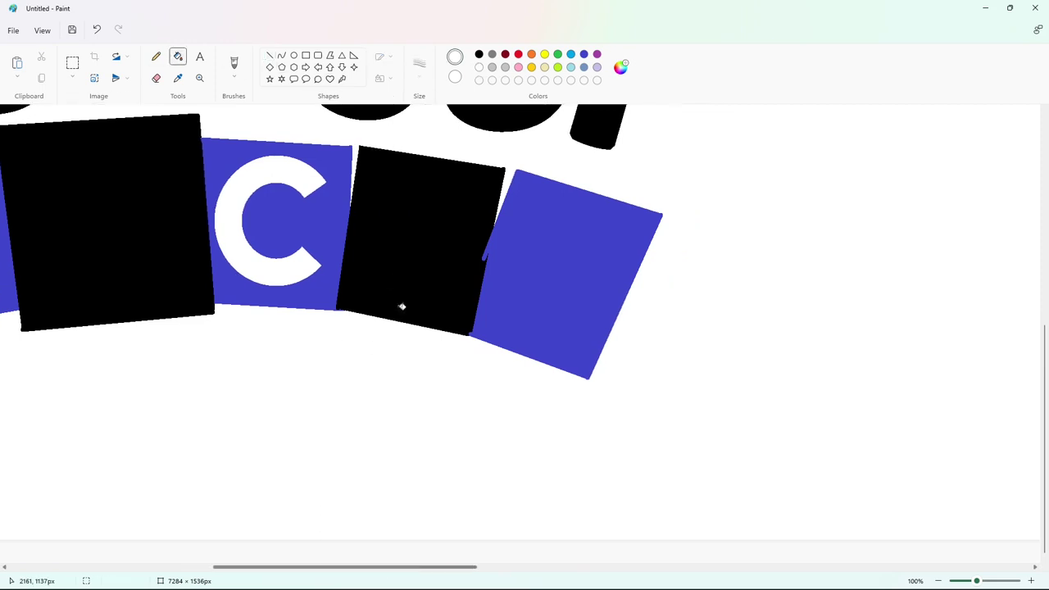
Straighten the fifth box's right edge with a black line, cover the leftover indigo, and tidy its lower-right corner
{"action": "left_click", "coordinate": [270, 59]}
{"action": "left_click", "coordinate": [479, 55]}
{"action": "mouse_move", "coordinate": [496, 200]}
{"action": "left_mouse_down"}
{"action": "mouse_move", "coordinate": [489, 276]}
{"action": "mouse_move", "coordinate": [477, 294]}
{"action": "left_mouse_up"}
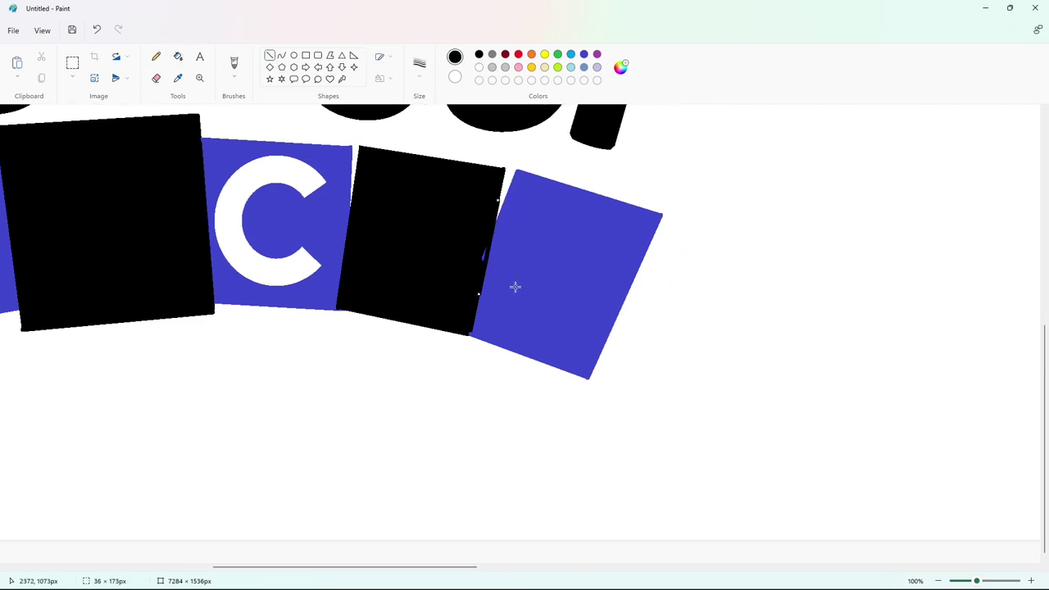
{"action": "left_click", "coordinate": [161, 58]}
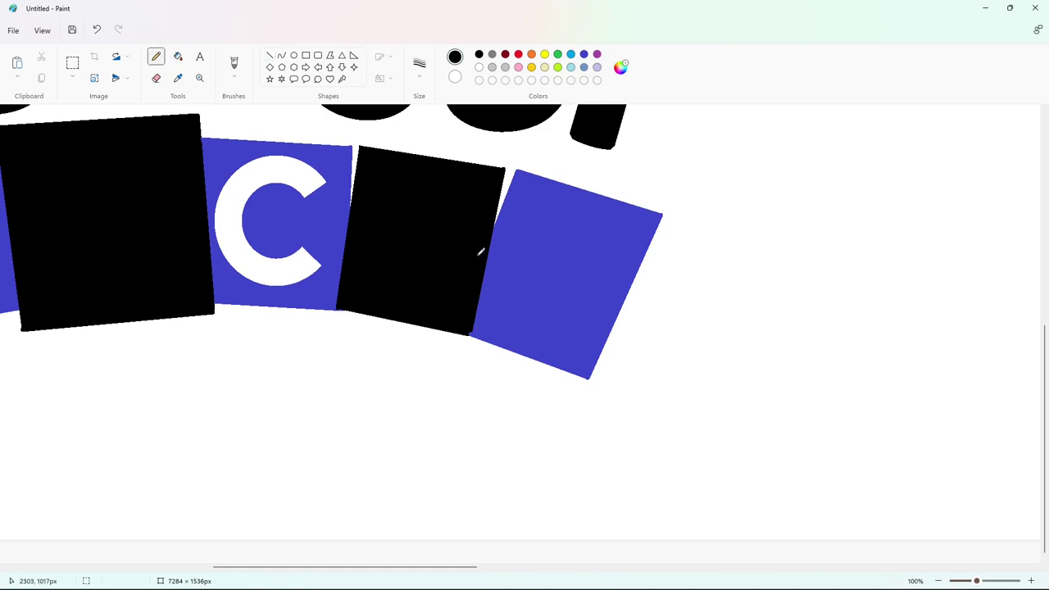
{"action": "left_click", "coordinate": [269, 57]}
{"action": "left_click_drag", "start_coordinate": [471, 324], "coordinate": [468, 339]}
{"action": "left_click", "coordinate": [511, 324]}
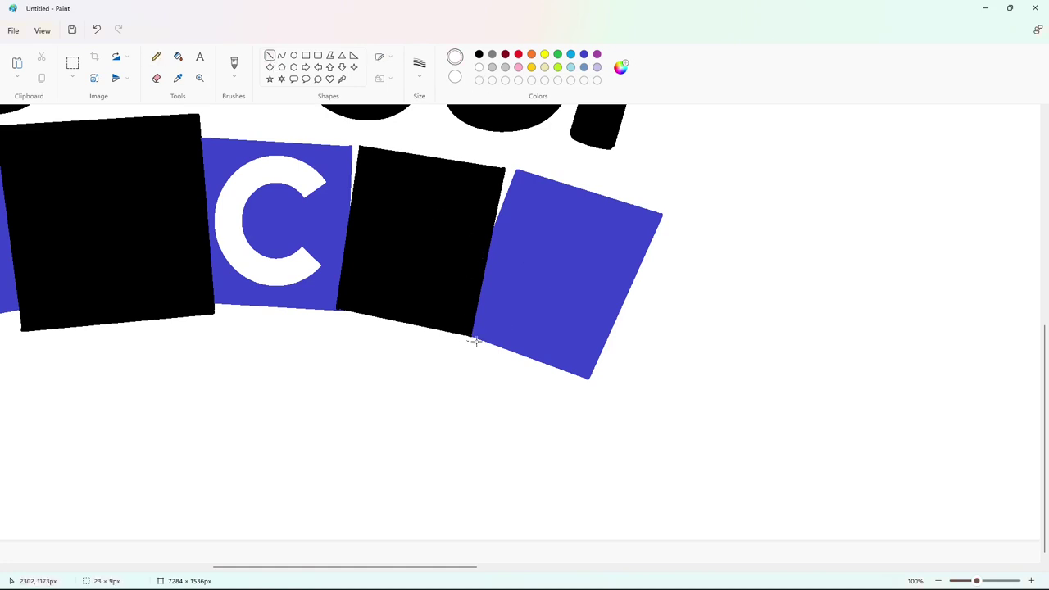
Outline a tilted letter K with thin white lines in the black fifth box
{"action": "key", "text": "e"}
{"action": "left_click", "coordinate": [268, 55]}
{"action": "left_click", "coordinate": [418, 66]}
{"action": "left_click", "coordinate": [381, 181]}
{"action": "left_click_drag", "start_coordinate": [379, 172], "coordinate": [363, 269]}
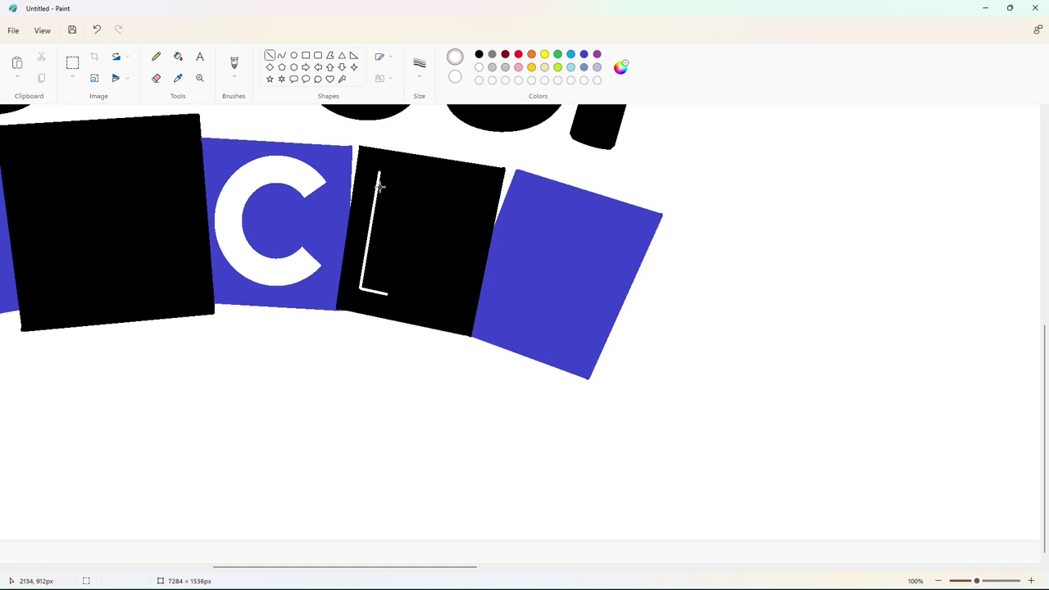
{"action": "mouse_move", "coordinate": [379, 172]}
{"action": "left_mouse_down"}
{"action": "mouse_move", "coordinate": [409, 173]}
{"action": "mouse_move", "coordinate": [387, 293]}
{"action": "left_mouse_up"}
{"action": "mouse_move", "coordinate": [402, 210]}
{"action": "left_mouse_down"}
{"action": "mouse_move", "coordinate": [439, 182]}
{"action": "mouse_move", "coordinate": [481, 187]}
{"action": "mouse_move", "coordinate": [396, 241]}
{"action": "mouse_move", "coordinate": [412, 297]}
{"action": "mouse_move", "coordinate": [447, 307]}
{"action": "mouse_move", "coordinate": [426, 221]}
{"action": "left_mouse_up"}
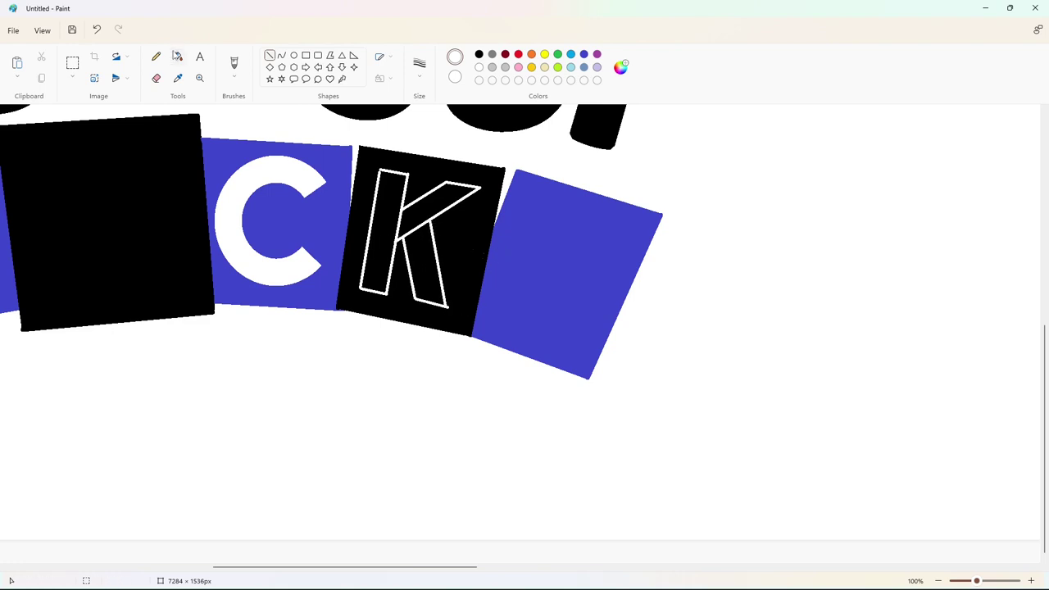
Try filling the K white, and undo the fill together with the letter's diagonal strokes
{"action": "left_click", "coordinate": [177, 56]}
{"action": "left_click", "coordinate": [383, 238]}
{"action": "left_click", "coordinate": [427, 266]}
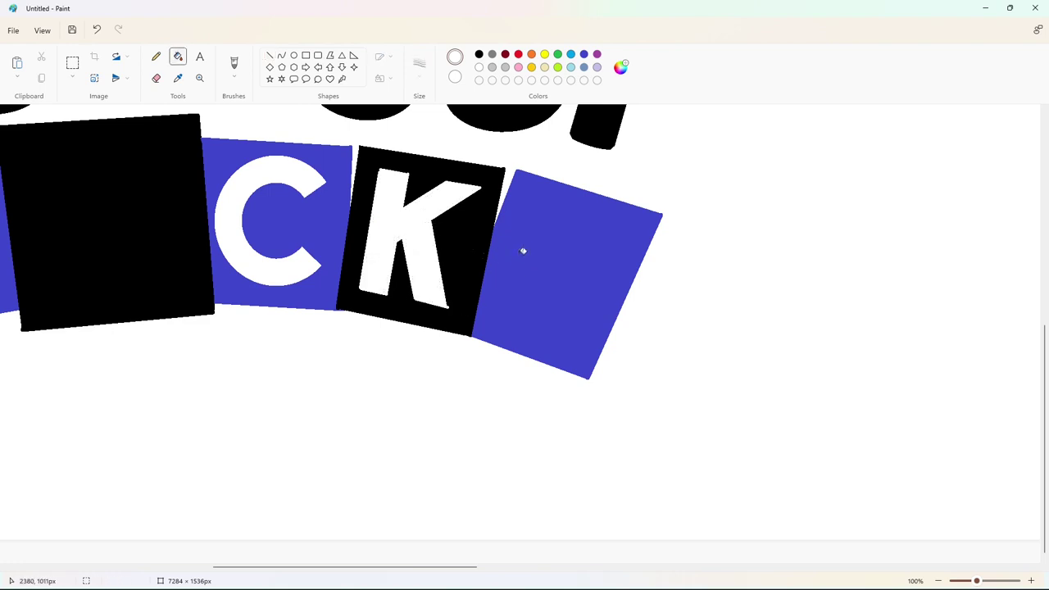
{"action": "key", "text": "ctrl+z"}
{"action": "key", "text": "ctrl+z"}
{"action": "key", "text": "ctrl+z"}
{"action": "key", "text": "ctrl+z"}
{"action": "key", "text": "ctrl+z"}
{"action": "key", "text": "ctrl+z"}
{"action": "key", "text": "ctrl+z"}
{"action": "key", "text": "ctrl+z"}
{"action": "key", "text": "ctrl+z"}
Redraw the K's diagonal arm and leg in white so that the leg slants further outward
{"action": "left_click", "coordinate": [269, 55]}
{"action": "mouse_move", "coordinate": [396, 224]}
{"action": "left_mouse_down"}
{"action": "mouse_move", "coordinate": [449, 183]}
{"action": "mouse_move", "coordinate": [475, 187]}
{"action": "mouse_move", "coordinate": [388, 264]}
{"action": "mouse_move", "coordinate": [423, 304]}
{"action": "mouse_move", "coordinate": [438, 259]}
{"action": "mouse_move", "coordinate": [429, 237]}
{"action": "left_mouse_up"}
{"action": "key", "text": "ctrl+z"}
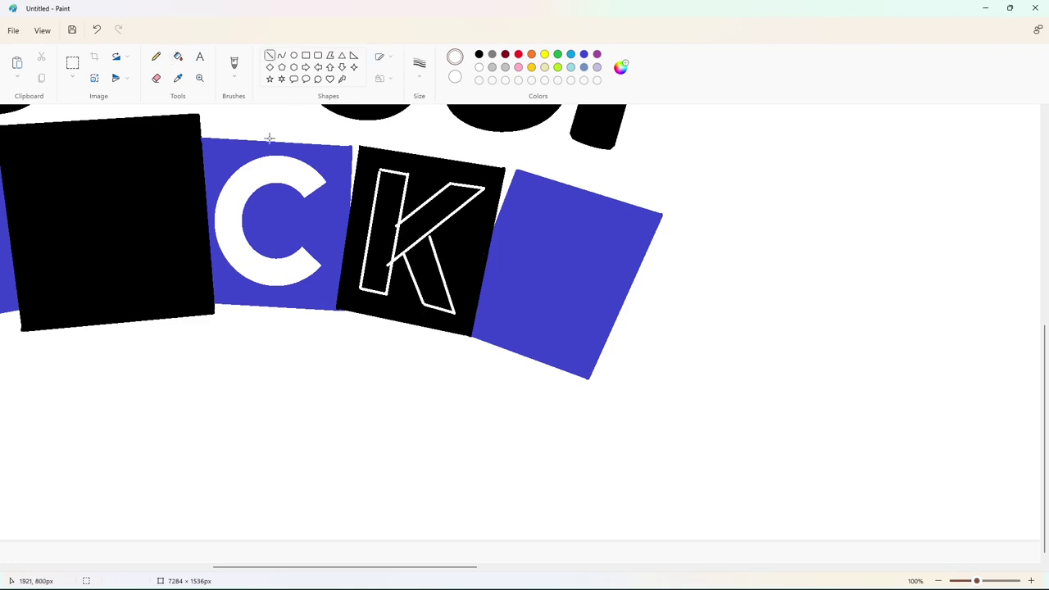
{"action": "key", "text": "ctrl+z"}
{"action": "left_click_drag", "start_coordinate": [455, 312], "coordinate": [426, 228]}
Fill the K's stem, arm and leg white
{"action": "left_click", "coordinate": [178, 57]}
{"action": "left_click", "coordinate": [386, 224]}
{"action": "left_click", "coordinate": [416, 227]}
{"action": "left_click", "coordinate": [427, 274]}
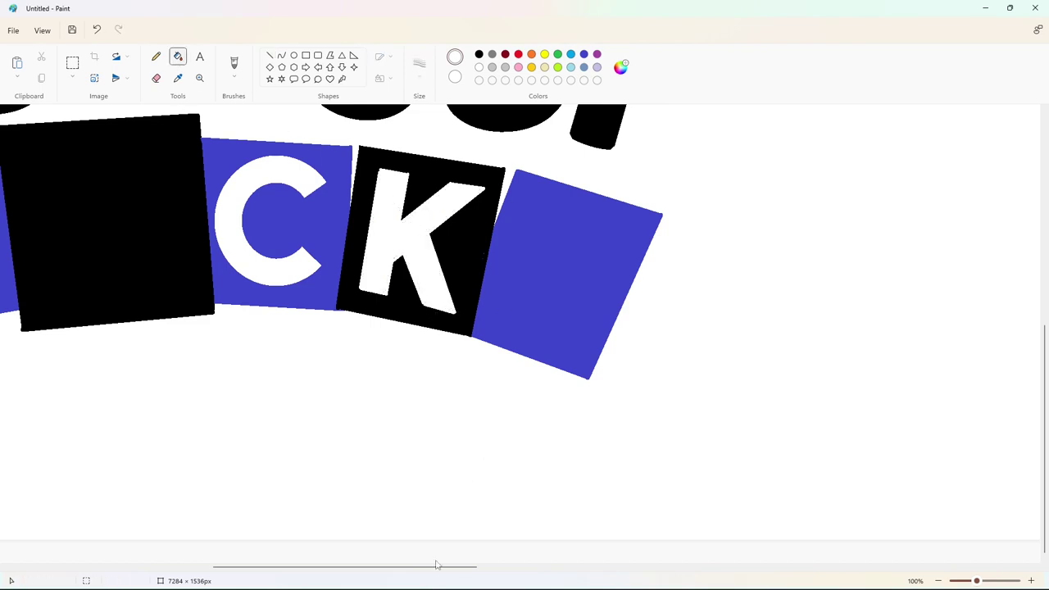
Outline the upper bowl and right side of a tilted letter S with white curves in the last indigo box
{"action": "left_click_drag", "start_coordinate": [438, 566], "coordinate": [460, 566]}
{"action": "left_click", "coordinate": [269, 55]}
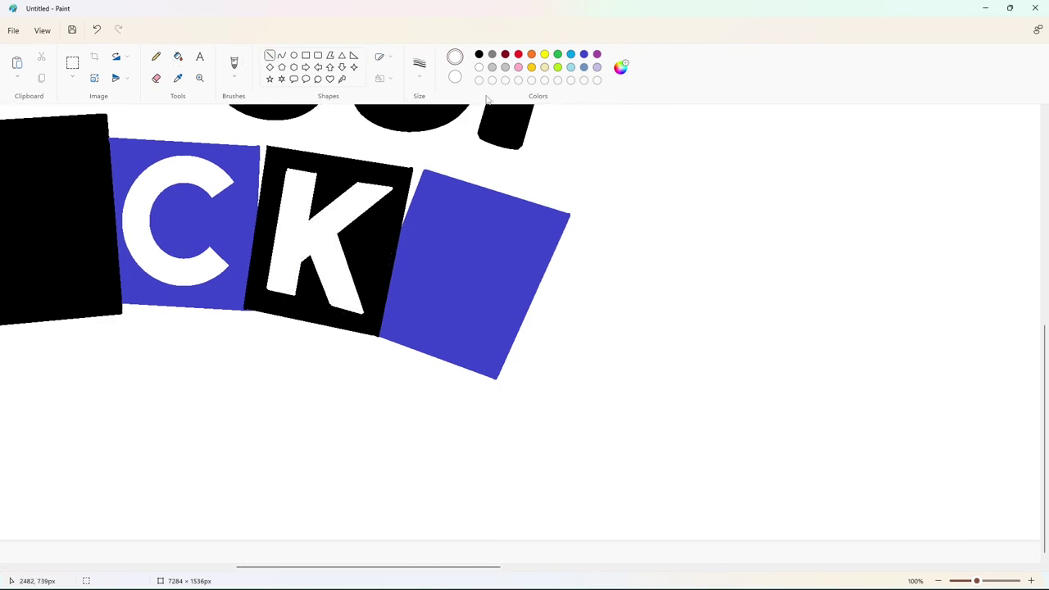
{"action": "left_click", "coordinate": [480, 54]}
{"action": "key", "text": "ctrl+z"}
{"action": "left_click", "coordinate": [281, 54]}
{"action": "mouse_move", "coordinate": [538, 233]}
{"action": "left_mouse_down"}
{"action": "mouse_move", "coordinate": [466, 202]}
{"action": "mouse_move", "coordinate": [440, 259]}
{"action": "mouse_move", "coordinate": [467, 242]}
{"action": "mouse_move", "coordinate": [494, 268]}
{"action": "mouse_move", "coordinate": [484, 337]}
{"action": "mouse_move", "coordinate": [405, 308]}
{"action": "left_mouse_up"}
{"action": "left_click", "coordinate": [529, 206]}
{"action": "left_click", "coordinate": [487, 192]}
{"action": "left_click", "coordinate": [443, 211]}
{"action": "left_click", "coordinate": [427, 237]}
{"action": "left_click", "coordinate": [503, 222]}
{"action": "left_click", "coordinate": [475, 219]}
{"action": "left_click", "coordinate": [468, 255]}
{"action": "left_click", "coordinate": [498, 264]}
{"action": "left_click", "coordinate": [503, 279]}
{"action": "left_click", "coordinate": [506, 315]}
{"action": "left_click", "coordinate": [567, 321]}
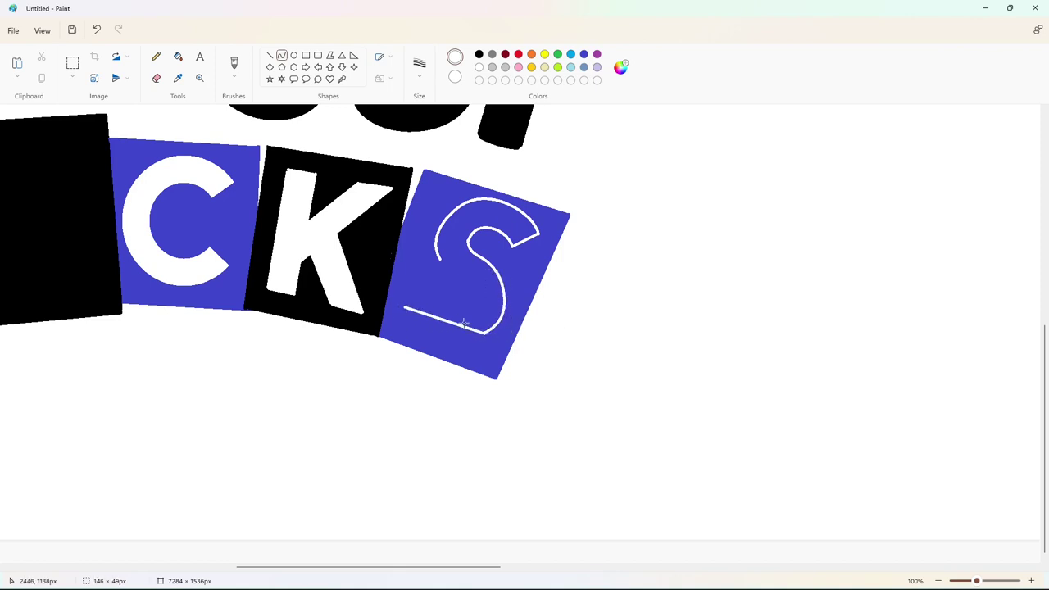
Close the S outline along its lower and left sides and fill the letter white
{"action": "left_click", "coordinate": [466, 334]}
{"action": "left_click", "coordinate": [416, 334]}
{"action": "left_click", "coordinate": [468, 280]}
{"action": "mouse_move", "coordinate": [440, 259]}
{"action": "left_mouse_down"}
{"action": "mouse_move", "coordinate": [470, 300]}
{"action": "mouse_move", "coordinate": [405, 307]}
{"action": "left_mouse_up"}
{"action": "left_click", "coordinate": [470, 279]}
{"action": "left_click", "coordinate": [270, 57]}
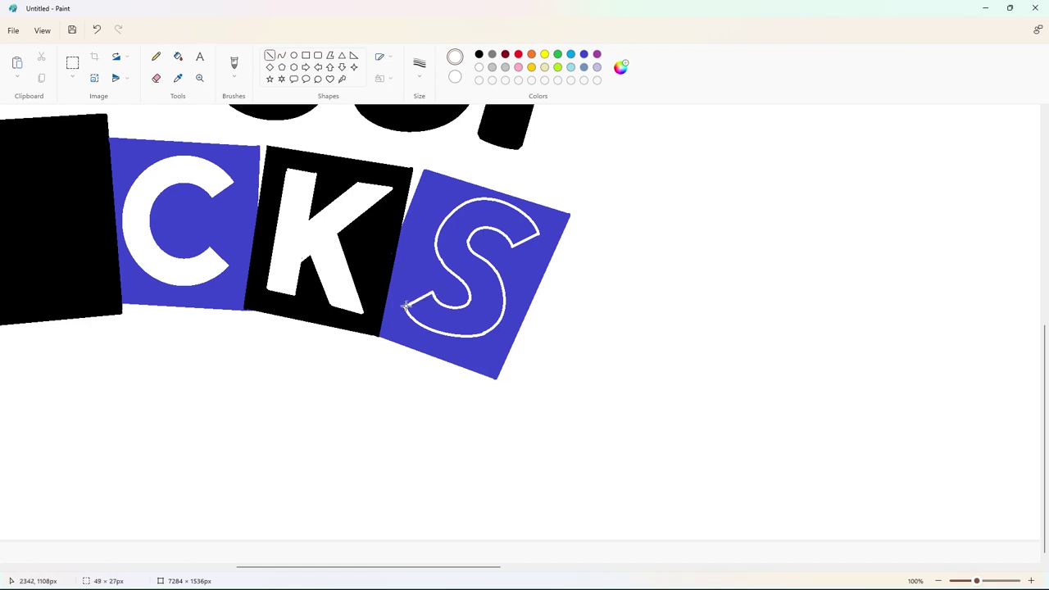
{"action": "left_click", "coordinate": [178, 57]}
{"action": "left_click", "coordinate": [472, 258]}
Draw a thick white circle about 175 × 186 px in the upper part of the black third box
{"action": "left_click", "coordinate": [938, 581]}
{"action": "left_click_drag", "start_coordinate": [699, 574], "coordinate": [529, 571]}
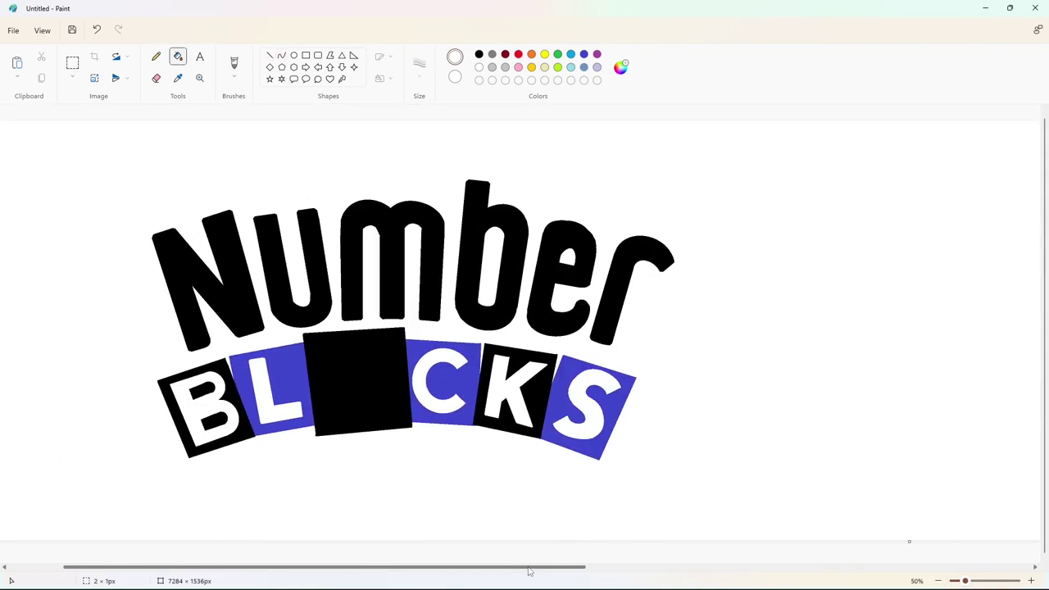
{"action": "left_click", "coordinate": [1031, 581]}
{"action": "scroll", "coordinate": [524, 467], "scroll_direction": "right", "scroll_amount": 3}
{"action": "scroll", "coordinate": [456, 473], "scroll_direction": "up", "scroll_amount": 1}
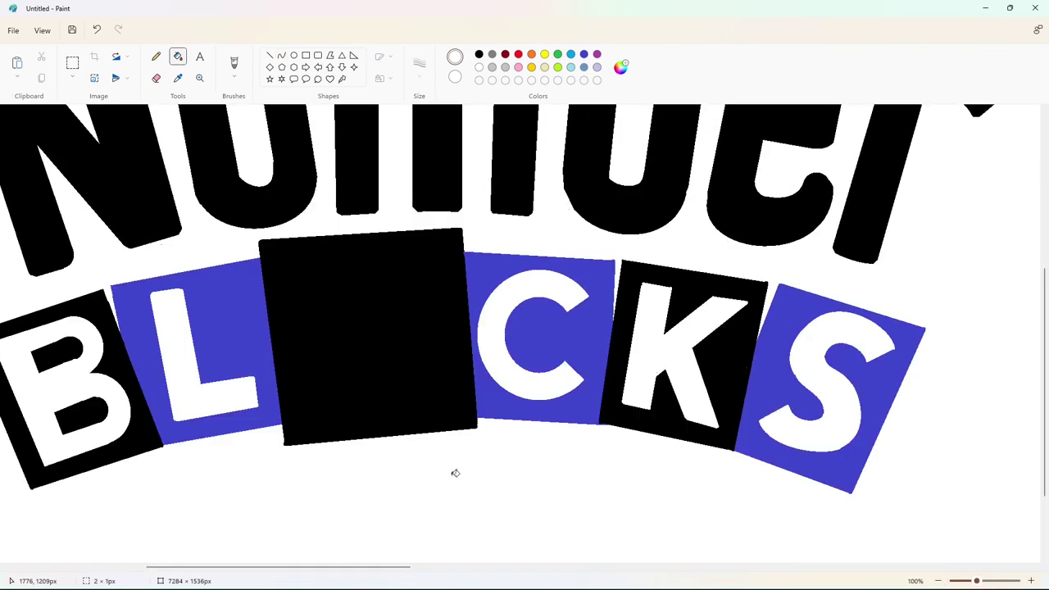
{"action": "left_click", "coordinate": [293, 54]}
{"action": "mouse_move", "coordinate": [325, 269]}
{"action": "left_mouse_down"}
{"action": "mouse_move", "coordinate": [396, 356]}
{"action": "mouse_move", "coordinate": [418, 367]}
{"action": "left_mouse_up"}
{"action": "left_click_drag", "start_coordinate": [383, 335], "coordinate": [373, 329]}
{"action": "key", "text": "ctrl+plus"}
{"action": "key", "text": "ctrl+plus"}
{"action": "key", "text": "ctrl+plus"}
{"action": "key", "text": "ctrl+plus"}
{"action": "key", "text": "ctrl+plus"}
{"action": "key", "text": "ctrl+plus"}
{"action": "key", "text": "ctrl+plus"}
{"action": "key", "text": "ctrl+plus"}
{"action": "key", "text": "ctrl+plus"}
{"action": "key", "text": "ctrl+plus"}
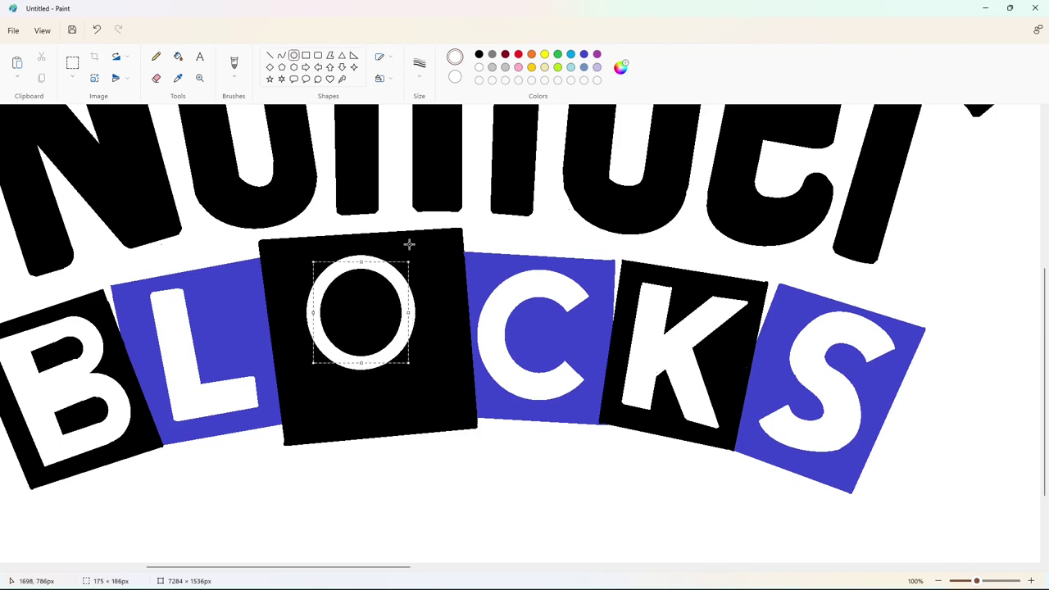
Enlarge and reposition the thick circle, and draw a smaller thin white circle inside it
{"action": "left_click_drag", "start_coordinate": [409, 262], "coordinate": [419, 255]}
{"action": "left_click_drag", "start_coordinate": [371, 300], "coordinate": [371, 306]}
{"action": "left_click_drag", "start_coordinate": [418, 260], "coordinate": [426, 255]}
{"action": "left_click_drag", "start_coordinate": [382, 313], "coordinate": [377, 314]}
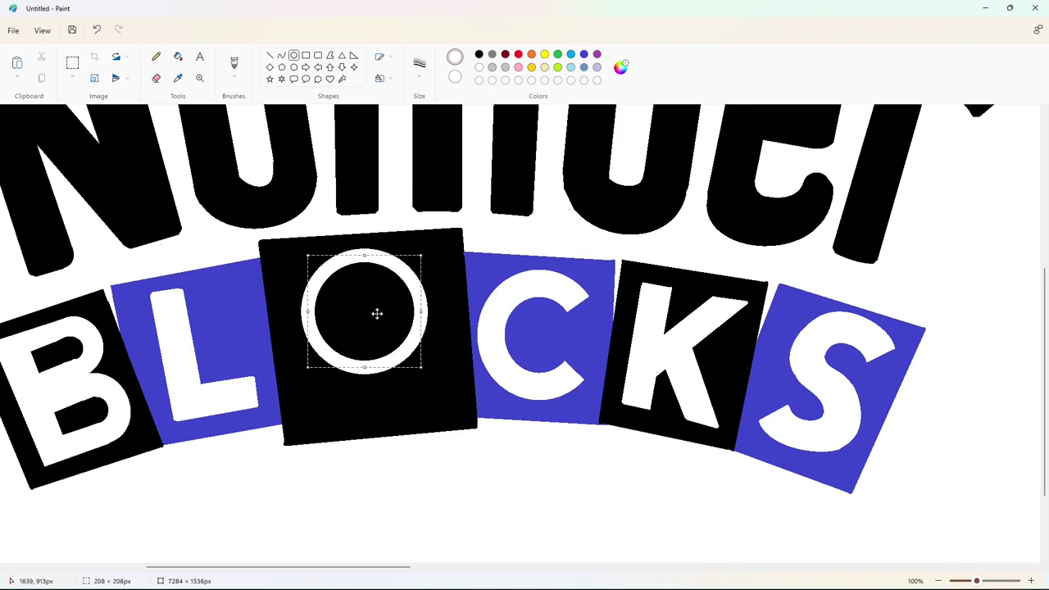
{"action": "left_click_drag", "start_coordinate": [421, 255], "coordinate": [425, 250]}
{"action": "left_click", "coordinate": [481, 298]}
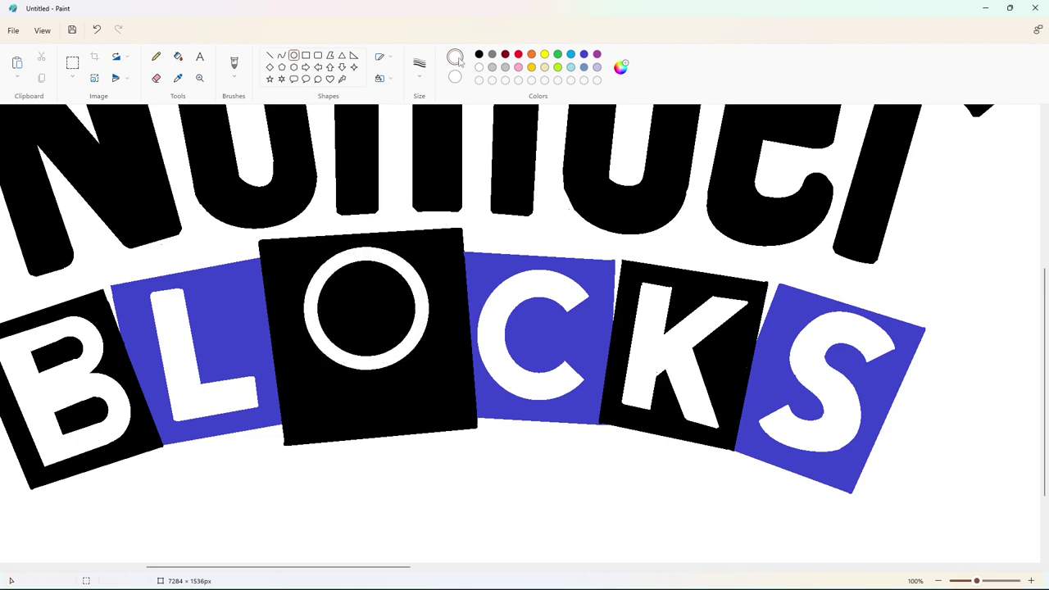
{"action": "mouse_move", "coordinate": [342, 287]}
{"action": "left_mouse_down"}
{"action": "mouse_move", "coordinate": [393, 339]}
{"action": "mouse_move", "coordinate": [369, 312]}
{"action": "left_mouse_up"}
{"action": "left_click", "coordinate": [464, 313]}
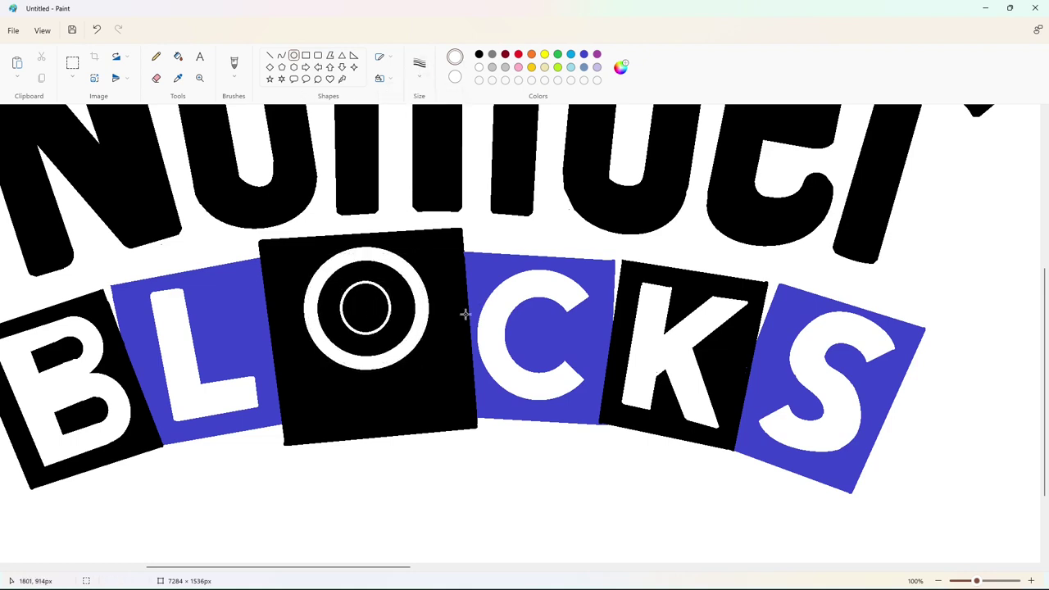
Draw a thick indigo curve below the circle as the upper edge of a smiling mouth
{"action": "left_click", "coordinate": [584, 54]}
{"action": "left_click", "coordinate": [282, 55]}
{"action": "mouse_move", "coordinate": [357, 424]}
{"action": "left_mouse_down"}
{"action": "mouse_move", "coordinate": [434, 395]}
{"action": "mouse_move", "coordinate": [403, 410]}
{"action": "mouse_move", "coordinate": [429, 377]}
{"action": "left_mouse_up"}
{"action": "left_click", "coordinate": [380, 421]}
{"action": "left_click", "coordinate": [412, 420]}
{"action": "key", "text": "ctrl+plus"}
{"action": "key", "text": "ctrl+plus"}
{"action": "key", "text": "ctrl+plus"}
{"action": "key", "text": "ctrl+plus"}
{"action": "key", "text": "ctrl+plus"}
{"action": "key", "text": "ctrl+plus"}
{"action": "key", "text": "ctrl+plus"}
{"action": "key", "text": "ctrl+plus"}
{"action": "left_click", "coordinate": [484, 405]}
Close the mouth with a thick indigo curve bulging below the third box's bottom edge
{"action": "left_click", "coordinate": [370, 465]}
{"action": "left_click", "coordinate": [440, 451]}
{"action": "left_click_drag", "start_coordinate": [440, 452], "coordinate": [441, 449]}
{"action": "left_click", "coordinate": [534, 447]}
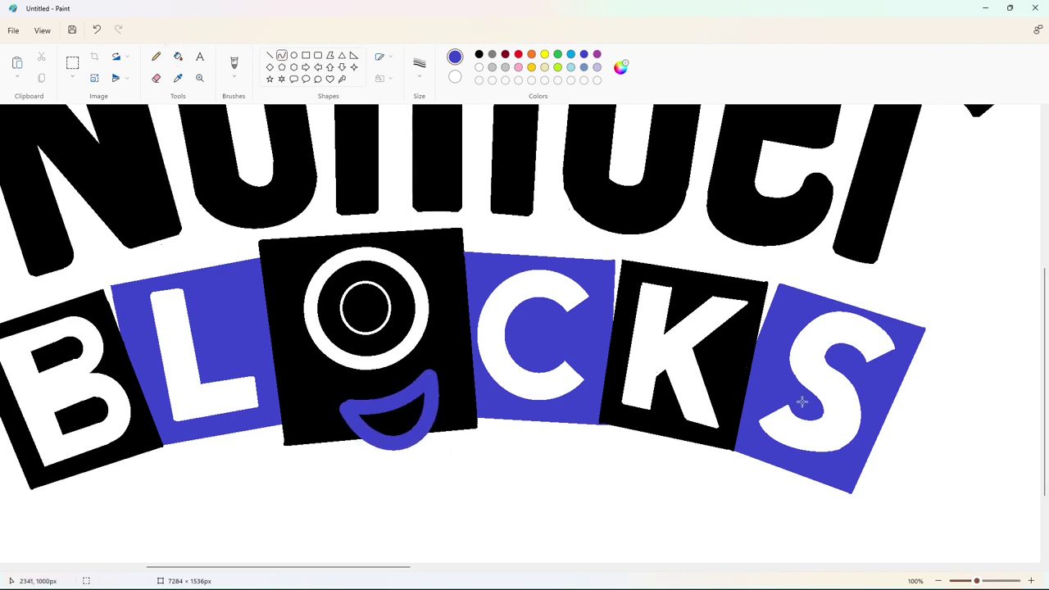
Draw a thin purple curve across the mouth opening, parallel to its upper edge
{"action": "left_click", "coordinate": [1031, 581]}
{"action": "left_click_drag", "start_coordinate": [246, 567], "coordinate": [282, 567]}
{"action": "left_click", "coordinate": [596, 55]}
{"action": "left_click", "coordinate": [270, 55]}
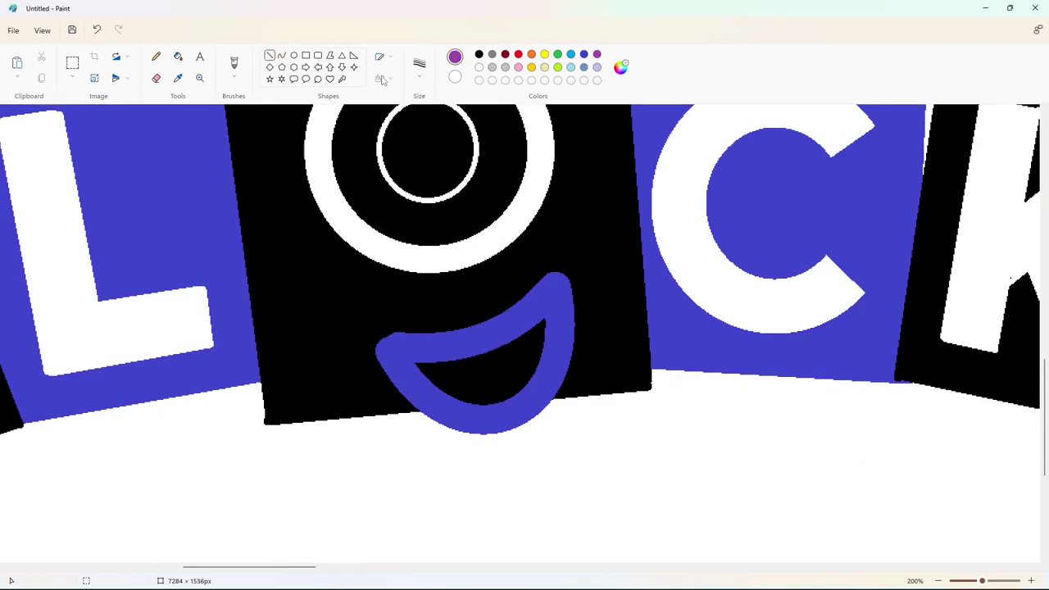
{"action": "left_click", "coordinate": [420, 67]}
{"action": "left_click", "coordinate": [421, 177]}
{"action": "mouse_move", "coordinate": [447, 373]}
{"action": "left_mouse_down"}
{"action": "mouse_move", "coordinate": [554, 333]}
{"action": "mouse_move", "coordinate": [463, 372]}
{"action": "mouse_move", "coordinate": [552, 333]}
{"action": "mouse_move", "coordinate": [485, 367]}
{"action": "left_mouse_up"}
{"action": "key", "text": "ctrl+z"}
{"action": "left_click", "coordinate": [282, 56]}
{"action": "left_click", "coordinate": [515, 364]}
{"action": "left_click", "coordinate": [552, 386]}
Draw a second thin purple curve lower in the mouth opening, following the first one
{"action": "left_click_drag", "start_coordinate": [454, 399], "coordinate": [550, 368]}
{"action": "left_click", "coordinate": [485, 395]}
{"action": "left_click", "coordinate": [520, 385]}
{"action": "left_click", "coordinate": [571, 396]}
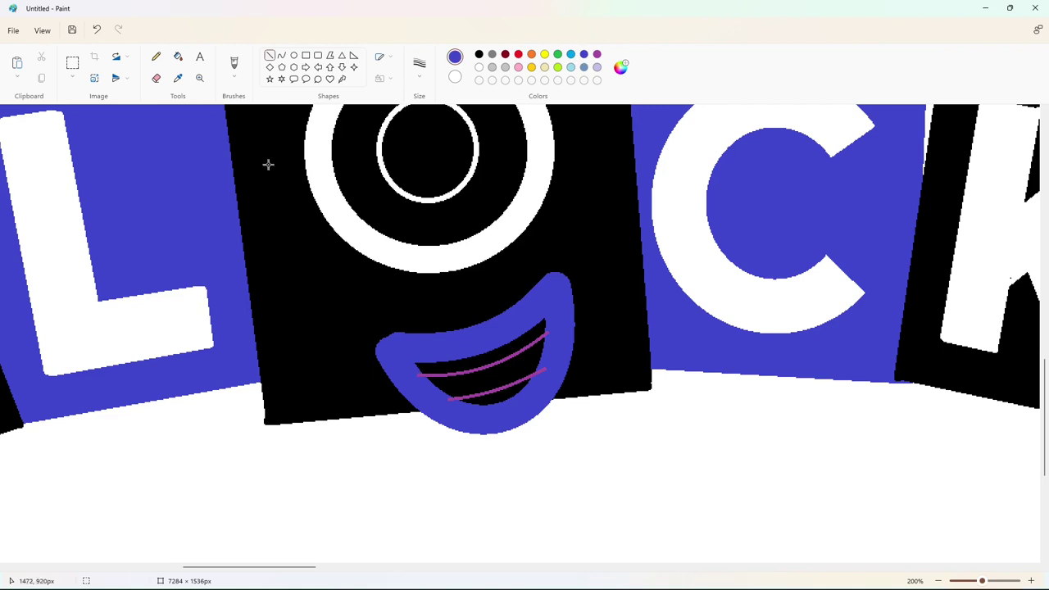
Fill the upper and lower bands of the mouth opening, including the thin purple curves, with white
{"action": "left_click", "coordinate": [177, 56]}
{"action": "left_click", "coordinate": [479, 67]}
{"action": "left_click", "coordinate": [491, 373]}
{"action": "key", "text": "ctrl+z"}
{"action": "left_click", "coordinate": [491, 358]}
{"action": "left_click", "coordinate": [494, 366]}
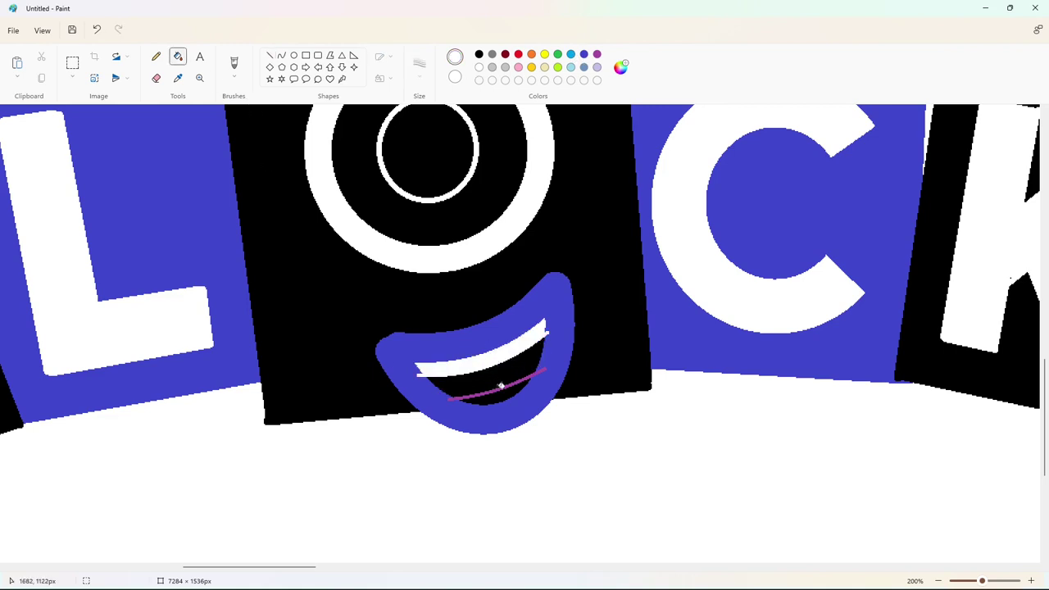
{"action": "left_click", "coordinate": [501, 388]}
{"action": "left_click", "coordinate": [493, 396]}
Patch the white line ends that overlap the mouth's right outline with indigo
{"action": "left_click", "coordinate": [584, 54]}
{"action": "left_click", "coordinate": [269, 56]}
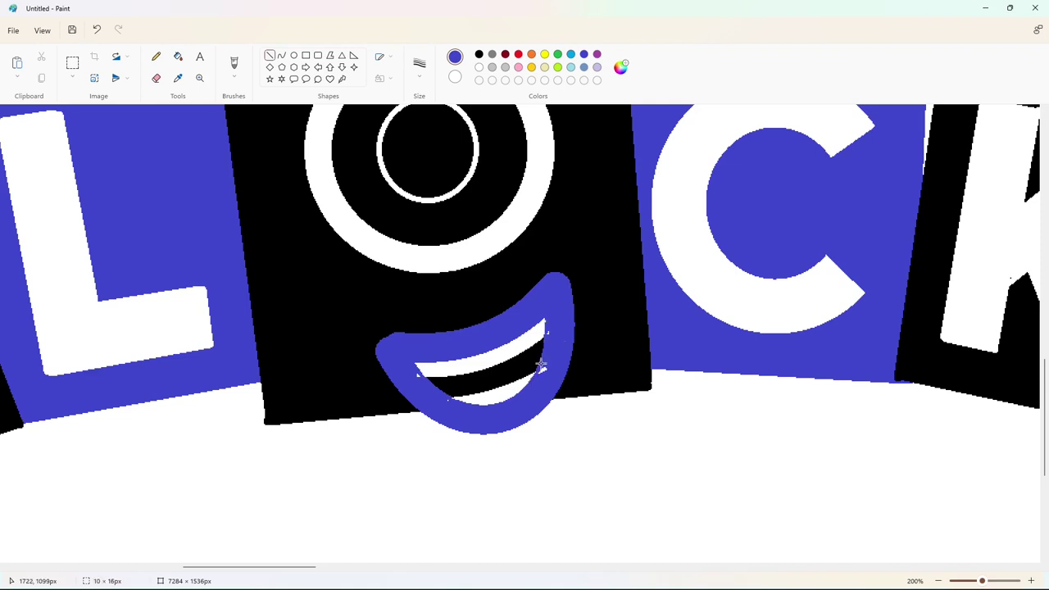
{"action": "left_click", "coordinate": [180, 55]}
{"action": "left_click", "coordinate": [156, 56]}
{"action": "scroll", "coordinate": [668, 449], "scroll_direction": "down", "scroll_amount": 3}
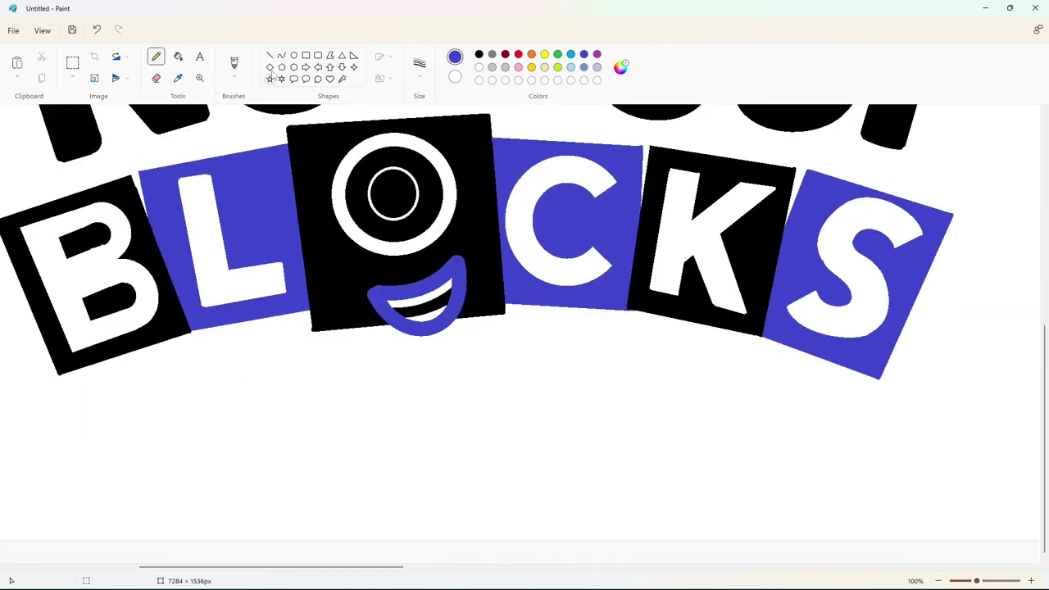
Draw two purple circle outlines below the third box, the left one lower than the right, for the feet
{"action": "left_click", "coordinate": [597, 54]}
{"action": "left_click", "coordinate": [294, 55]}
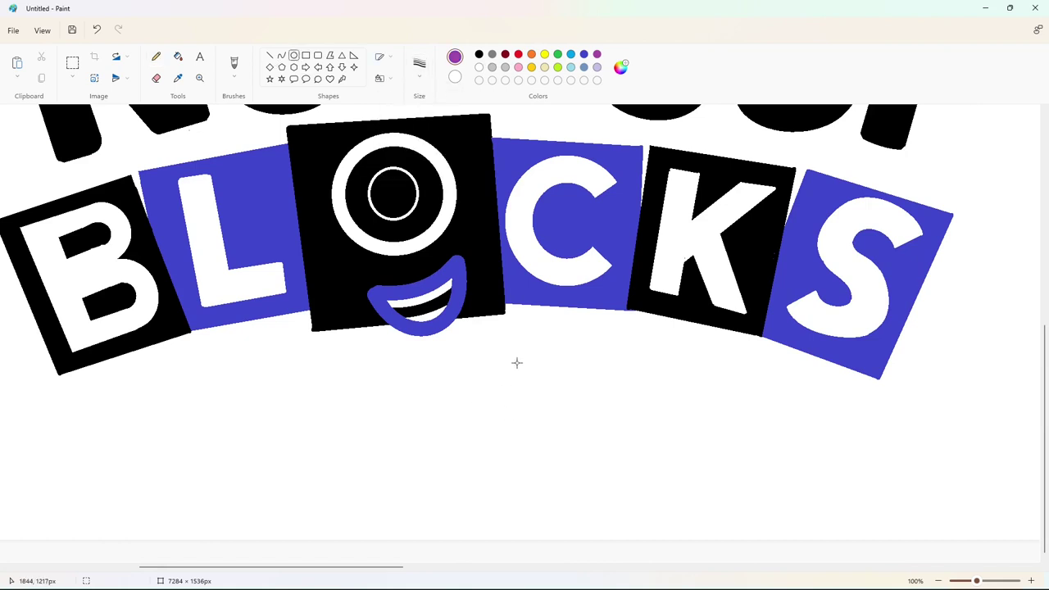
{"action": "mouse_move", "coordinate": [516, 363]}
{"action": "left_mouse_down"}
{"action": "mouse_move", "coordinate": [564, 412]}
{"action": "mouse_move", "coordinate": [534, 379]}
{"action": "left_mouse_up"}
{"action": "left_click", "coordinate": [370, 463]}
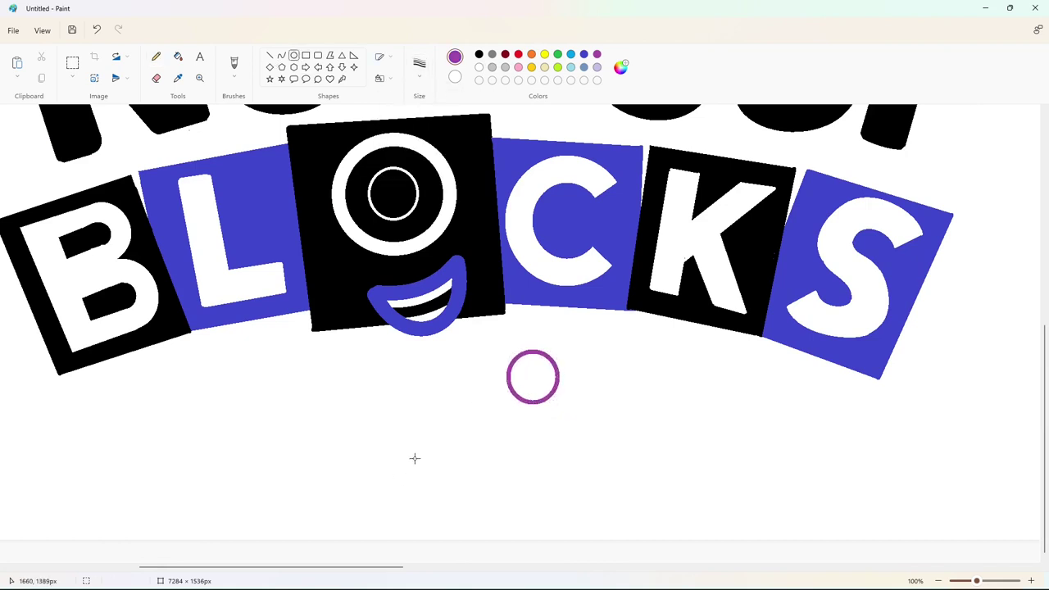
{"action": "left_click_drag", "start_coordinate": [414, 458], "coordinate": [468, 510]}
{"action": "mouse_move", "coordinate": [443, 488]}
{"action": "left_mouse_down"}
{"action": "mouse_move", "coordinate": [525, 382]}
{"action": "mouse_move", "coordinate": [436, 459]}
{"action": "left_mouse_up"}
{"action": "left_click", "coordinate": [574, 474]}
Draw two purple circles about 80 px wide for the hands, over the "m" foot and above the L box
{"action": "scroll", "coordinate": [573, 474], "scroll_direction": "up", "scroll_amount": 2}
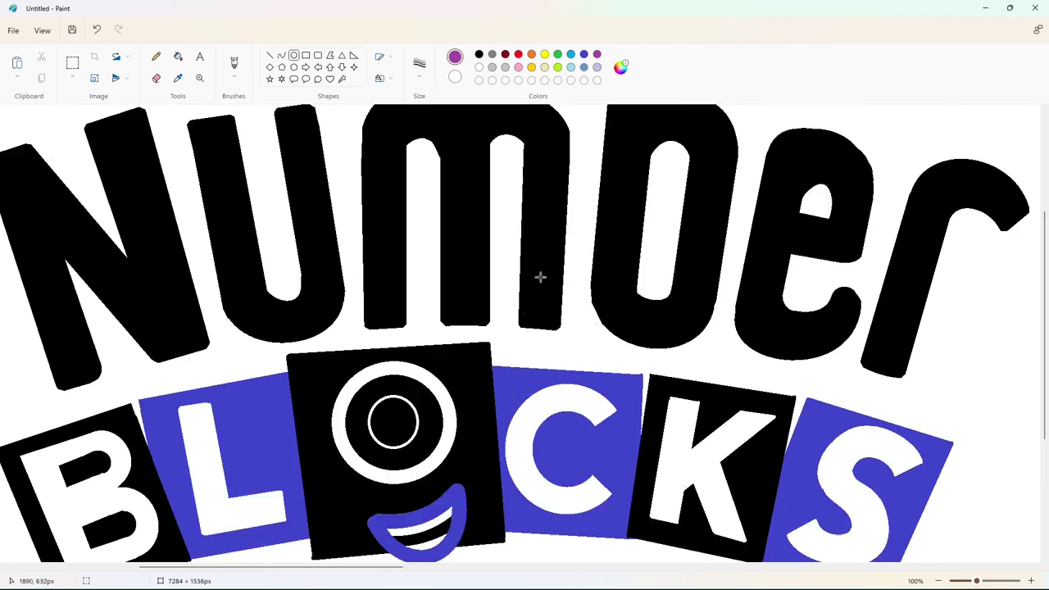
{"action": "left_click_drag", "start_coordinate": [522, 300], "coordinate": [565, 347]}
{"action": "scroll", "coordinate": [610, 374], "scroll_direction": "down", "scroll_amount": 1}
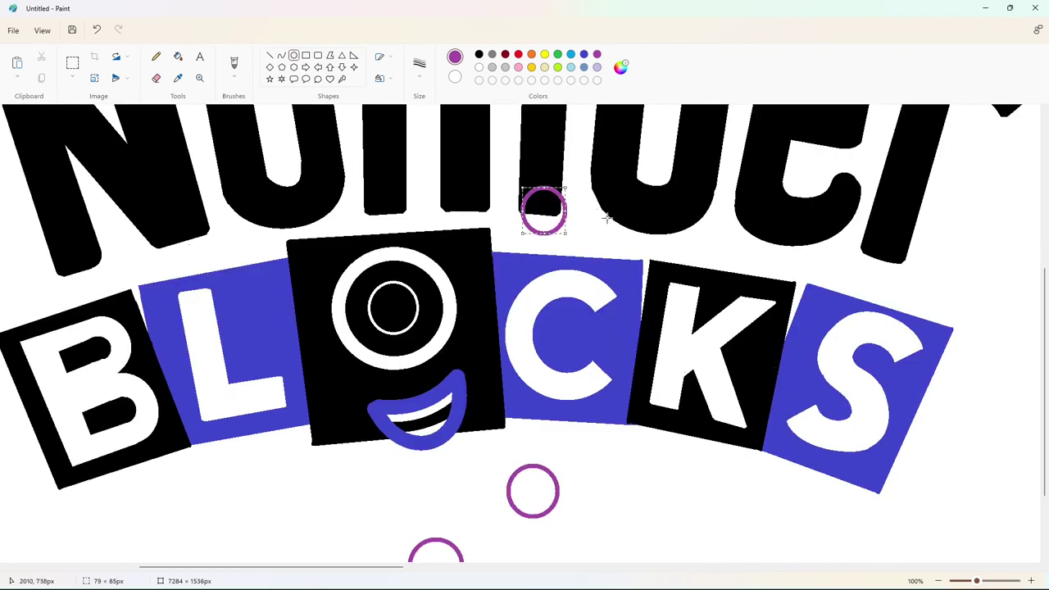
{"action": "left_click_drag", "start_coordinate": [566, 233], "coordinate": [570, 236]}
{"action": "left_click_drag", "start_coordinate": [545, 215], "coordinate": [535, 215]}
{"action": "left_click", "coordinate": [302, 205]}
{"action": "mouse_move", "coordinate": [210, 215]}
{"action": "left_mouse_down"}
{"action": "mouse_move", "coordinate": [258, 260]}
{"action": "mouse_move", "coordinate": [265, 223]}
{"action": "mouse_move", "coordinate": [231, 253]}
{"action": "left_mouse_up"}
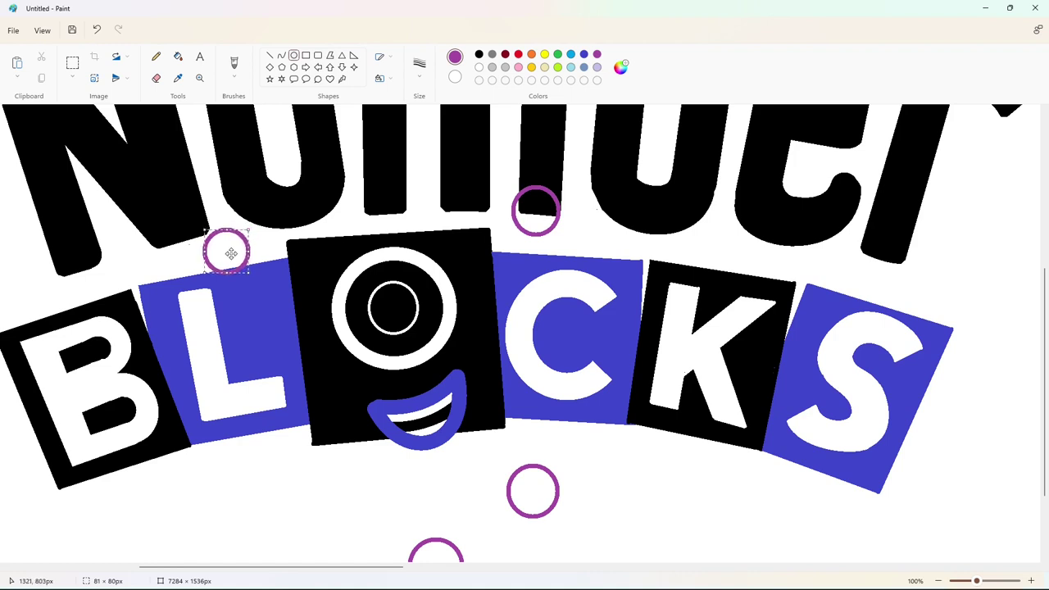
Fill all four hand and foot circles with purple
{"action": "left_click", "coordinate": [178, 55]}
{"action": "left_click", "coordinate": [226, 250]}
{"action": "left_click", "coordinate": [536, 210]}
{"action": "left_click", "coordinate": [534, 492]}
{"action": "left_click", "coordinate": [436, 547]}
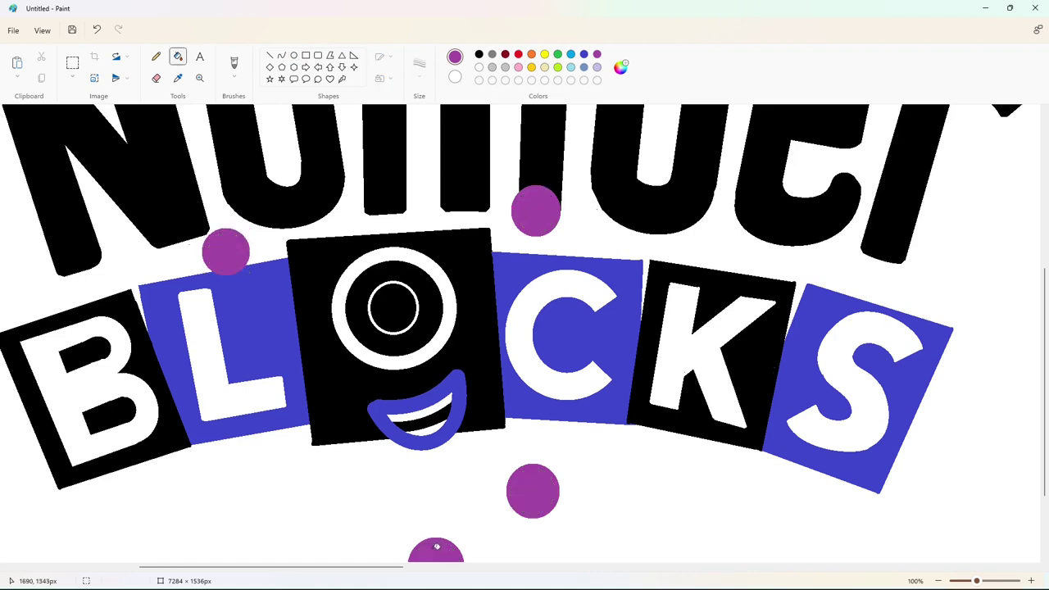
{"action": "left_click", "coordinate": [492, 54]}
{"action": "left_click", "coordinate": [257, 339]}
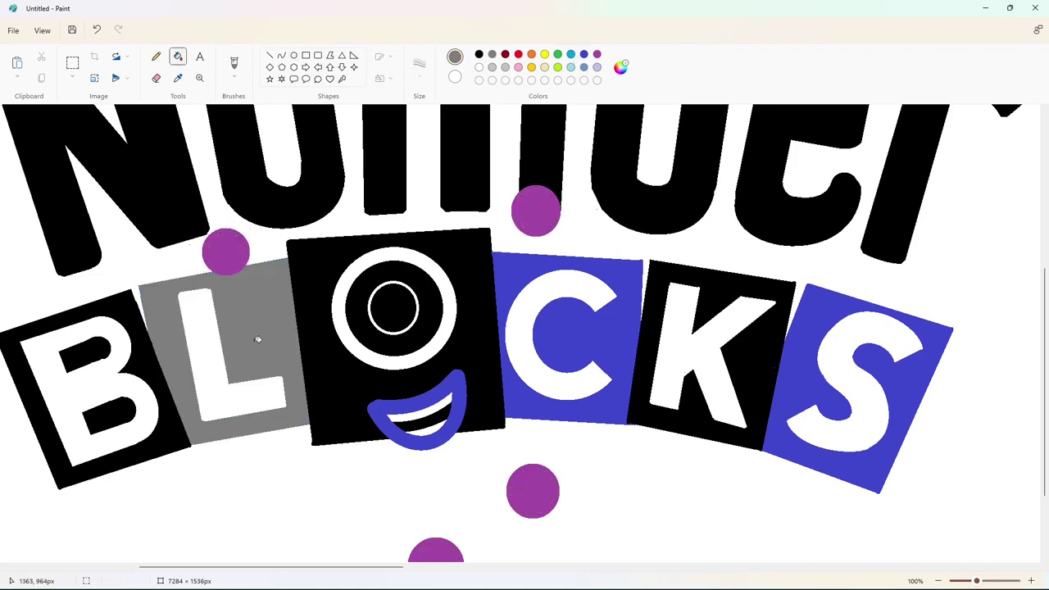
{"action": "key", "text": "ctrl+z"}
Recolour the background of the L box green
{"action": "left_click", "coordinate": [558, 56]}
{"action": "left_click", "coordinate": [262, 299]}
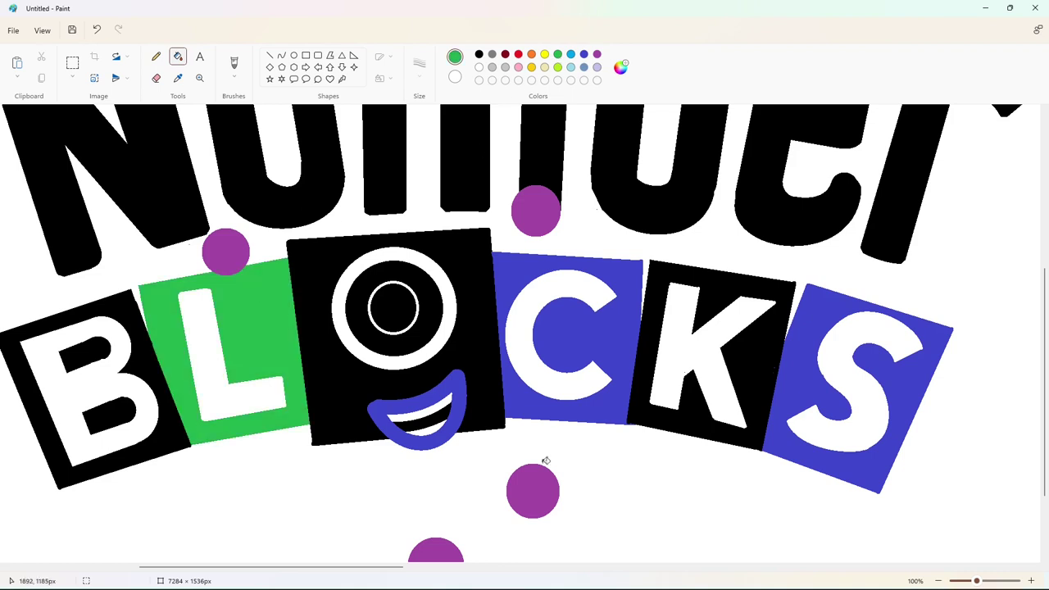
Draw two purple curves joining the right foot circle to the bottom edge of the third box
{"action": "scroll", "coordinate": [731, 495], "scroll_direction": "down", "scroll_amount": 3}
{"action": "left_click", "coordinate": [1031, 581]}
{"action": "left_click_drag", "start_coordinate": [238, 567], "coordinate": [303, 567]}
{"action": "left_click", "coordinate": [281, 56]}
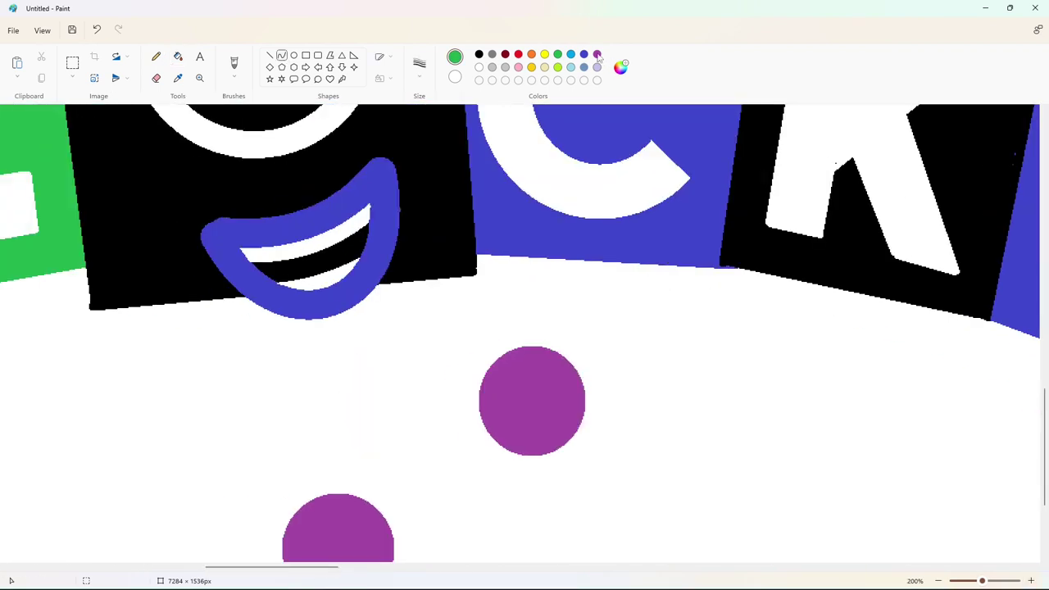
{"action": "left_click", "coordinate": [597, 54]}
{"action": "left_click_drag", "start_coordinate": [553, 354], "coordinate": [428, 273]}
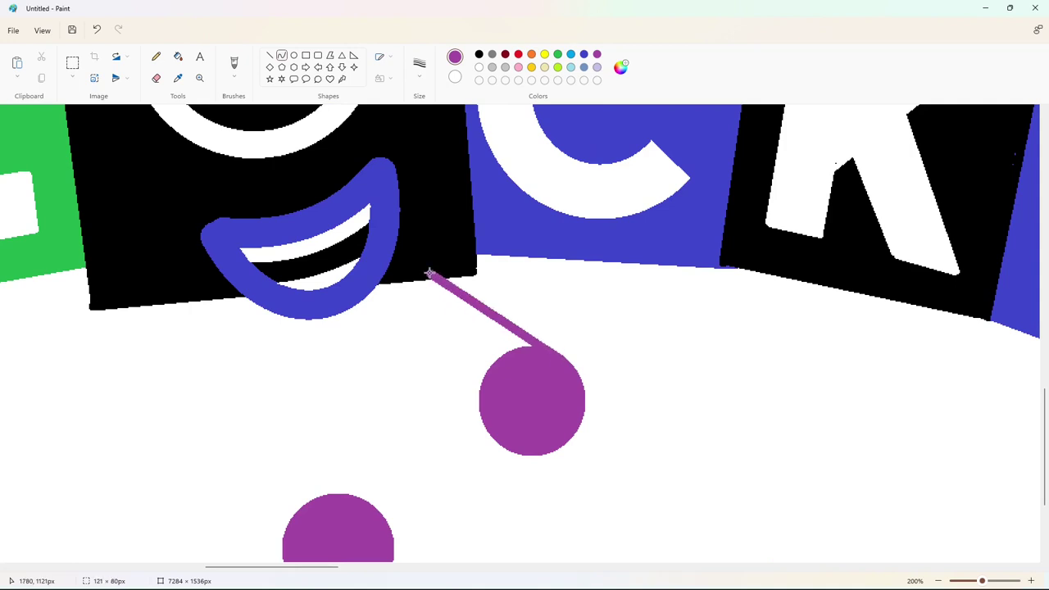
{"action": "left_click_drag", "start_coordinate": [534, 341], "coordinate": [493, 302]}
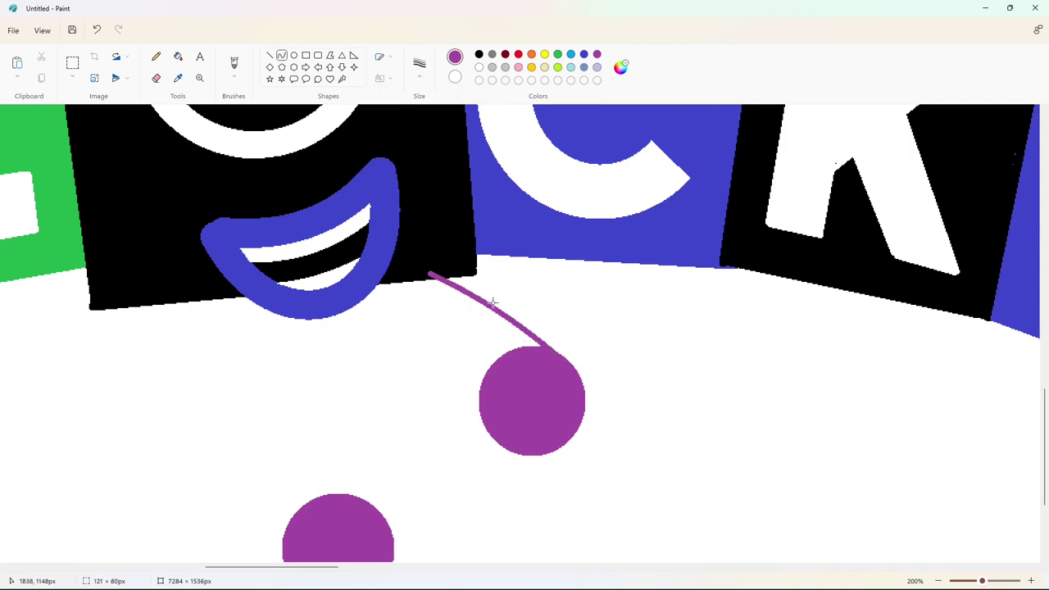
{"action": "left_click_drag", "start_coordinate": [492, 425], "coordinate": [399, 277]}
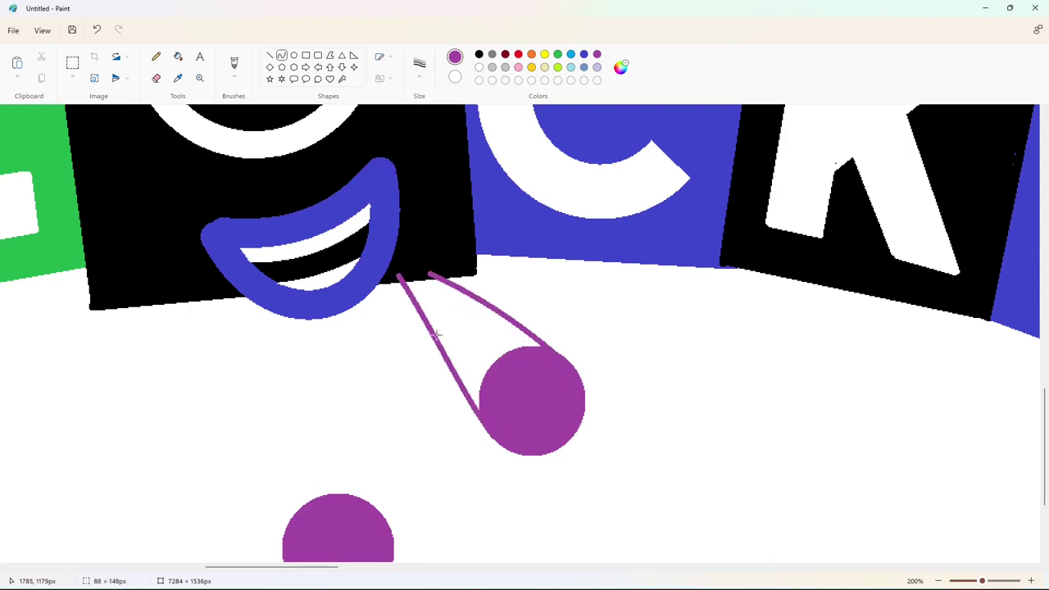
Fill the right leg purple and cover its curve ends inside the third box with black
{"action": "left_click", "coordinate": [177, 56]}
{"action": "left_click", "coordinate": [467, 392]}
{"action": "left_click", "coordinate": [269, 55]}
{"action": "left_click", "coordinate": [480, 54]}
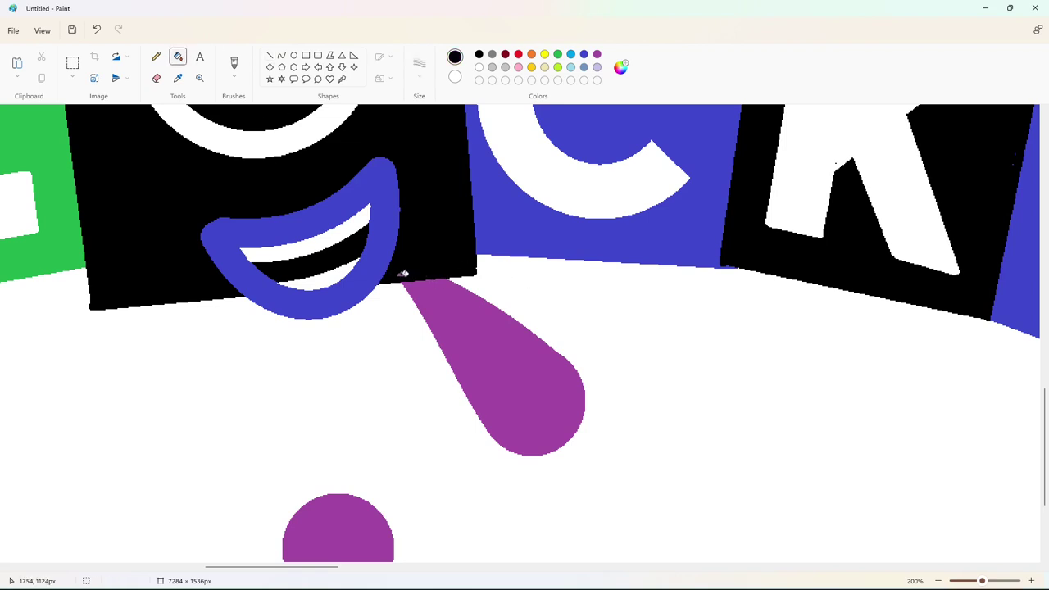
Draw two long purple curves joining the left foot circle to the bottom edge of the third box
{"action": "left_click_drag", "start_coordinate": [313, 567], "coordinate": [304, 573]}
{"action": "scroll", "coordinate": [304, 508], "scroll_direction": "down", "scroll_amount": 2}
{"action": "left_click", "coordinate": [282, 55]}
{"action": "left_click", "coordinate": [596, 54]}
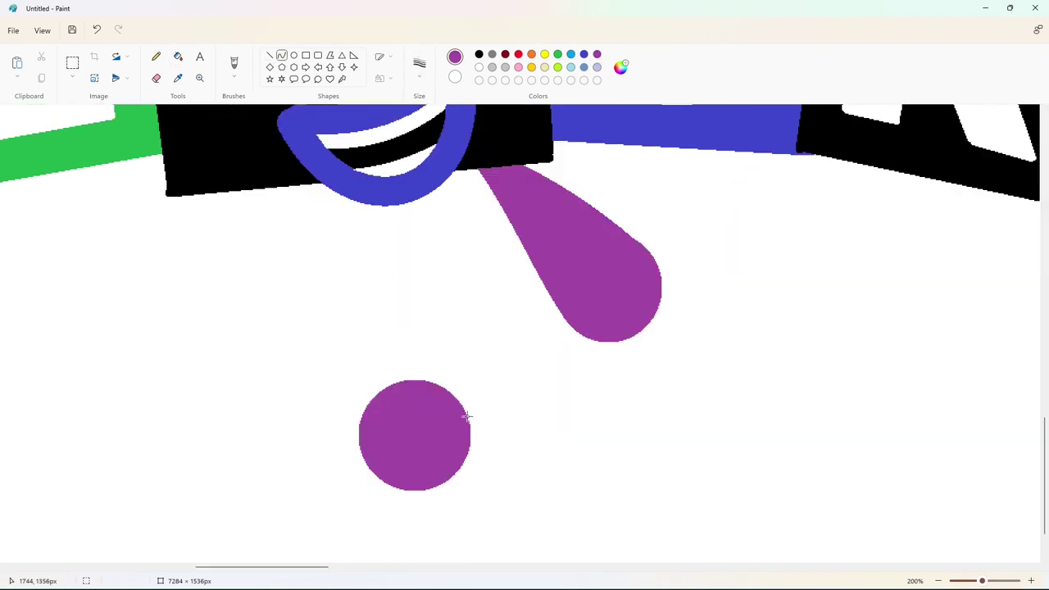
{"action": "mouse_move", "coordinate": [466, 416]}
{"action": "left_mouse_down"}
{"action": "mouse_move", "coordinate": [285, 173]}
{"action": "mouse_move", "coordinate": [306, 180]}
{"action": "left_mouse_up"}
{"action": "left_click_drag", "start_coordinate": [398, 336], "coordinate": [427, 337]}
{"action": "left_click", "coordinate": [344, 262]}
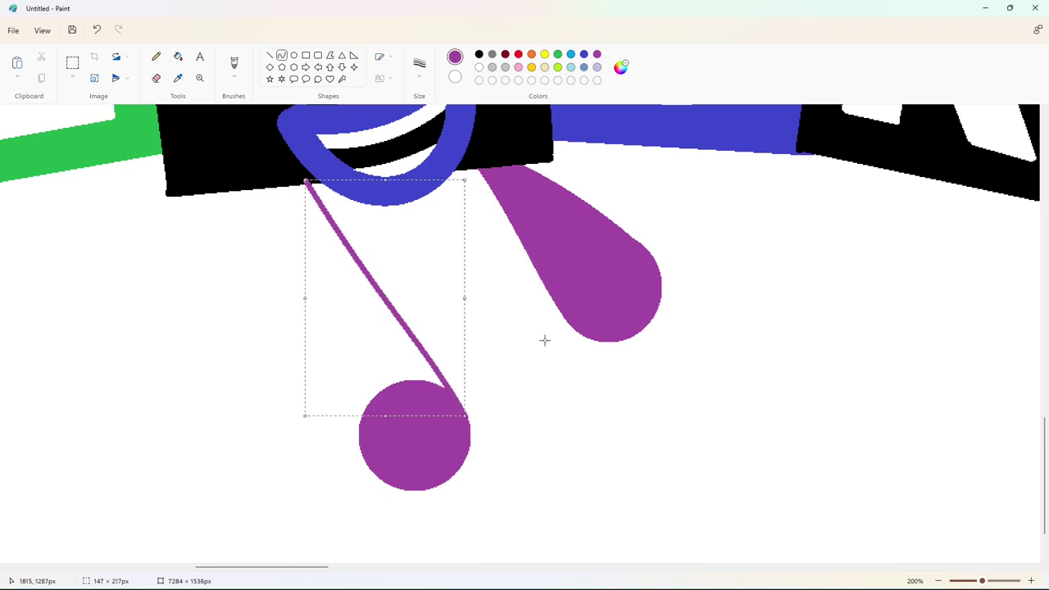
{"action": "left_click", "coordinate": [367, 452]}
{"action": "left_click_drag", "start_coordinate": [368, 468], "coordinate": [264, 177]}
{"action": "left_click_drag", "start_coordinate": [329, 362], "coordinate": [334, 362]}
{"action": "left_click", "coordinate": [509, 331]}
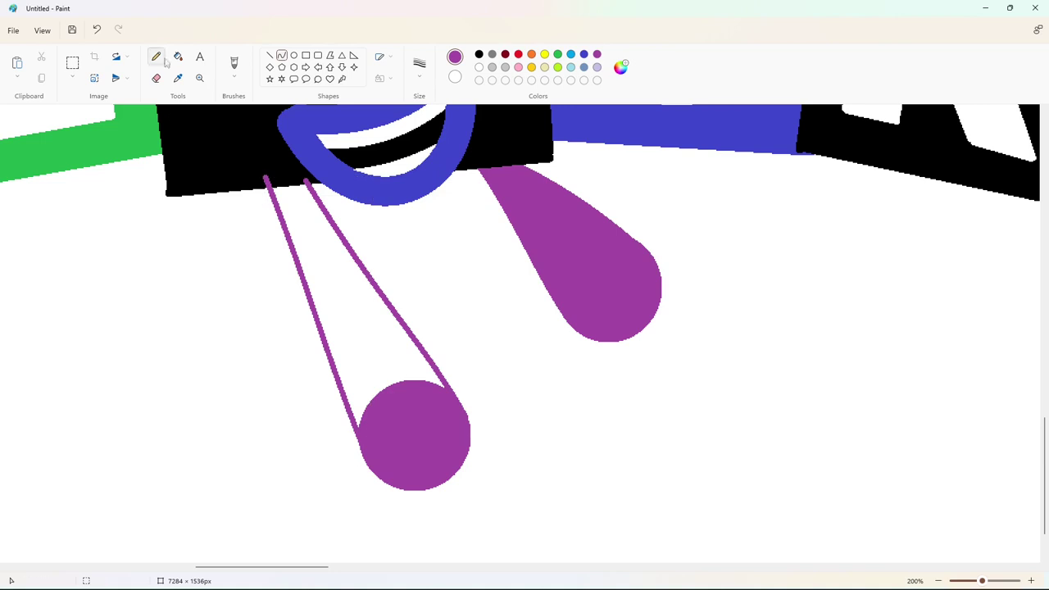
Fill the left leg purple and cover its curve ends inside the third box with black
{"action": "left_click", "coordinate": [178, 57]}
{"action": "left_click", "coordinate": [313, 251]}
{"action": "left_click", "coordinate": [270, 56]}
{"action": "scroll", "coordinate": [513, 450], "scroll_direction": "up", "scroll_amount": 3}
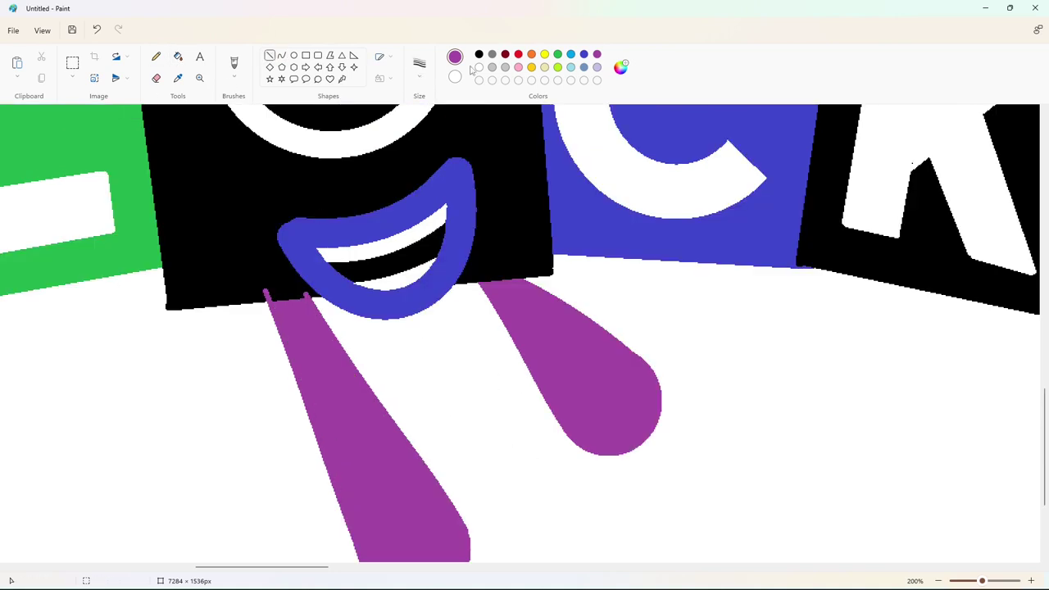
{"action": "left_click", "coordinate": [478, 54]}
{"action": "left_click_drag", "start_coordinate": [296, 294], "coordinate": [309, 294]}
{"action": "left_click", "coordinate": [177, 56]}
{"action": "left_click", "coordinate": [265, 291]}
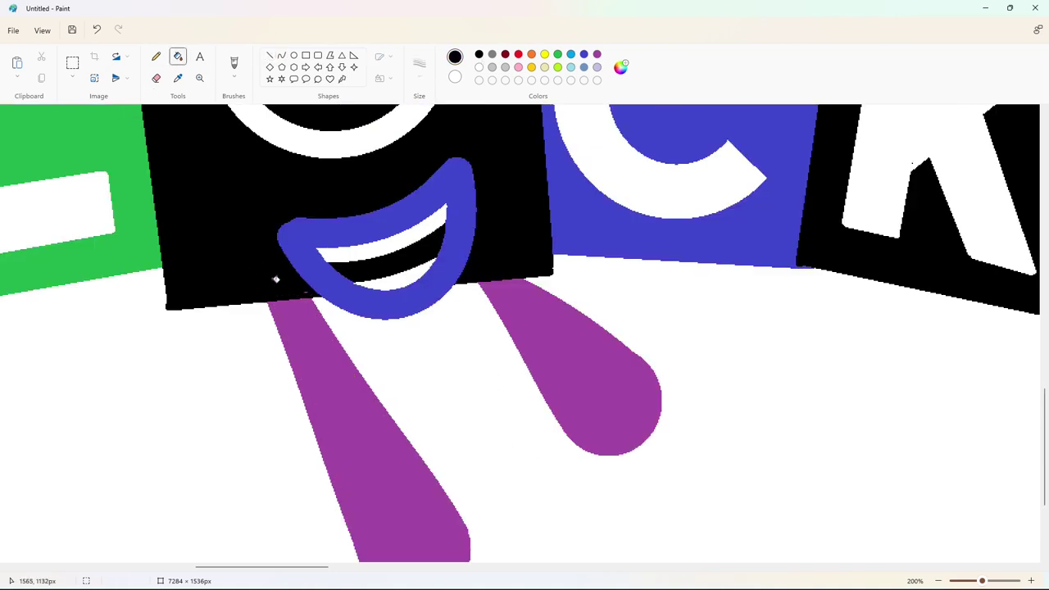
{"action": "left_click", "coordinate": [156, 57]}
Draw two curved purple lines joining the right hand circle to the third box's right edge
{"action": "scroll", "coordinate": [736, 503], "scroll_direction": "up", "scroll_amount": 5}
{"action": "scroll", "coordinate": [738, 503], "scroll_direction": "down", "scroll_amount": 3}
{"action": "left_click", "coordinate": [282, 55]}
{"action": "left_click", "coordinate": [597, 54]}
{"action": "scroll", "coordinate": [654, 307], "scroll_direction": "down", "scroll_amount": 3}
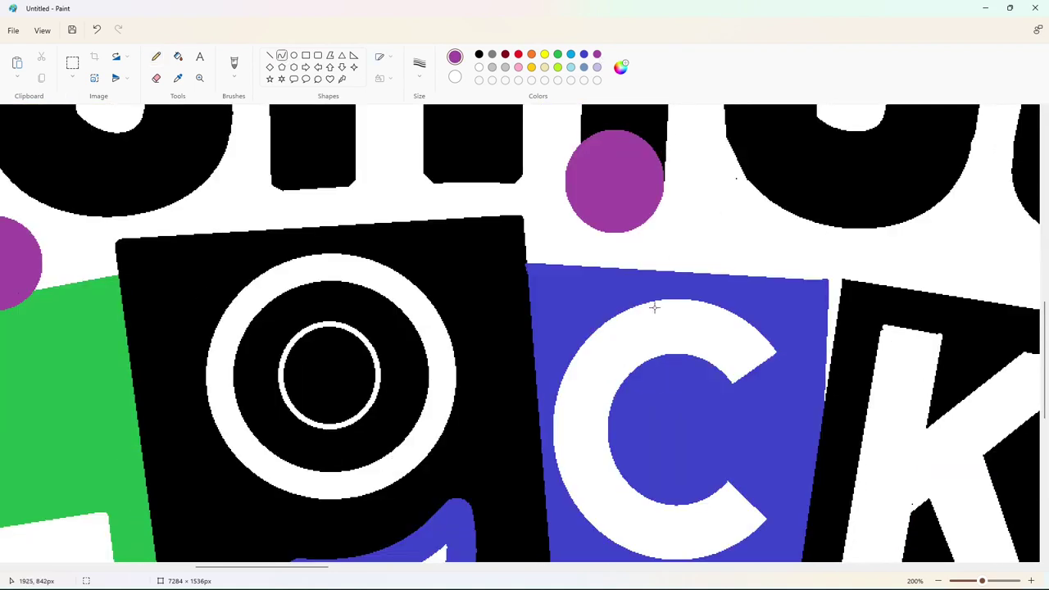
{"action": "left_click_drag", "start_coordinate": [579, 158], "coordinate": [515, 279]}
{"action": "left_click_drag", "start_coordinate": [545, 223], "coordinate": [536, 208]}
{"action": "left_click", "coordinate": [678, 252]}
{"action": "left_click_drag", "start_coordinate": [657, 213], "coordinate": [521, 344]}
{"action": "left_click_drag", "start_coordinate": [591, 268], "coordinate": [557, 273]}
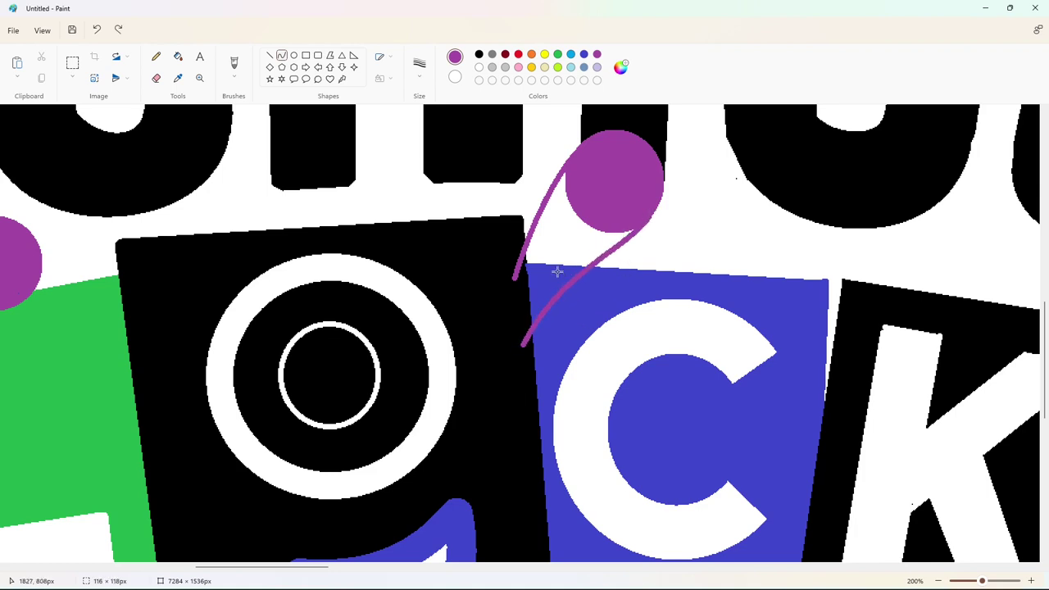
{"action": "left_click", "coordinate": [491, 238]}
Fill the right arm between its two curves with purple, including the part over the C box
{"action": "left_click", "coordinate": [177, 56]}
{"action": "left_click", "coordinate": [563, 225]}
{"action": "left_click", "coordinate": [539, 275]}
Redraw the third box's right edge with a black line across the arm and blacken the purple remnants inside
{"action": "left_click", "coordinate": [269, 55]}
{"action": "left_click", "coordinate": [479, 56]}
{"action": "left_click_drag", "start_coordinate": [518, 236], "coordinate": [522, 354]}
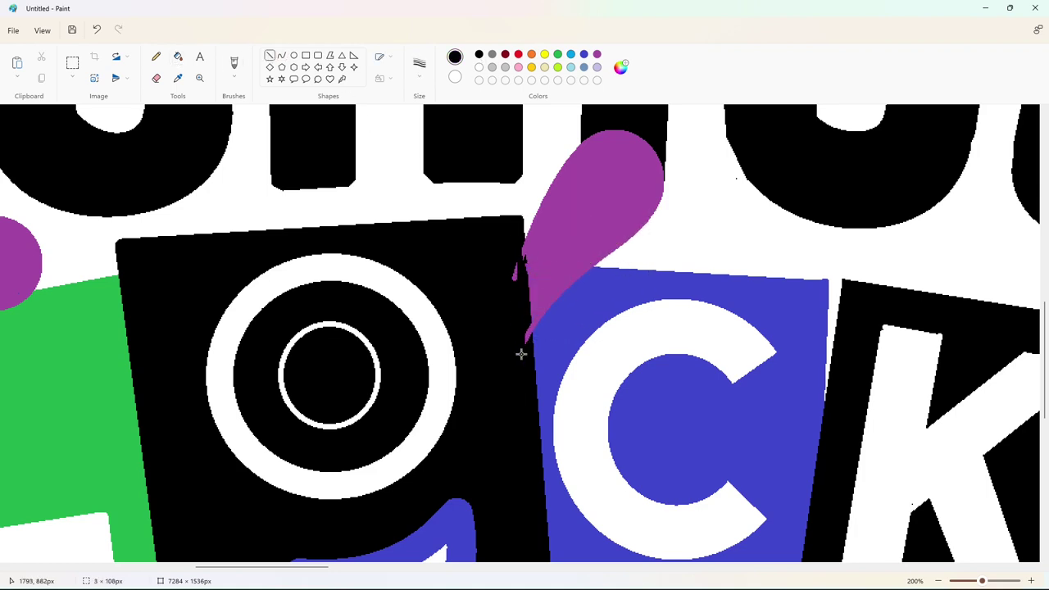
{"action": "key", "text": "Right"}
{"action": "key", "text": "Right"}
{"action": "key", "text": "Right"}
{"action": "key", "text": "Right"}
{"action": "key", "text": "Right"}
{"action": "key", "text": "Right"}
{"action": "key", "text": "Left"}
{"action": "key", "text": "Left"}
{"action": "key", "text": "Left"}
{"action": "key", "text": "Left"}
{"action": "key", "text": "Left"}
{"action": "key", "text": "Right"}
{"action": "left_click", "coordinate": [383, 173]}
{"action": "left_click", "coordinate": [177, 56]}
{"action": "left_click", "coordinate": [517, 270]}
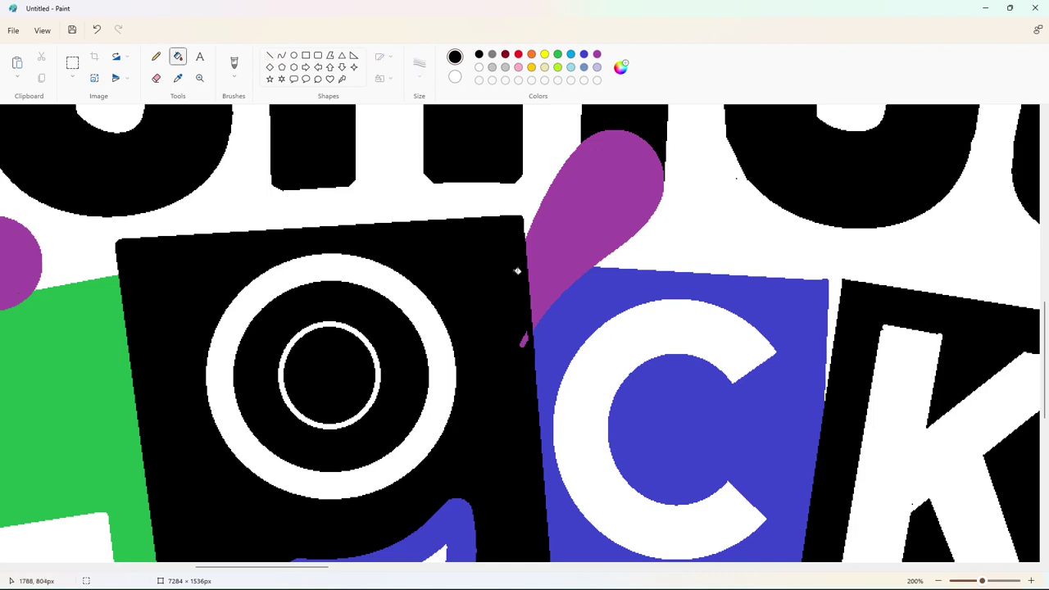
{"action": "left_click", "coordinate": [523, 339]}
Draw two purple curves from the left hand circle to the third box's left edge and fill the arm purple
{"action": "left_click_drag", "start_coordinate": [325, 569], "coordinate": [284, 569]}
{"action": "left_click", "coordinate": [282, 54]}
{"action": "left_click", "coordinate": [596, 54]}
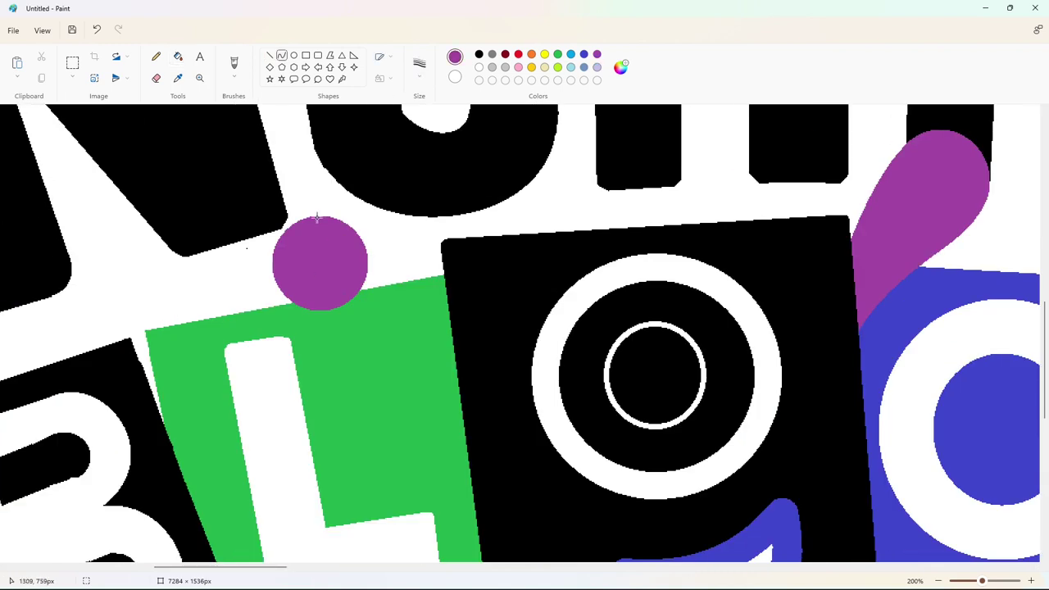
{"action": "left_click_drag", "start_coordinate": [317, 218], "coordinate": [464, 277]}
{"action": "left_click_drag", "start_coordinate": [372, 247], "coordinate": [396, 234]}
{"action": "left_click", "coordinate": [510, 232]}
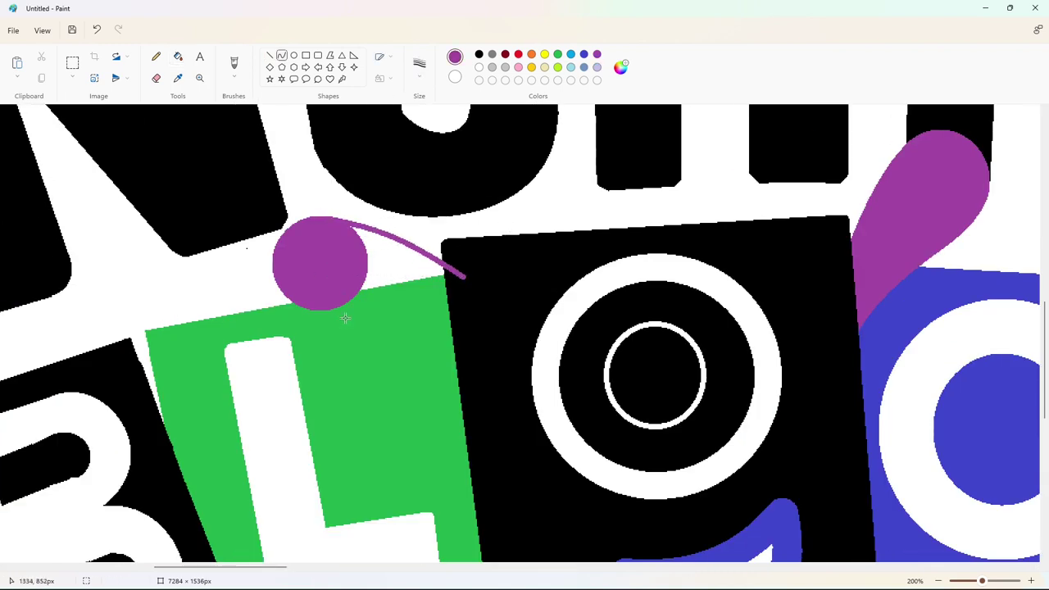
{"action": "mouse_move", "coordinate": [322, 312]}
{"action": "left_mouse_down"}
{"action": "mouse_move", "coordinate": [469, 328]}
{"action": "mouse_move", "coordinate": [470, 345]}
{"action": "mouse_move", "coordinate": [394, 308]}
{"action": "mouse_move", "coordinate": [416, 281]}
{"action": "left_mouse_up"}
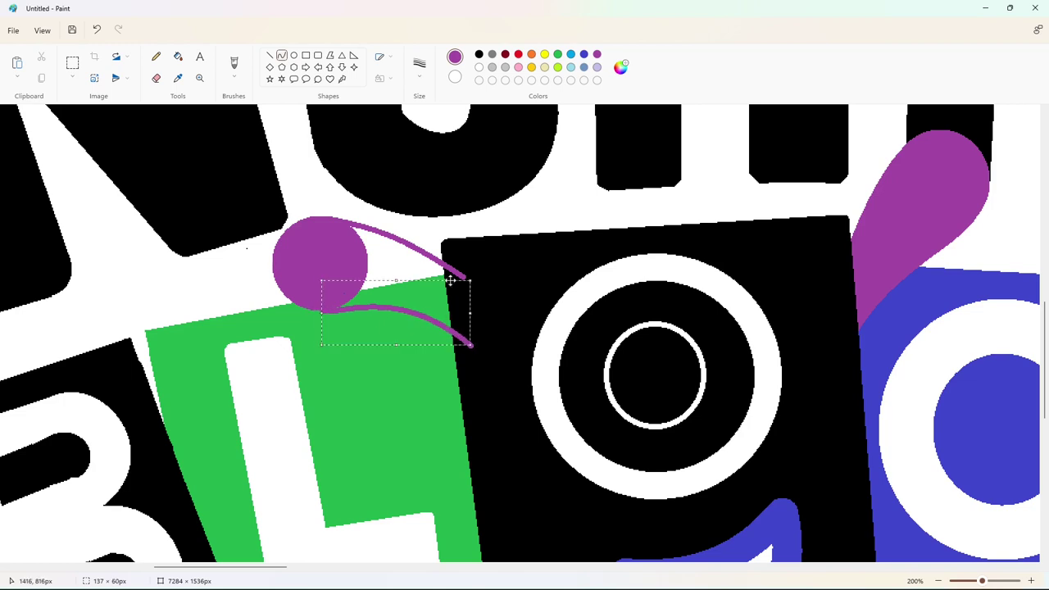
{"action": "left_click", "coordinate": [178, 56]}
{"action": "left_click", "coordinate": [387, 247]}
Redraw the third box's left edge with a black line across the arm and blacken the purple ends inside
{"action": "left_click", "coordinate": [479, 54]}
{"action": "left_click", "coordinate": [269, 55]}
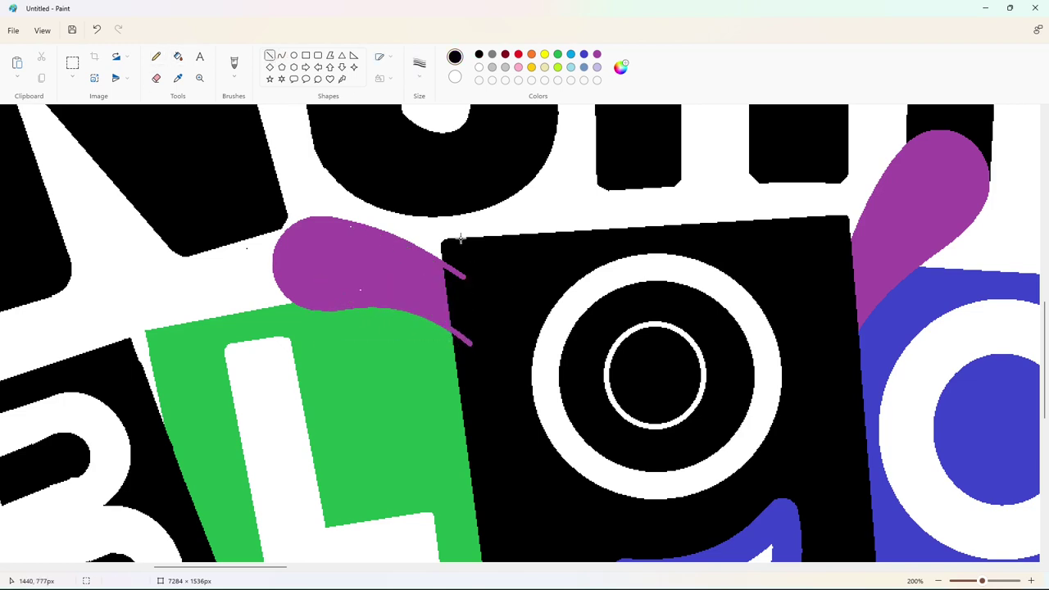
{"action": "left_click_drag", "start_coordinate": [445, 247], "coordinate": [459, 356]}
{"action": "left_click_drag", "start_coordinate": [444, 251], "coordinate": [443, 253]}
{"action": "left_click", "coordinate": [157, 79]}
{"action": "left_click", "coordinate": [178, 57]}
{"action": "left_click", "coordinate": [458, 272]}
{"action": "left_click", "coordinate": [464, 338]}
Touch up the white specks in the left arm with purple and erase the stray black dot beside it
{"action": "left_click", "coordinate": [156, 57]}
{"action": "left_click", "coordinate": [597, 54]}
{"action": "left_click", "coordinate": [351, 226]}
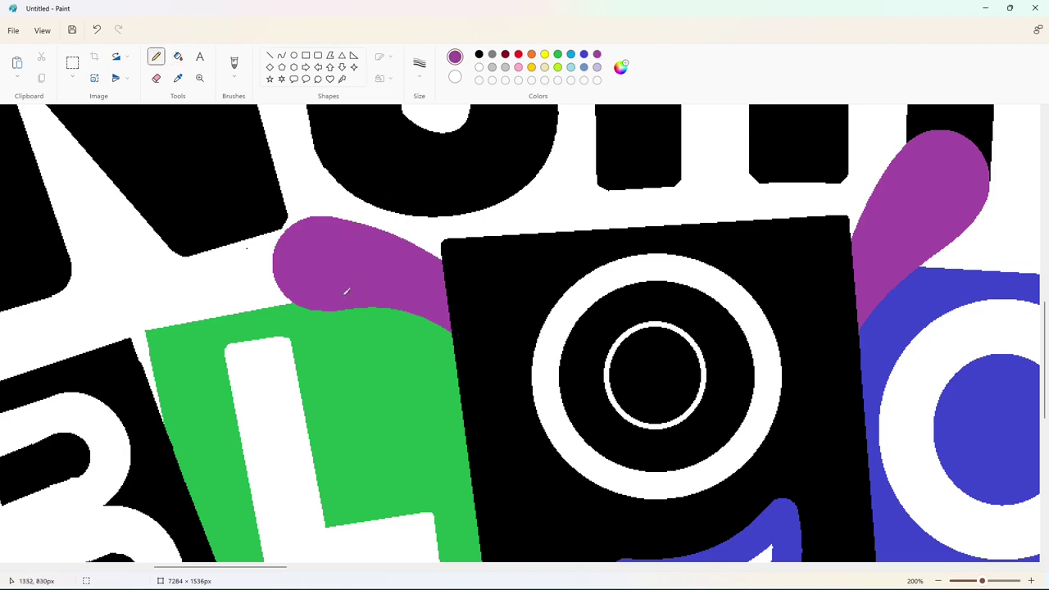
{"action": "left_click", "coordinate": [156, 78]}
{"action": "left_click", "coordinate": [246, 249]}
Draw a small white circle in the upper left of the pupil and fill it white as a highlight
{"action": "left_click", "coordinate": [293, 55]}
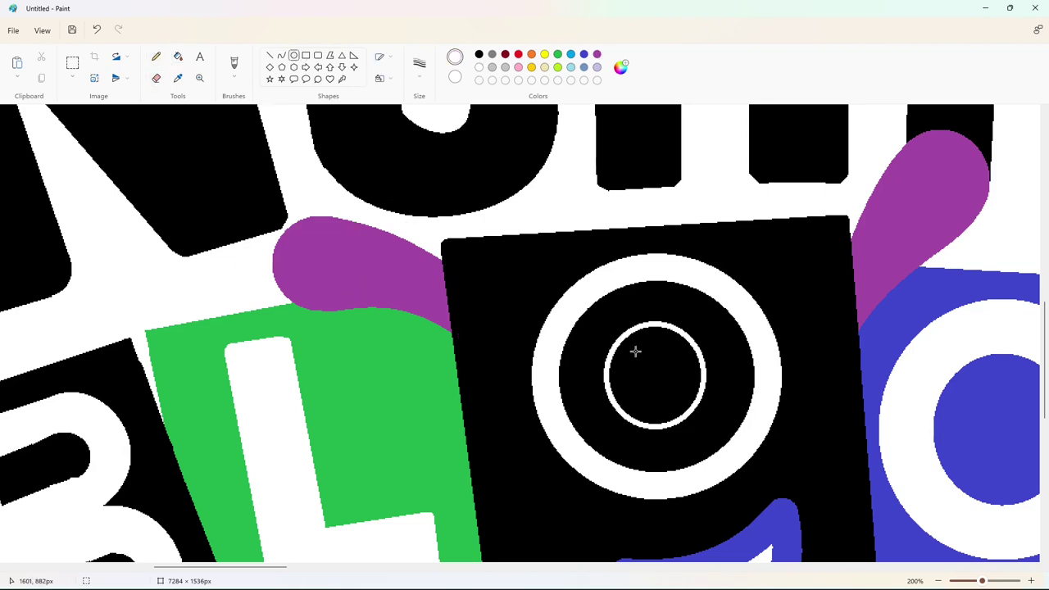
{"action": "mouse_move", "coordinate": [635, 352]}
{"action": "left_mouse_down"}
{"action": "mouse_move", "coordinate": [658, 373]}
{"action": "mouse_move", "coordinate": [634, 357]}
{"action": "left_mouse_up"}
{"action": "left_click", "coordinate": [695, 367]}
{"action": "left_click", "coordinate": [179, 58]}
{"action": "left_click", "coordinate": [634, 356]}
Draw blue lines along the S box's right and lower edges, extending its lower corner outward
{"action": "left_click", "coordinate": [939, 582]}
{"action": "left_click", "coordinate": [939, 582]}
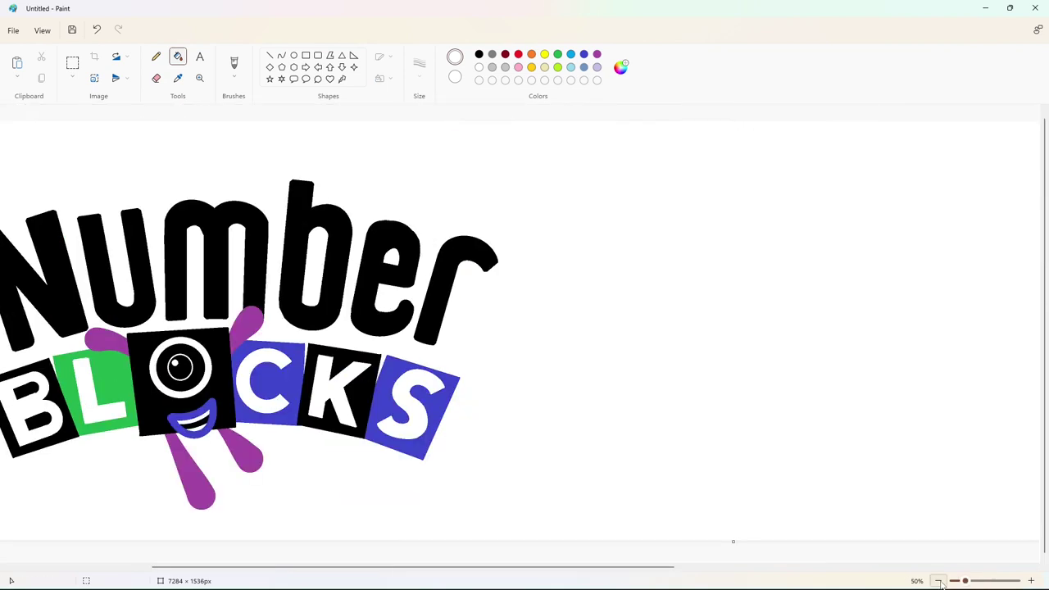
{"action": "left_click_drag", "start_coordinate": [661, 568], "coordinate": [547, 567]}
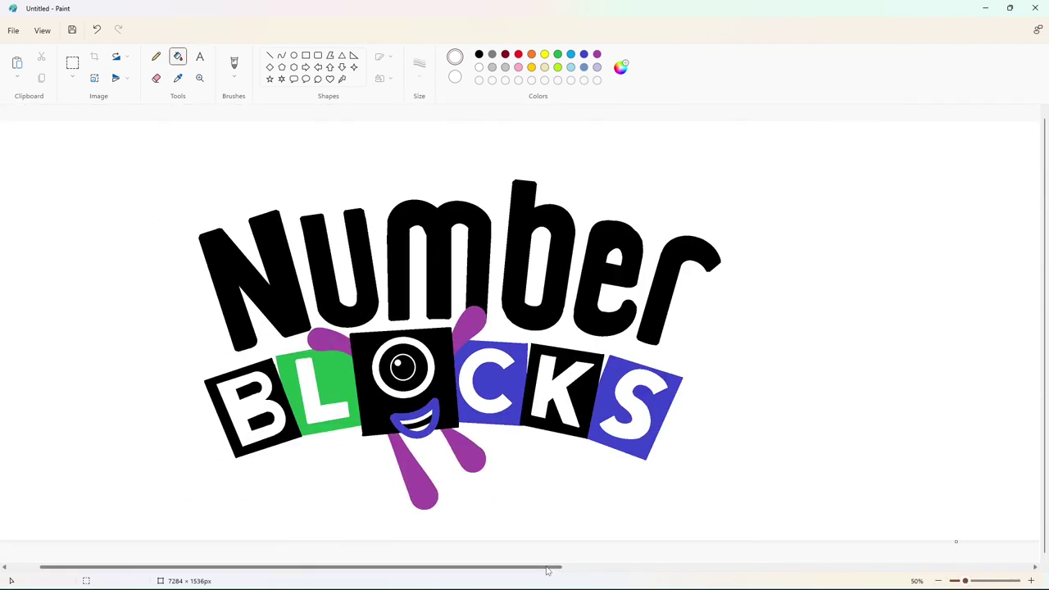
{"action": "left_click", "coordinate": [1031, 581]}
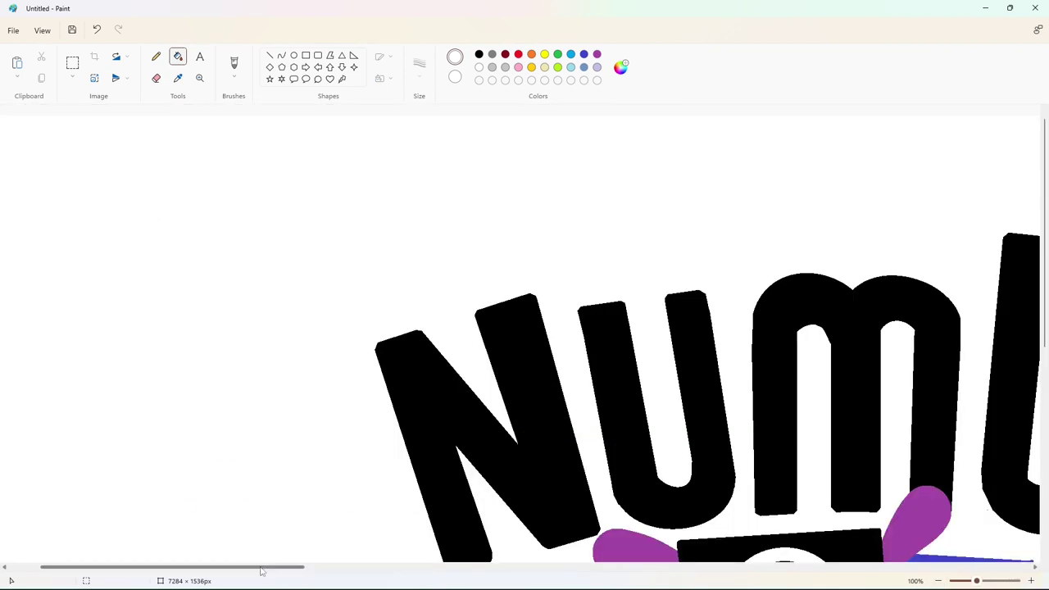
{"action": "left_click_drag", "start_coordinate": [261, 567], "coordinate": [522, 568]}
{"action": "scroll", "coordinate": [461, 471], "scroll_direction": "down", "scroll_amount": 4}
{"action": "left_click_drag", "start_coordinate": [432, 567], "coordinate": [404, 567]}
{"action": "left_click", "coordinate": [269, 56]}
{"action": "left_click", "coordinate": [583, 55]}
{"action": "left_click_drag", "start_coordinate": [424, 287], "coordinate": [354, 472]}
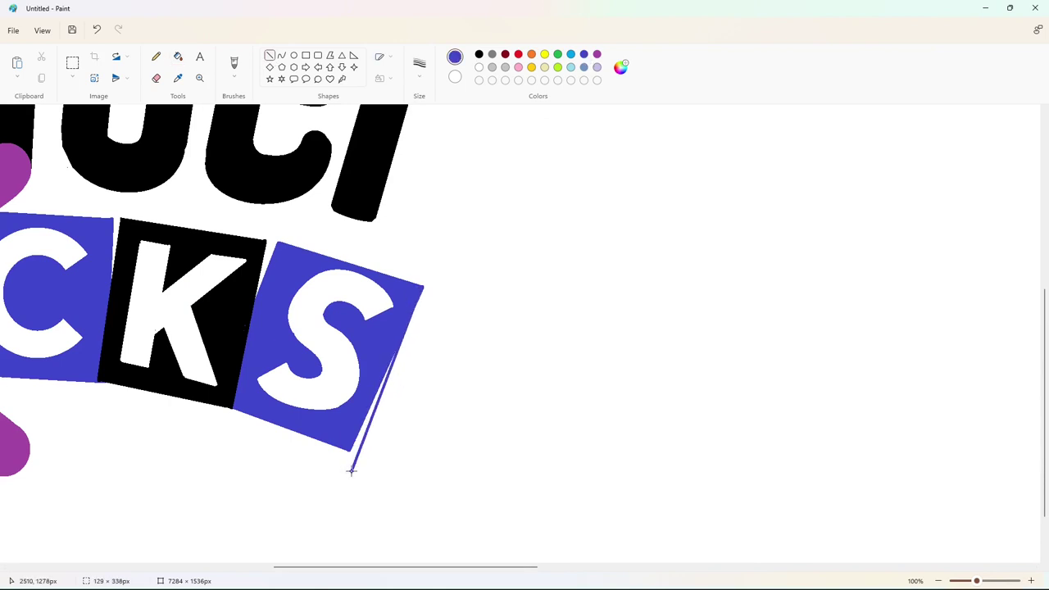
{"action": "left_click", "coordinate": [479, 448]}
{"action": "left_click_drag", "start_coordinate": [292, 431], "coordinate": [364, 458]}
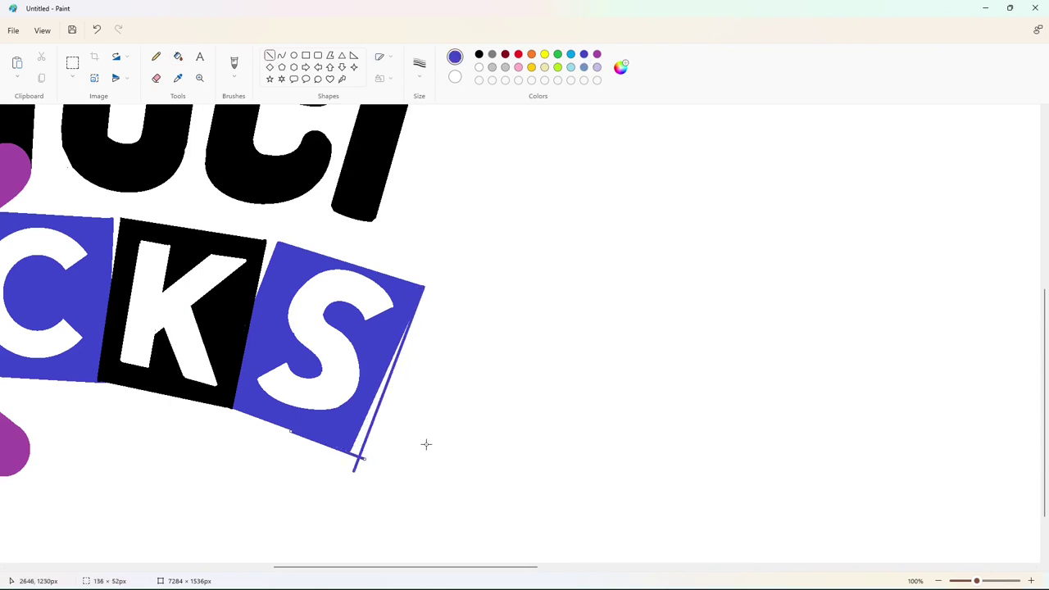
Fill the gap along the S box's extended edge blue and clean up the line ends at its lower corner
{"action": "left_click", "coordinate": [178, 57]}
{"action": "left_click", "coordinate": [361, 427]}
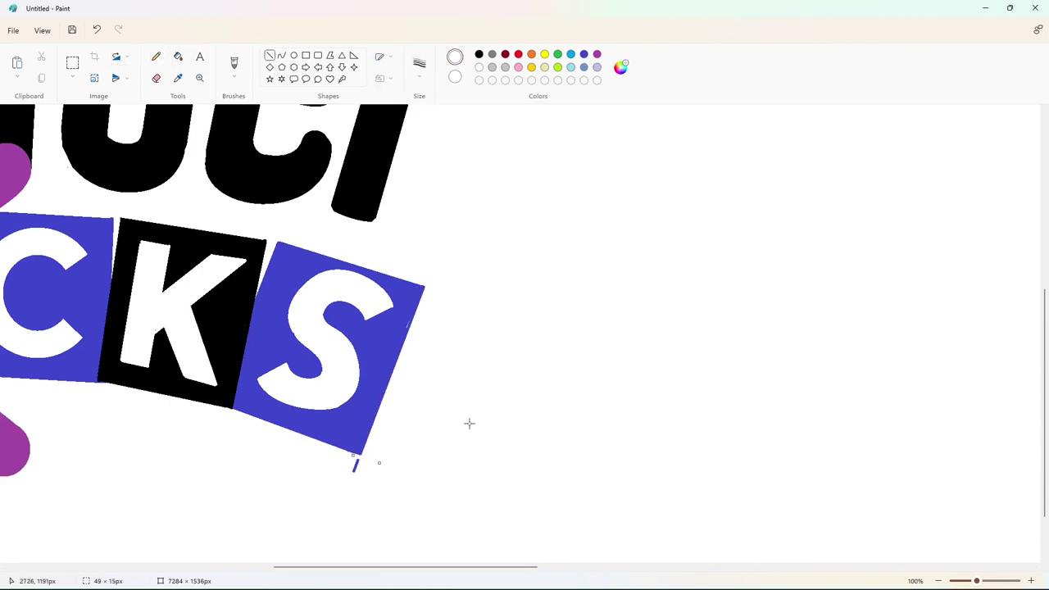
{"action": "left_click", "coordinate": [178, 56]}
{"action": "left_click", "coordinate": [155, 57]}
{"action": "scroll", "coordinate": [423, 550], "scroll_direction": "down", "scroll_amount": 5}
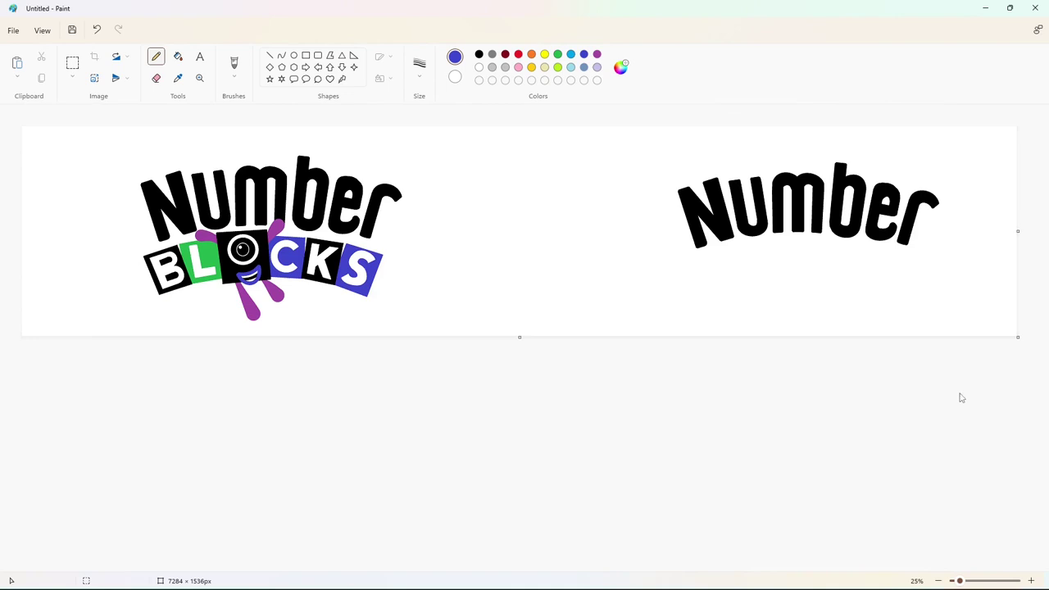
Narrow the canvas to 3610 px to cut off the spare "Number" lettering, and move the logo slightly up and right
{"action": "left_click_drag", "start_coordinate": [1018, 232], "coordinate": [516, 278]}
{"action": "left_click", "coordinate": [1031, 580]}
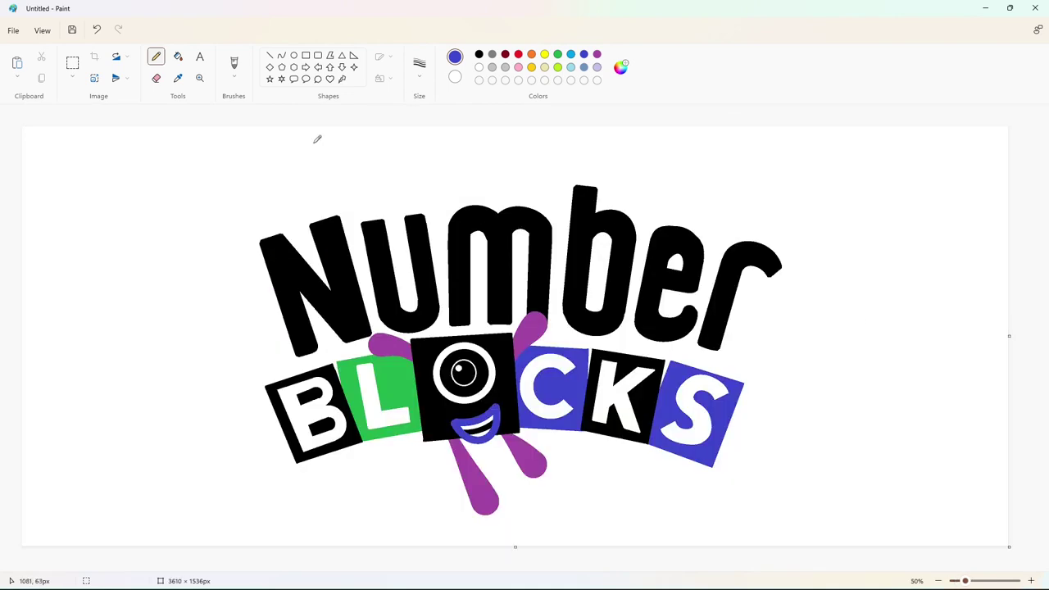
{"action": "left_click", "coordinate": [72, 62]}
{"action": "left_click_drag", "start_coordinate": [103, 146], "coordinate": [887, 531]}
{"action": "left_click", "coordinate": [306, 55]}
{"action": "left_click_drag", "start_coordinate": [122, 141], "coordinate": [871, 538]}
{"action": "key", "text": "ctrl+v"}
{"action": "mouse_move", "coordinate": [413, 344]}
{"action": "left_mouse_down"}
{"action": "mouse_move", "coordinate": [468, 353]}
{"action": "mouse_move", "coordinate": [506, 344]}
{"action": "left_mouse_up"}
{"action": "left_click", "coordinate": [930, 482]}
Copy the S box and place the duplicate in the empty area to its right
{"action": "left_click", "coordinate": [1030, 580]}
{"action": "left_click_drag", "start_coordinate": [384, 567], "coordinate": [777, 568]}
{"action": "left_click_drag", "start_coordinate": [1043, 301], "coordinate": [1044, 480]}
{"action": "left_click", "coordinate": [72, 64]}
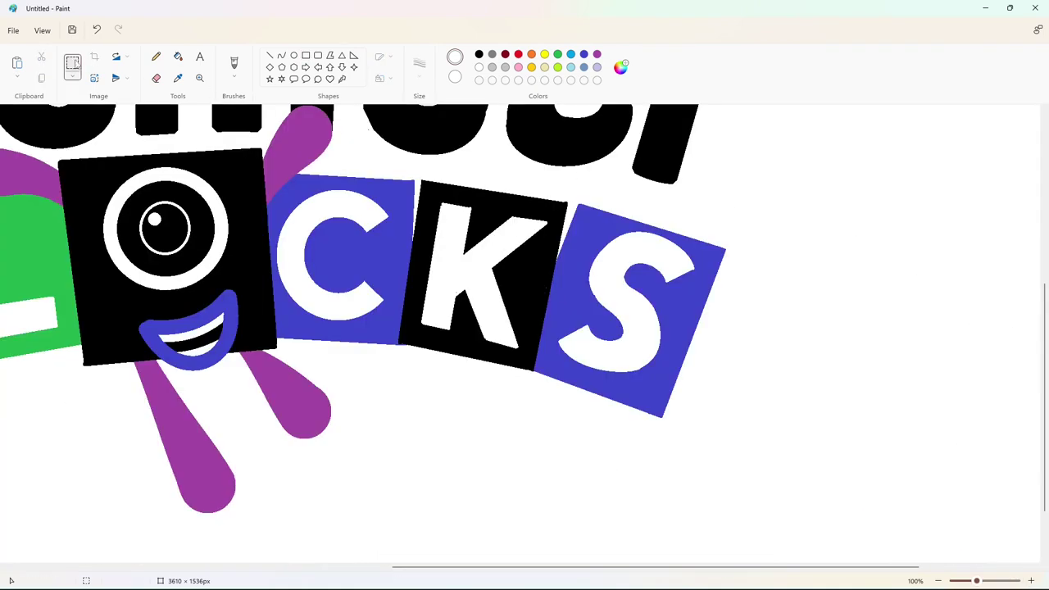
{"action": "left_click_drag", "start_coordinate": [555, 200], "coordinate": [738, 430]}
{"action": "key", "text": "ctrl+v"}
{"action": "left_click_drag", "start_coordinate": [107, 246], "coordinate": [873, 383]}
Fill the duplicate's letter purple and its box white, and fill the original S blue to blank out its box
{"action": "left_click", "coordinate": [178, 56]}
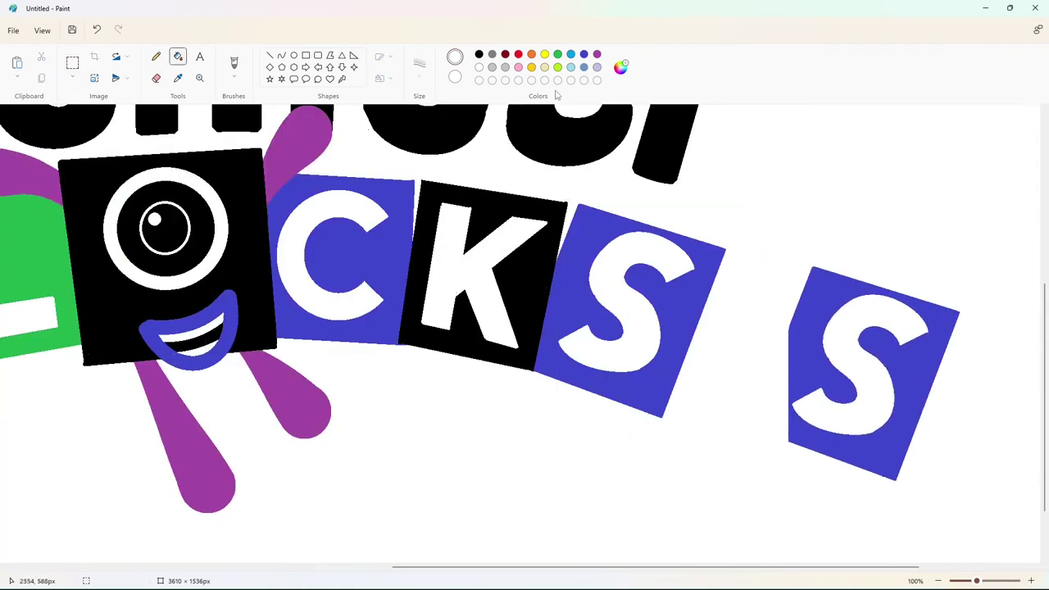
{"action": "left_click", "coordinate": [596, 54]}
{"action": "left_click", "coordinate": [866, 305]}
{"action": "left_click", "coordinate": [479, 67]}
{"action": "left_click", "coordinate": [808, 304]}
{"action": "left_click", "coordinate": [583, 54]}
{"action": "left_click", "coordinate": [647, 242]}
Copy the purple S and place it with a transparent background in the blank blue box
{"action": "left_click", "coordinate": [72, 64]}
{"action": "left_click_drag", "start_coordinate": [781, 236], "coordinate": [977, 480]}
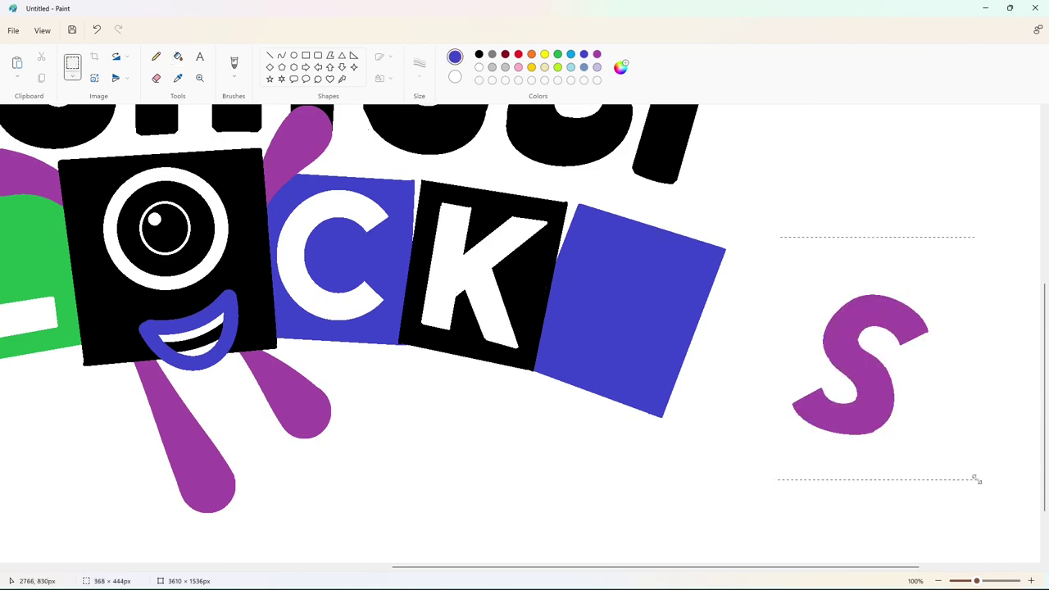
{"action": "key", "text": "ctrl+c"}
{"action": "key", "text": "ctrl+v"}
{"action": "left_click_drag", "start_coordinate": [208, 268], "coordinate": [634, 300]}
{"action": "left_click", "coordinate": [758, 368]}
Fill the S in the blue box white and blank out the spare purple S with white
{"action": "left_click", "coordinate": [178, 56]}
{"action": "left_click", "coordinate": [479, 67]}
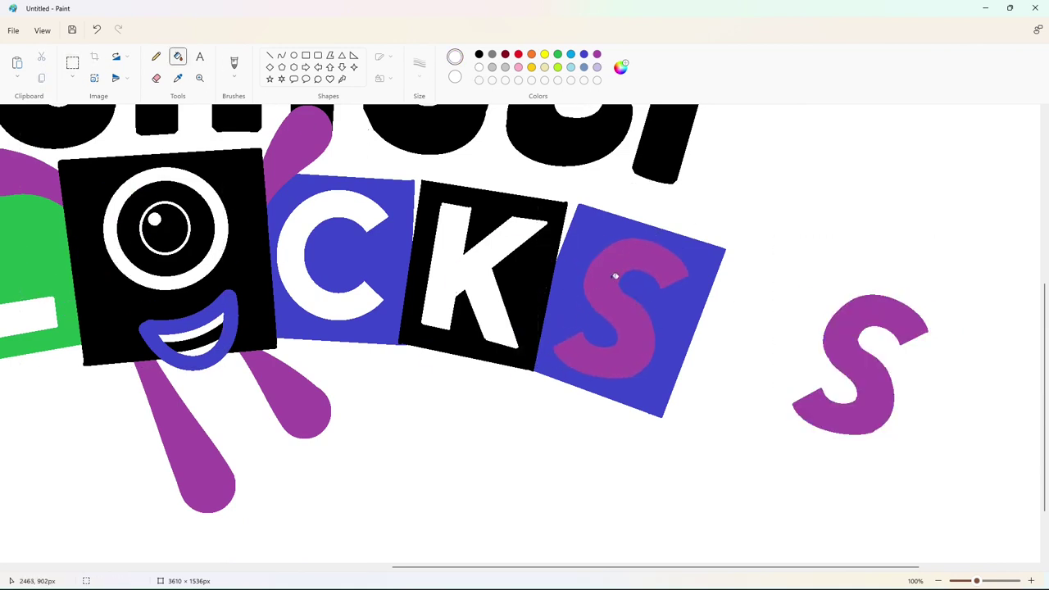
{"action": "left_click", "coordinate": [613, 274]}
{"action": "left_click", "coordinate": [873, 381]}
{"action": "left_click", "coordinate": [937, 580]}
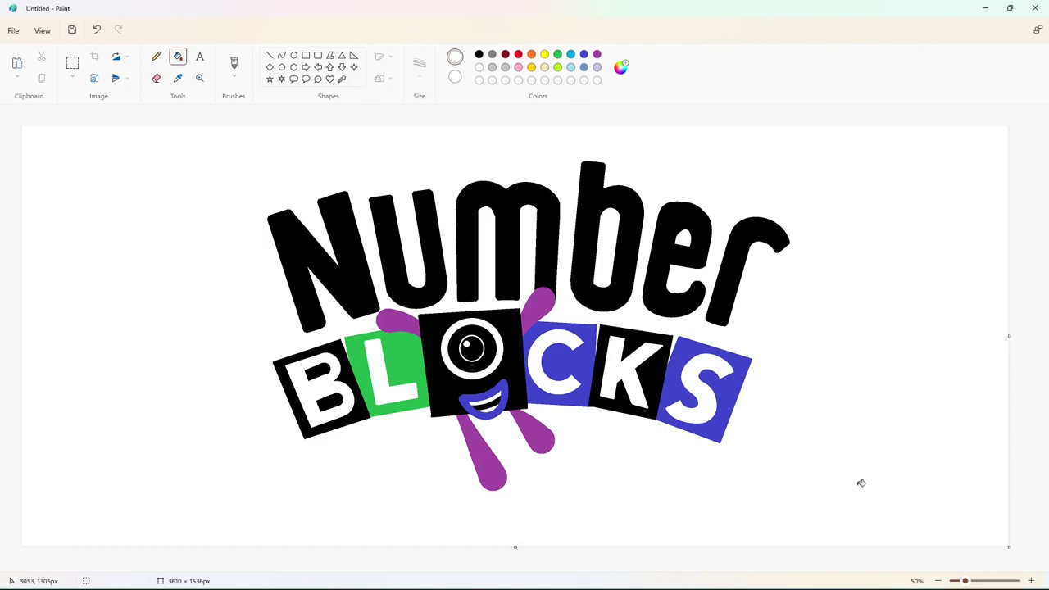
Add a lighter and a darker shade of indigo to the custom colours
{"action": "left_click", "coordinate": [583, 54]}
{"action": "left_click", "coordinate": [621, 67]}
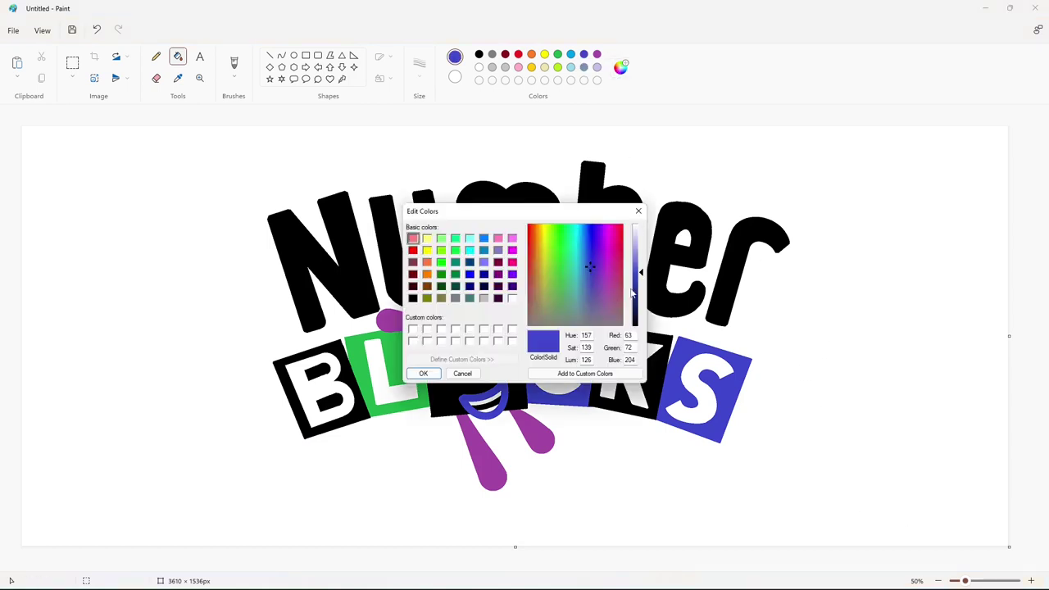
{"action": "left_click", "coordinate": [424, 374]}
{"action": "left_click", "coordinate": [623, 69]}
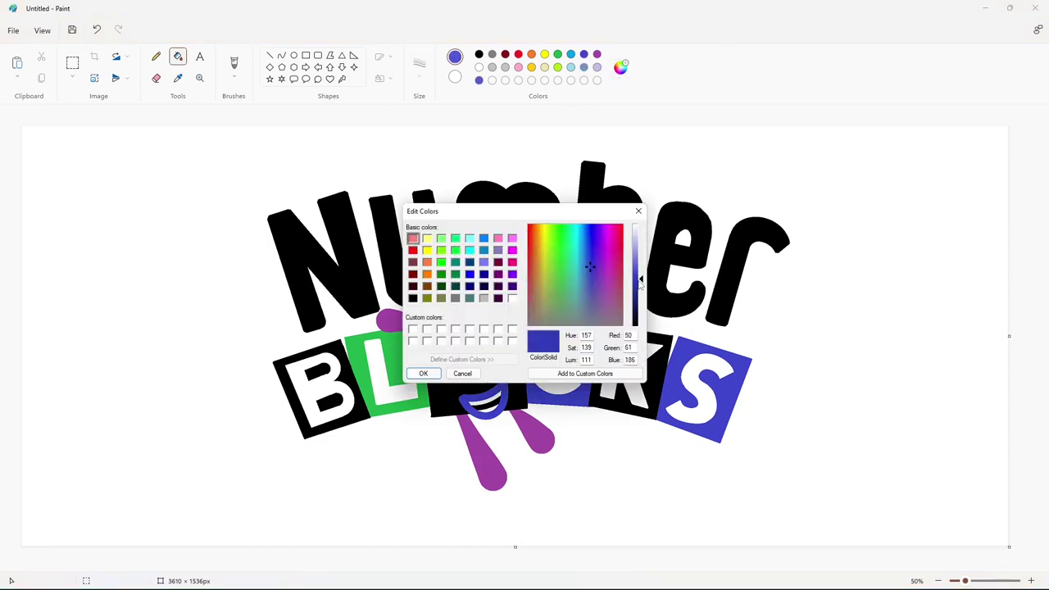
{"action": "left_click_drag", "start_coordinate": [640, 291], "coordinate": [640, 290]}
{"action": "left_click", "coordinate": [424, 374]}
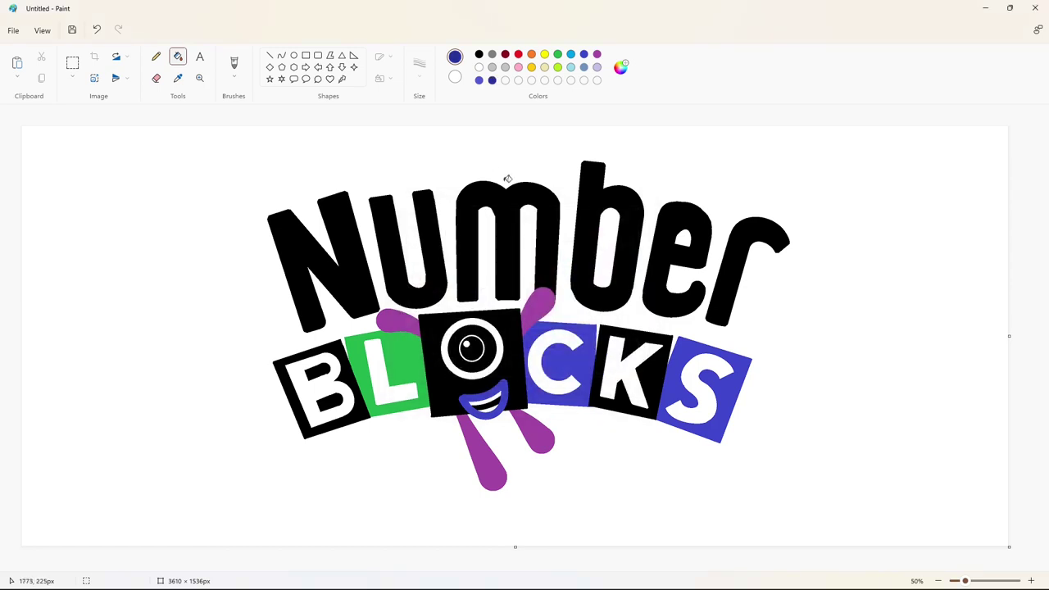
Add a dark shade of red to the custom colours
{"action": "left_click", "coordinate": [518, 54]}
{"action": "left_click", "coordinate": [620, 67]}
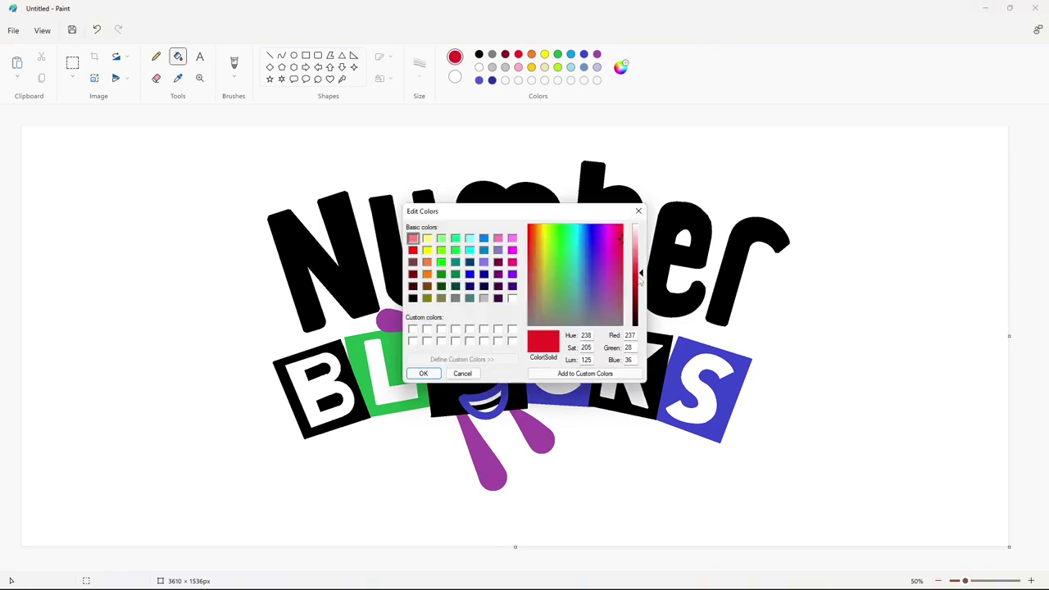
{"action": "left_click_drag", "start_coordinate": [640, 277], "coordinate": [640, 290]}
{"action": "left_click", "coordinate": [423, 374]}
Add a slightly darker shade of green to the custom colours
{"action": "left_click", "coordinate": [557, 68]}
{"action": "left_click", "coordinate": [620, 68]}
{"action": "left_click", "coordinate": [638, 211]}
{"action": "left_click", "coordinate": [558, 56]}
{"action": "left_click", "coordinate": [620, 68]}
{"action": "left_click", "coordinate": [424, 374]}
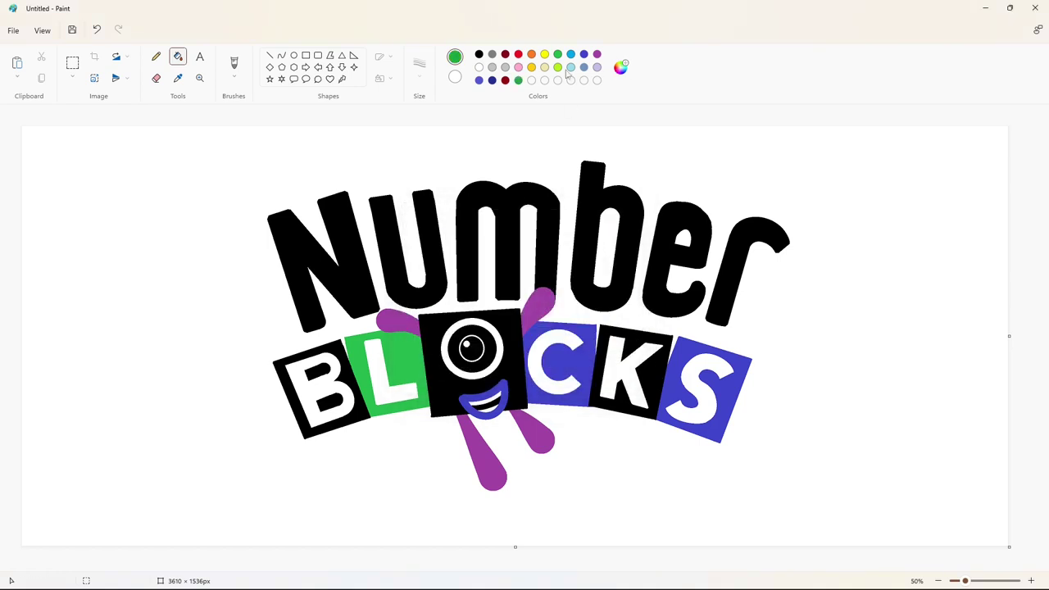
Mix a deep violet from the indigo and add it to the custom colours
{"action": "left_click", "coordinate": [584, 55]}
{"action": "left_click", "coordinate": [620, 67]}
{"action": "left_click", "coordinate": [597, 266]}
{"action": "left_click", "coordinate": [640, 283]}
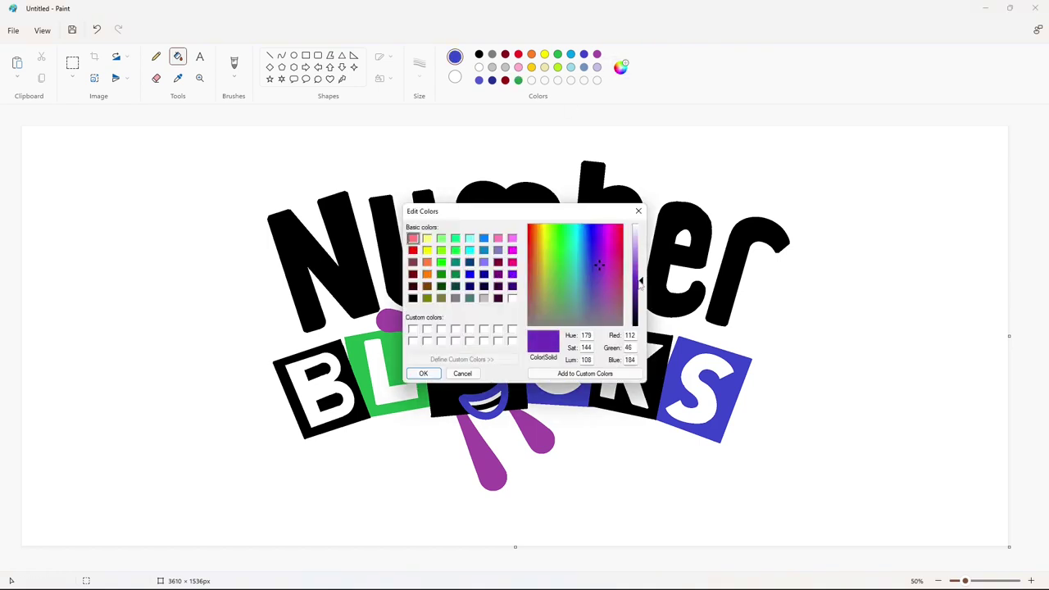
{"action": "left_click", "coordinate": [423, 374]}
Fill the letter N red, the u orange and the m golden yellow
{"action": "left_click", "coordinate": [347, 262]}
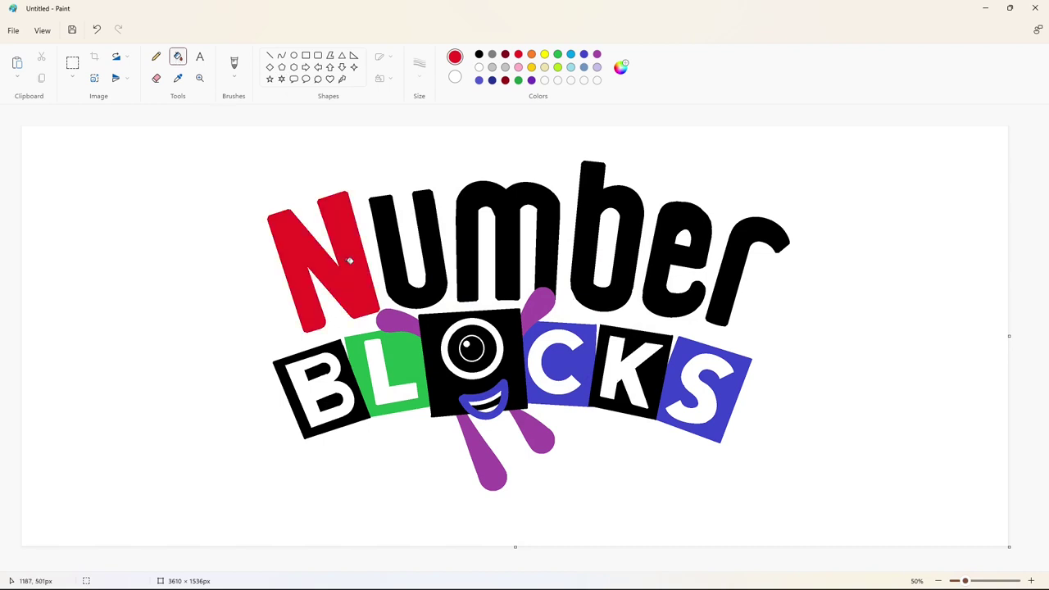
{"action": "left_click", "coordinate": [531, 54]}
{"action": "left_click", "coordinate": [433, 249]}
{"action": "left_click", "coordinate": [531, 67]}
{"action": "left_click", "coordinate": [547, 210]}
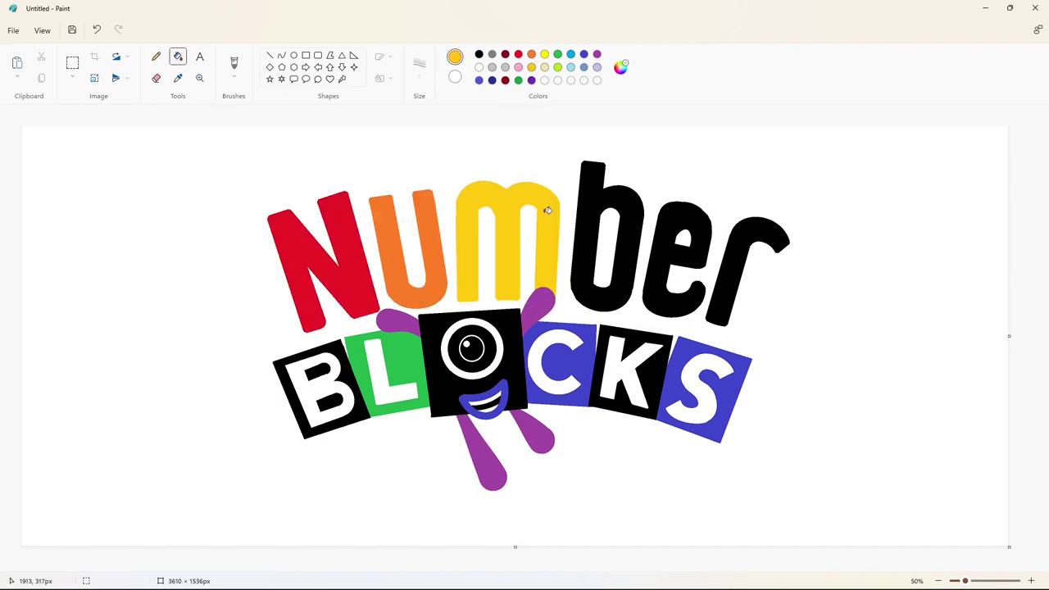
Fill the letter b with the custom green, the e turquoise blue and the r with the custom violet
{"action": "left_click", "coordinate": [518, 80]}
{"action": "left_click", "coordinate": [589, 196]}
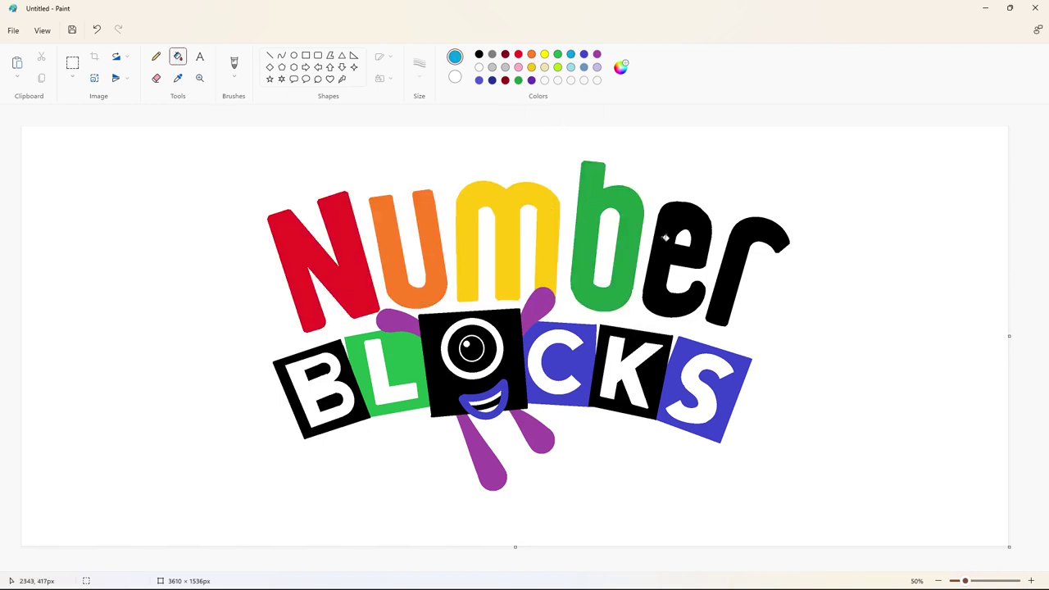
{"action": "left_click", "coordinate": [665, 238]}
{"action": "left_click", "coordinate": [531, 79]}
{"action": "left_click", "coordinate": [725, 262]}
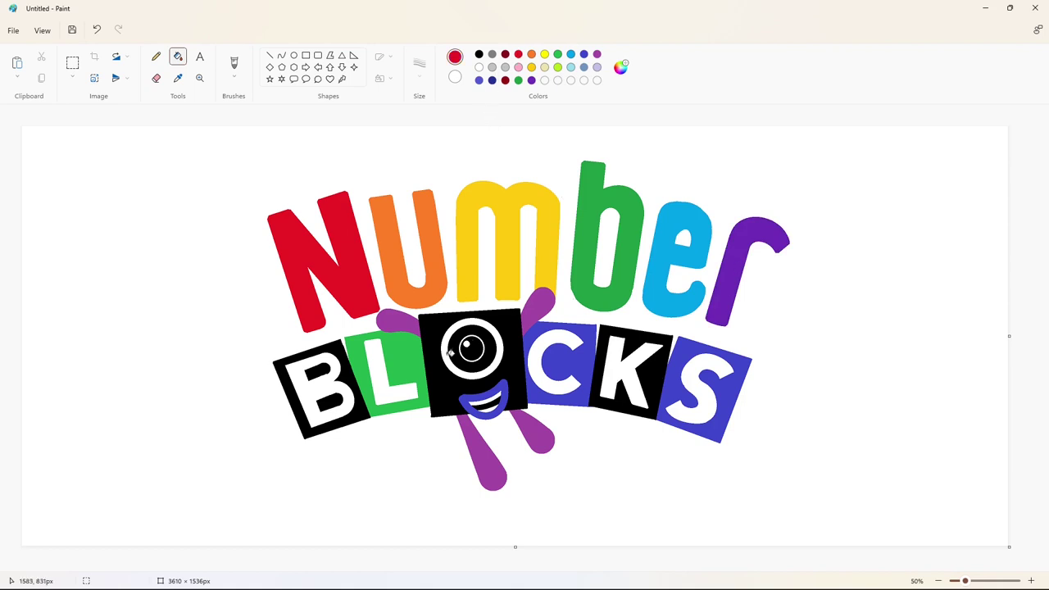
Fill the character's box red, and its mouth outline and outer eye ring with the custom dark red
{"action": "left_click", "coordinate": [444, 368]}
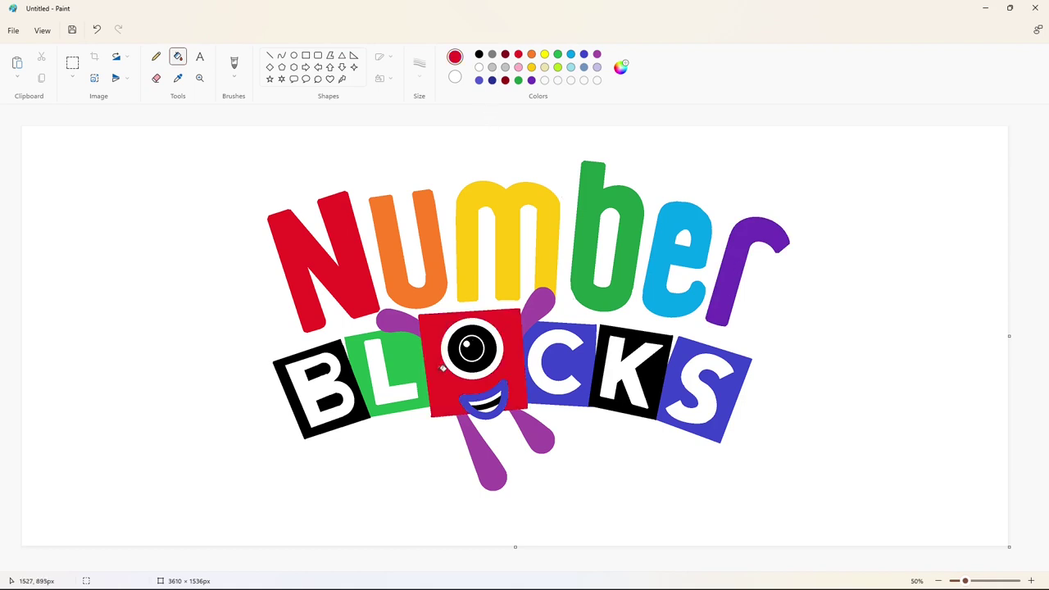
{"action": "left_click", "coordinate": [505, 79]}
{"action": "left_click", "coordinate": [505, 393]}
{"action": "left_click", "coordinate": [495, 359]}
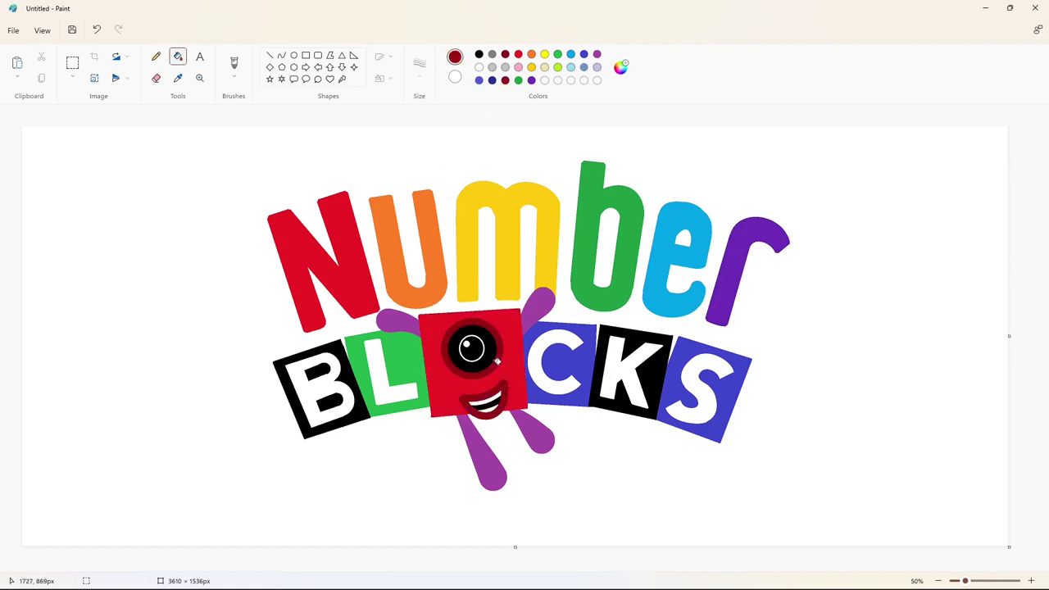
Fill both of the character's arms and both legs with the custom dark red
{"action": "left_click", "coordinate": [396, 321]}
{"action": "left_click", "coordinate": [539, 305]}
{"action": "left_click", "coordinate": [489, 461]}
{"action": "left_click", "coordinate": [541, 439]}
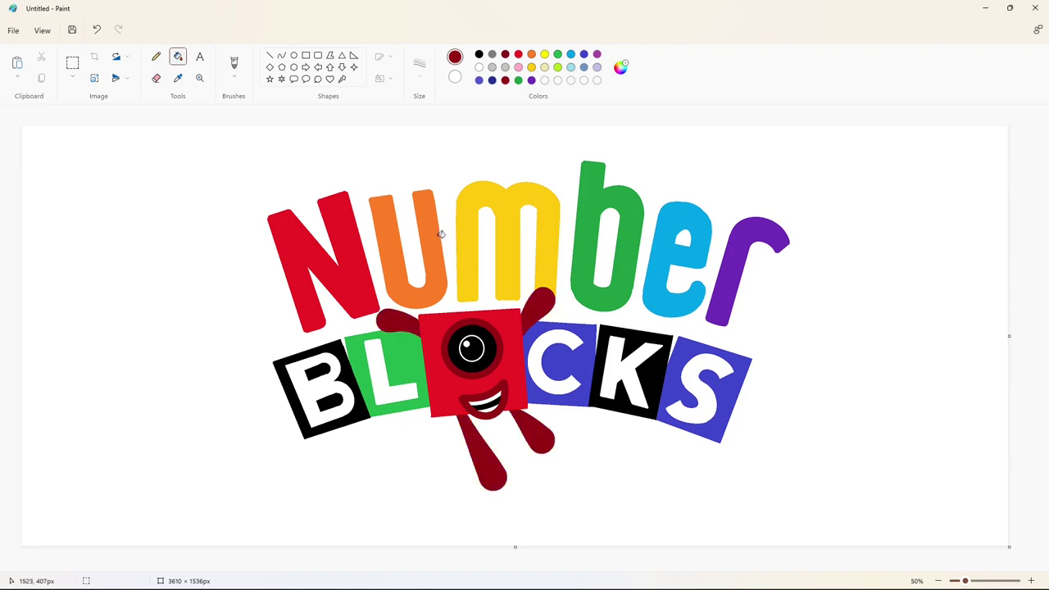
Try purple for the eye area around the character's pupil, and fill it white instead
{"action": "left_click", "coordinate": [597, 54]}
{"action": "left_click", "coordinate": [490, 338]}
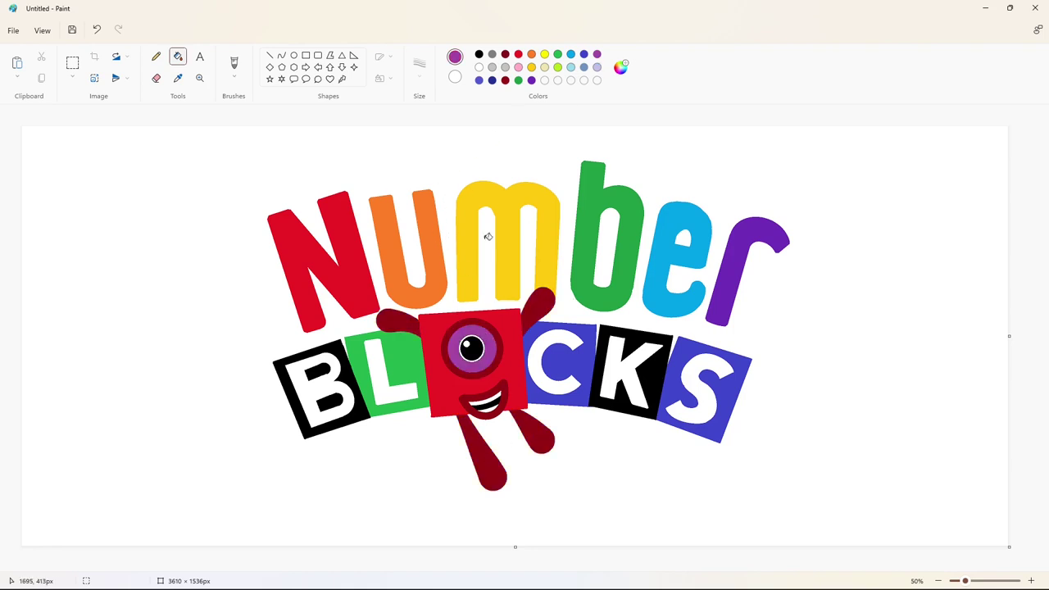
{"action": "left_click", "coordinate": [480, 54]}
{"action": "left_click", "coordinate": [596, 54]}
{"action": "left_click", "coordinate": [481, 68]}
{"action": "left_click", "coordinate": [490, 338]}
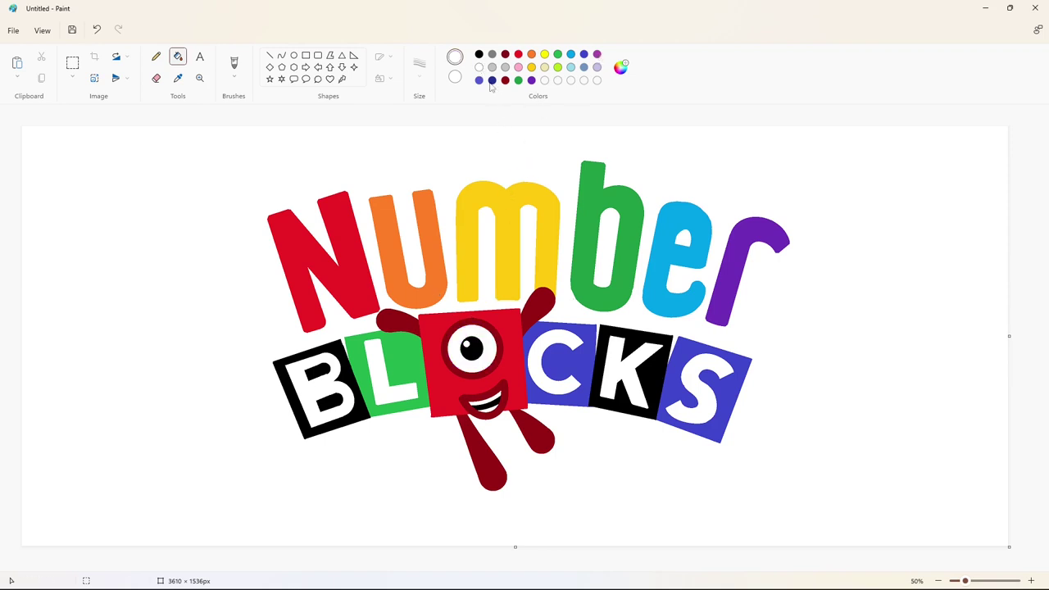
Fill the L and K boxes with the custom lighter indigo and the B box with the custom dark indigo
{"action": "left_click", "coordinate": [479, 79]}
{"action": "left_click", "coordinate": [391, 356]}
{"action": "left_click", "coordinate": [604, 384]}
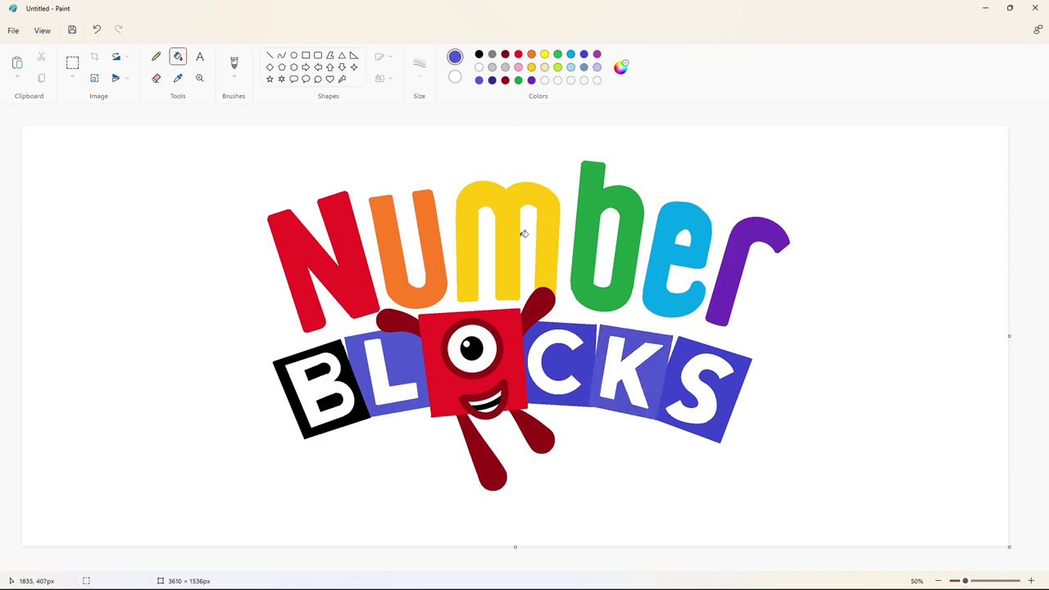
{"action": "left_click", "coordinate": [492, 80]}
{"action": "left_click", "coordinate": [315, 360]}
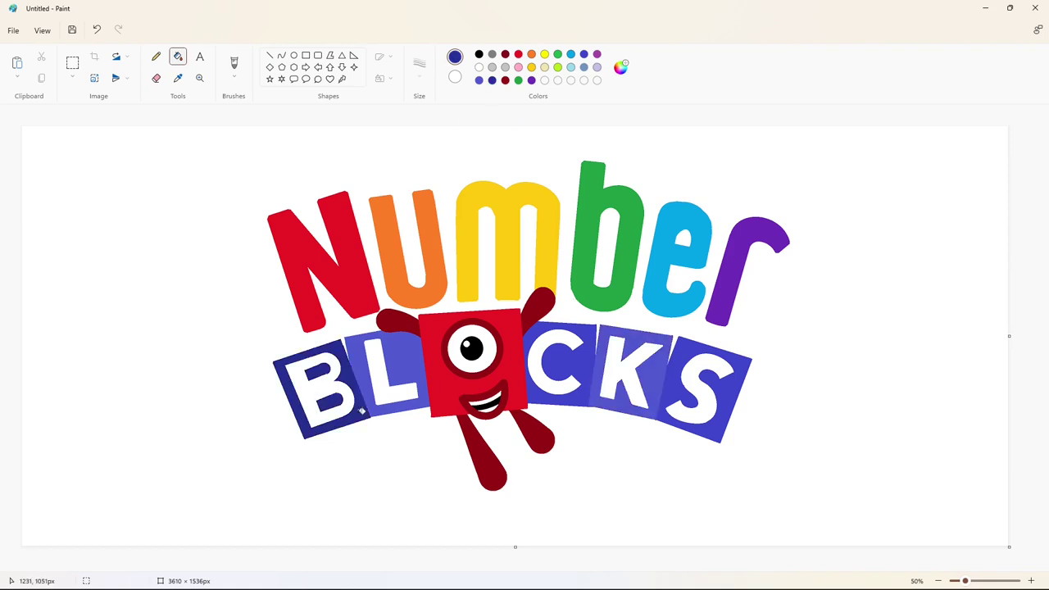
Mix a darker navy custom colour and fill the B, C and S boxes with it
{"action": "left_click", "coordinate": [621, 67]}
{"action": "left_click_drag", "start_coordinate": [629, 282], "coordinate": [636, 309]}
{"action": "left_click", "coordinate": [423, 372]}
{"action": "left_click", "coordinate": [321, 397]}
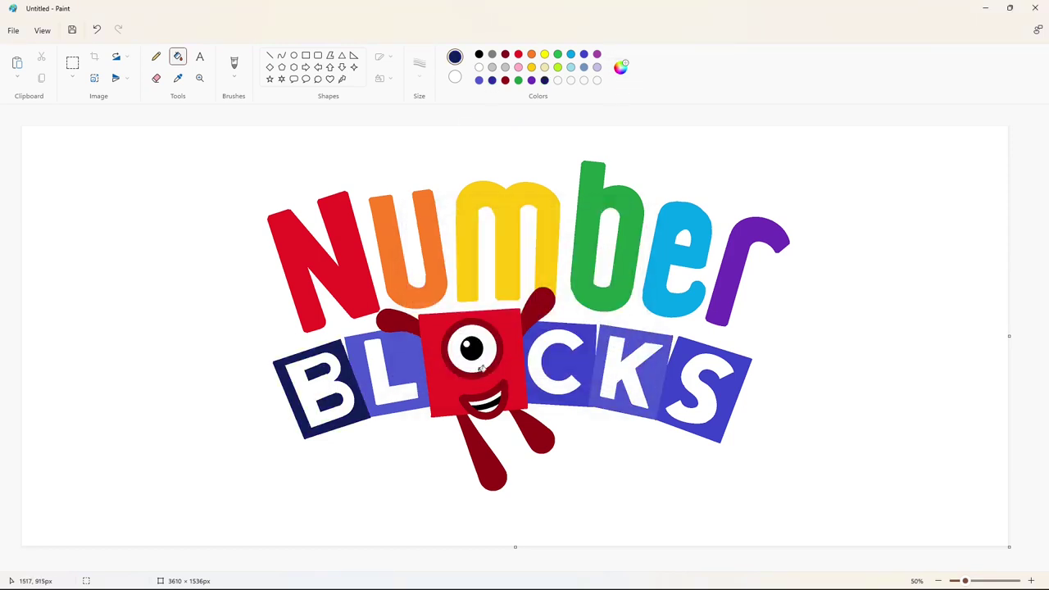
{"action": "left_click", "coordinate": [546, 371]}
{"action": "left_click", "coordinate": [723, 394]}
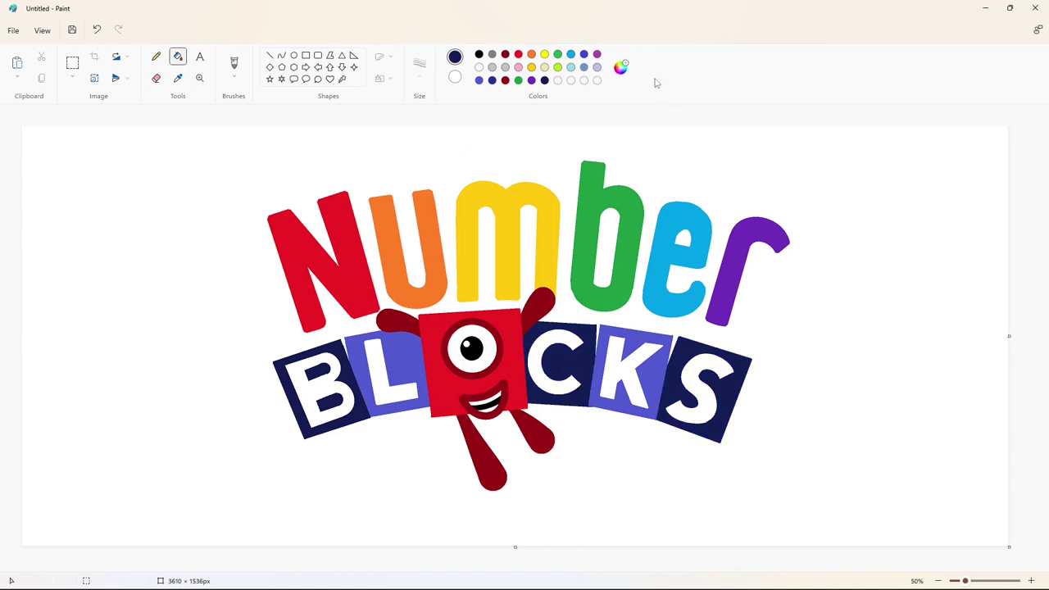
Cut off the rounded end of the e's lower hook with a diagonal white line and fill the remainder white
{"action": "left_click", "coordinate": [1031, 581]}
{"action": "left_click_drag", "start_coordinate": [426, 567], "coordinate": [738, 567]}
{"action": "left_click", "coordinate": [270, 56]}
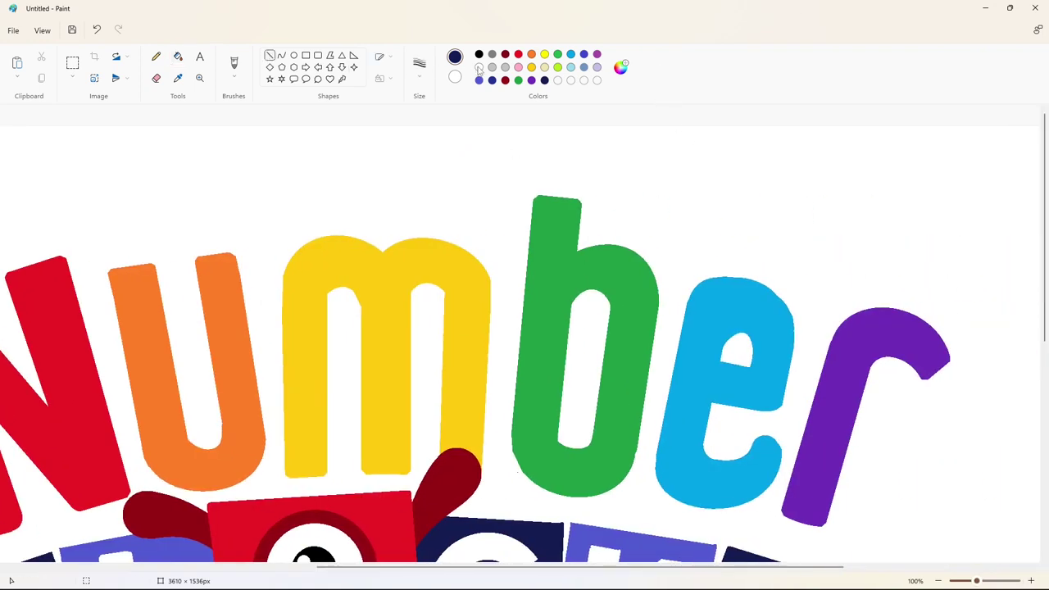
{"action": "left_click", "coordinate": [479, 67]}
{"action": "left_click_drag", "start_coordinate": [749, 442], "coordinate": [775, 481]}
{"action": "left_click", "coordinate": [178, 56]}
{"action": "left_click", "coordinate": [767, 449]}
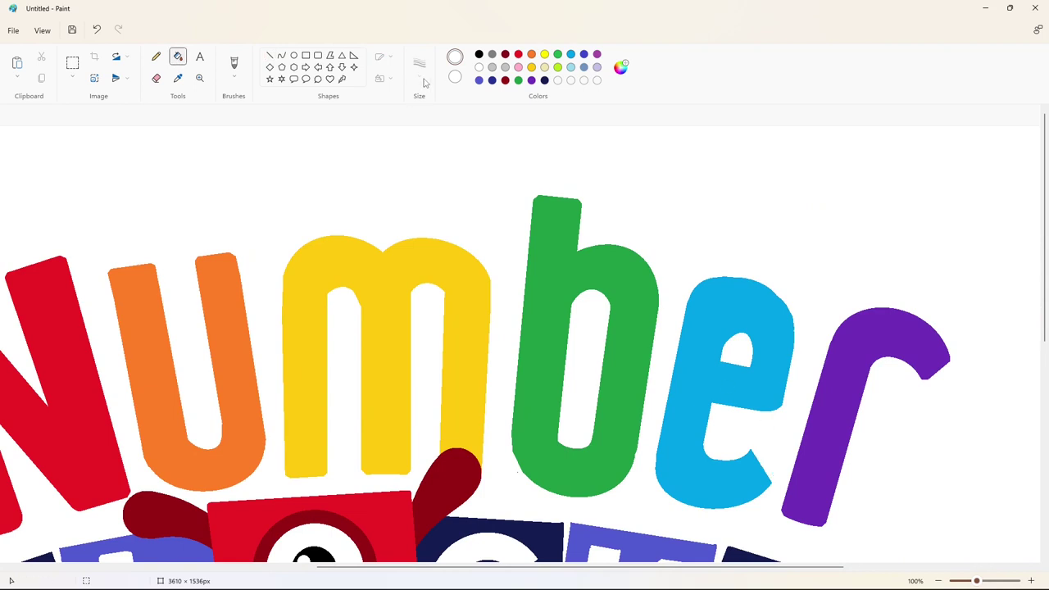
Trim the sharp corners of the e's cut hook end with short white lines
{"action": "left_click", "coordinate": [270, 55]}
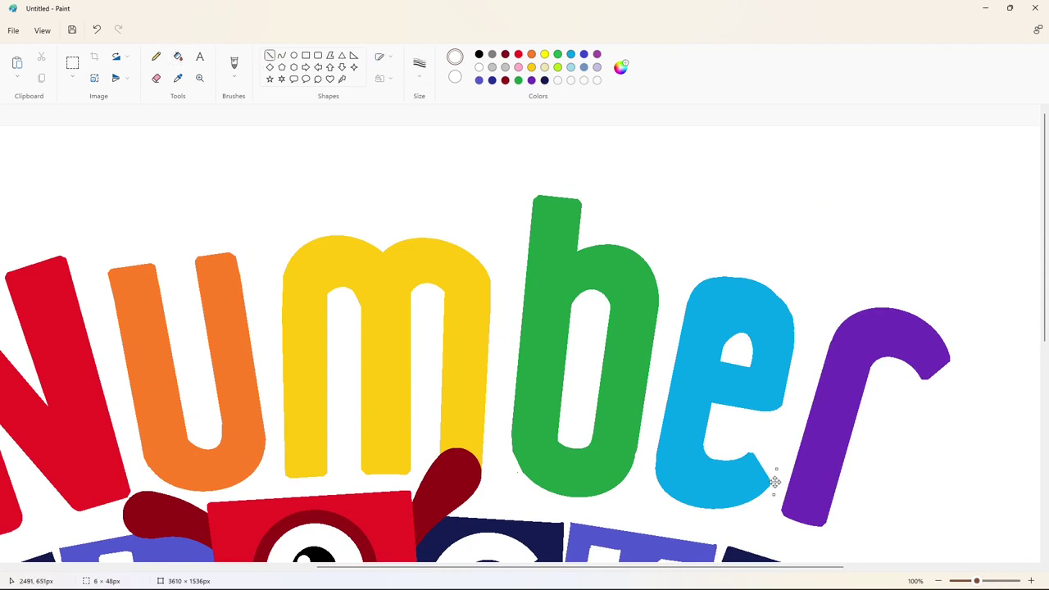
{"action": "left_click_drag", "start_coordinate": [750, 448], "coordinate": [764, 456]}
{"action": "scroll", "coordinate": [814, 440], "scroll_direction": "down", "scroll_amount": 2}
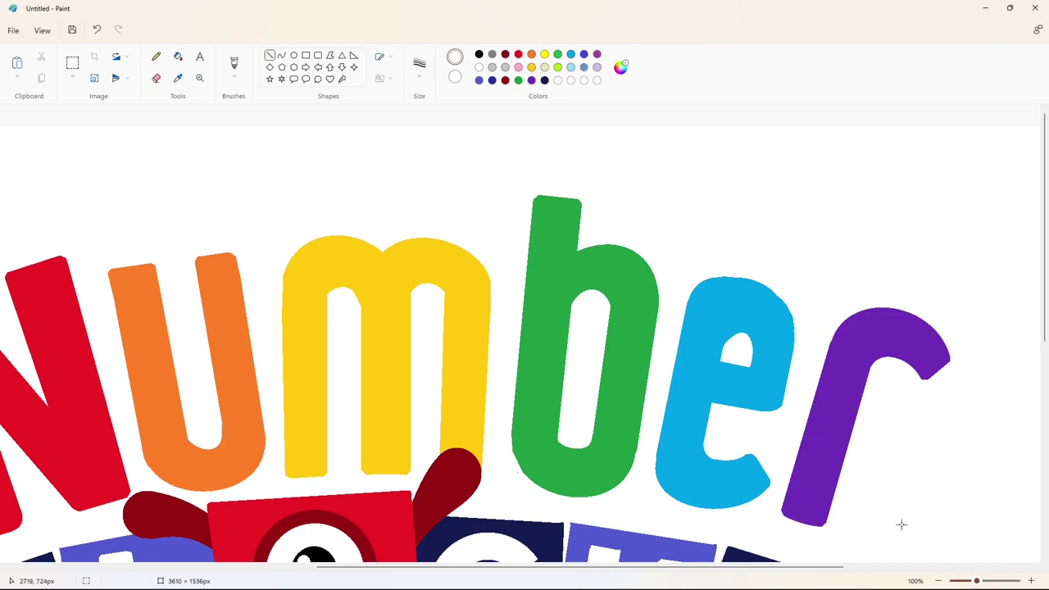